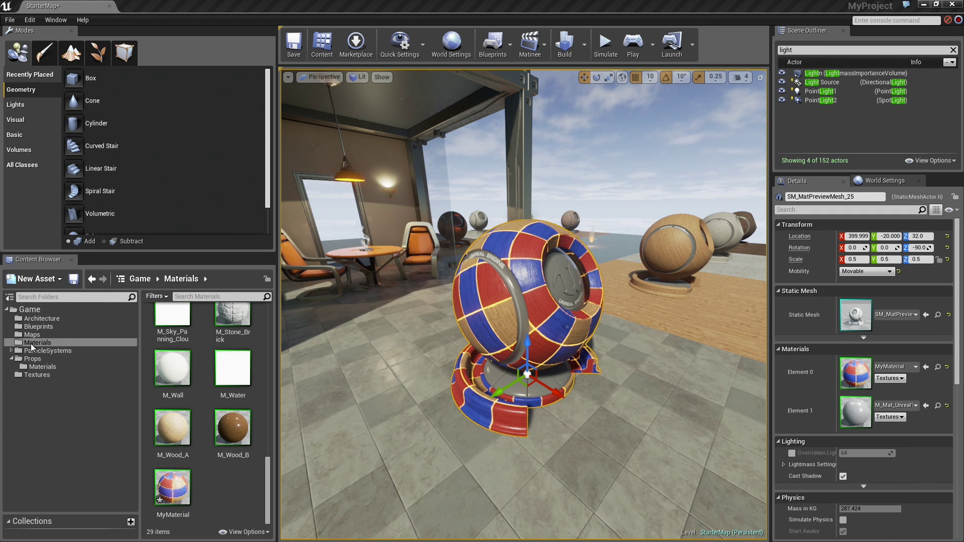
- Add a Material asset from the Content Browser context menu and name it 'Parent'
{"action": "right_click", "coordinate": [209, 482]}
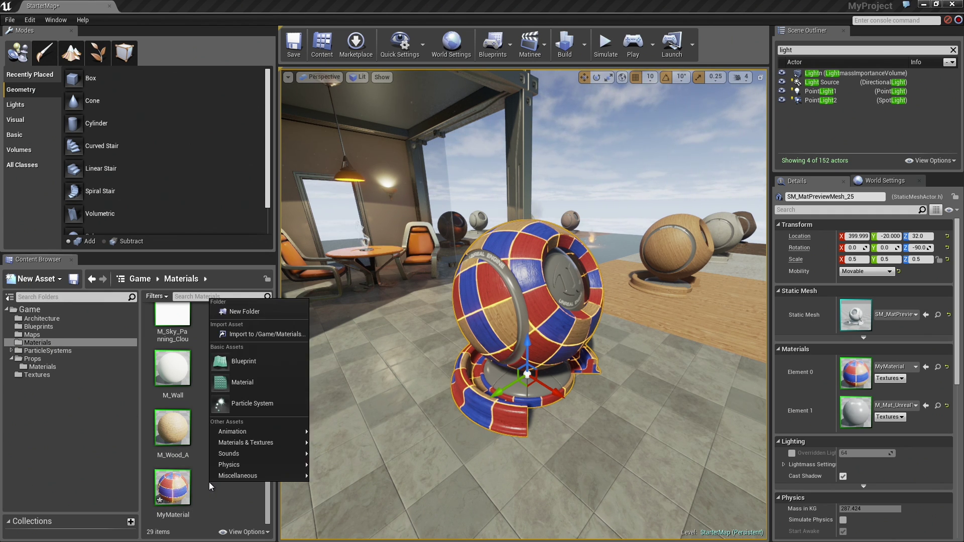
{"action": "left_click", "coordinate": [255, 383]}
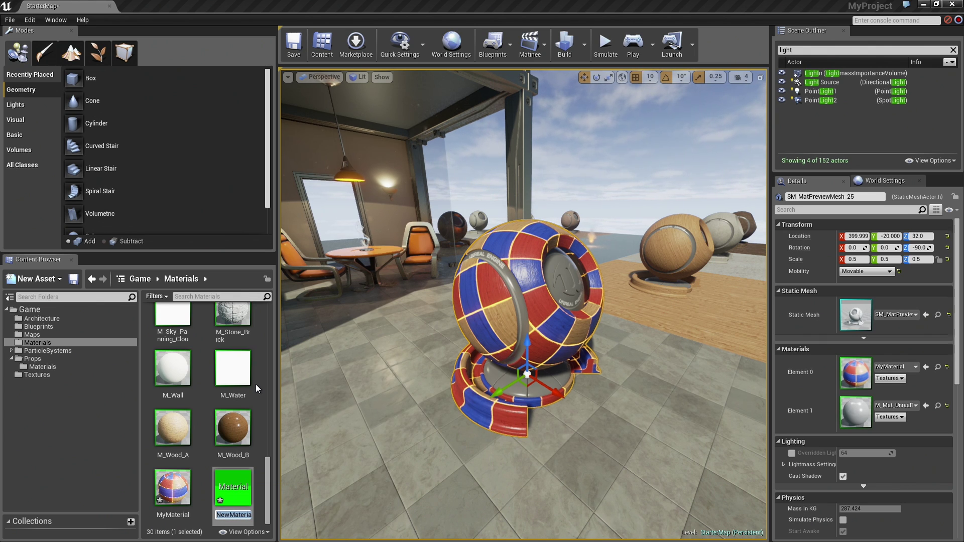
{"action": "type", "text": "Parent"}
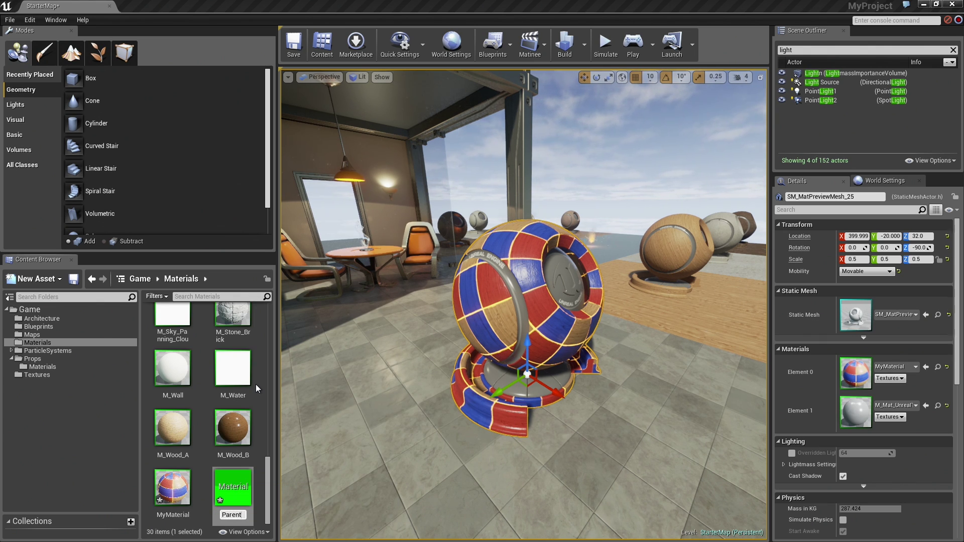
{"action": "key", "text": "Return"}
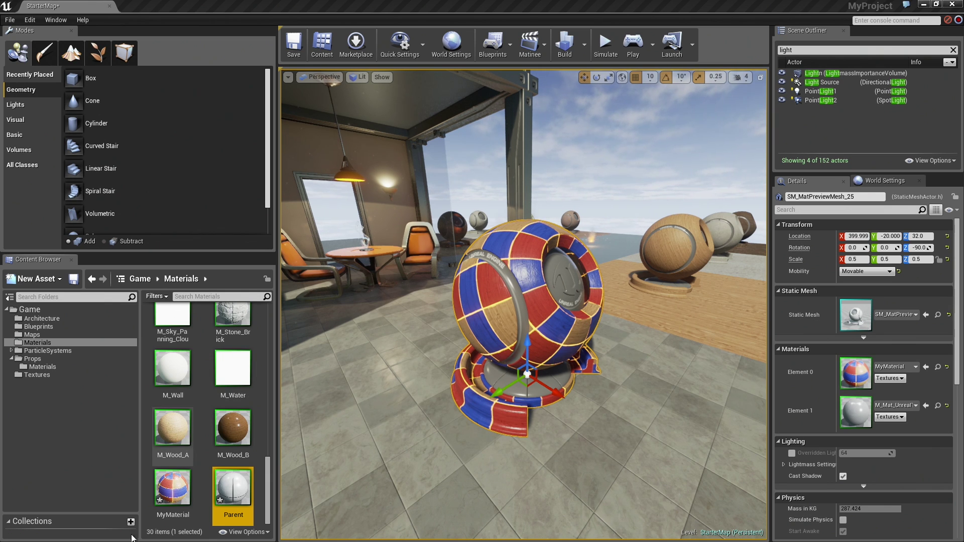
- Open the Parent material in a maximized material editor window
{"action": "double_click", "coordinate": [229, 496]}
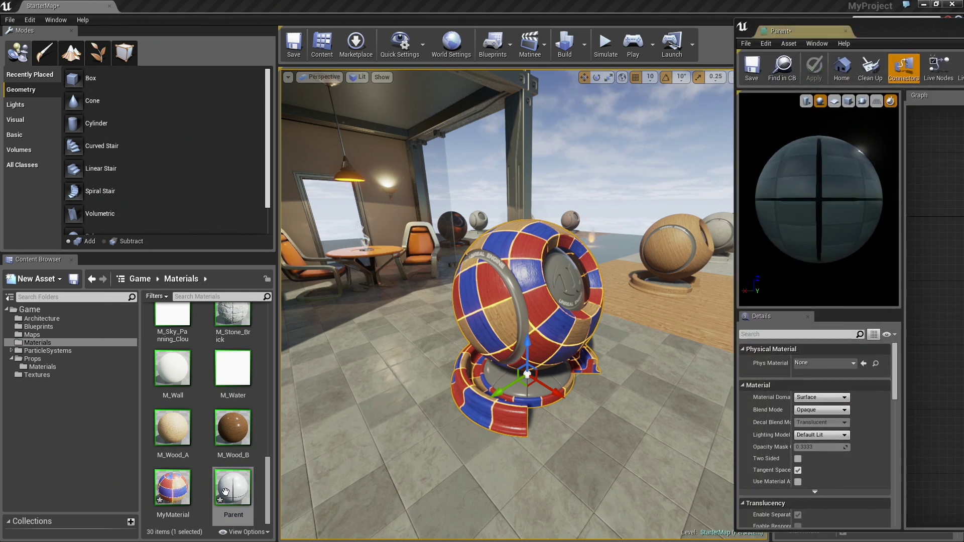
{"action": "left_click_drag", "start_coordinate": [906, 36], "coordinate": [324, 22]}
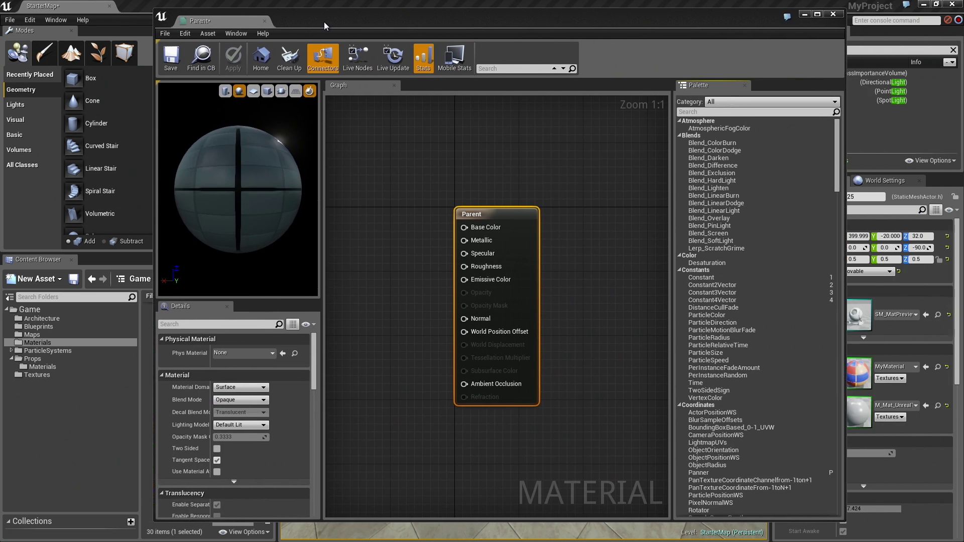
{"action": "double_click", "coordinate": [329, 18]}
{"action": "right_click_drag", "start_coordinate": [426, 155], "coordinate": [633, 178]}
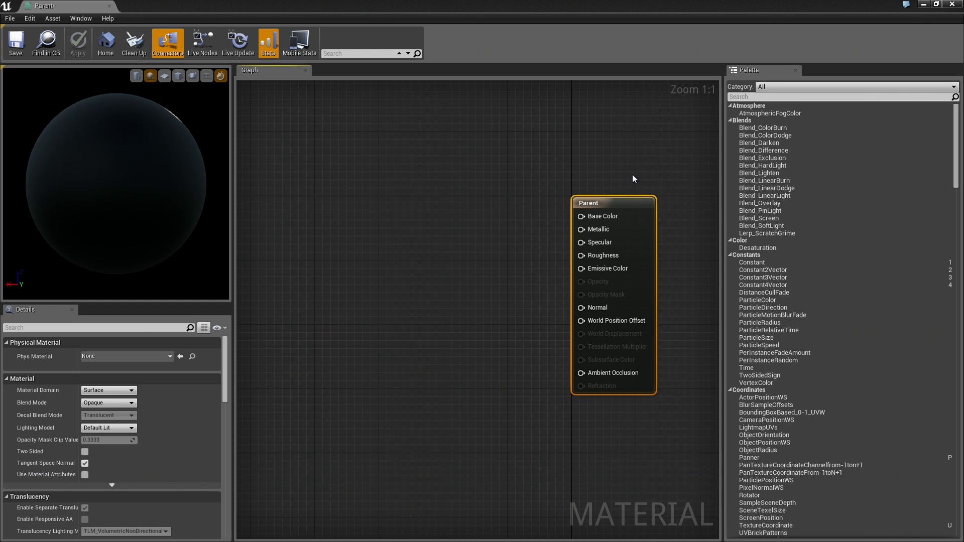
- Add a Constant3Vector set to pinkish red (0.98, 0.0546, 0.139) and wire it into Base Color
{"action": "left_click", "coordinate": [406, 176]}
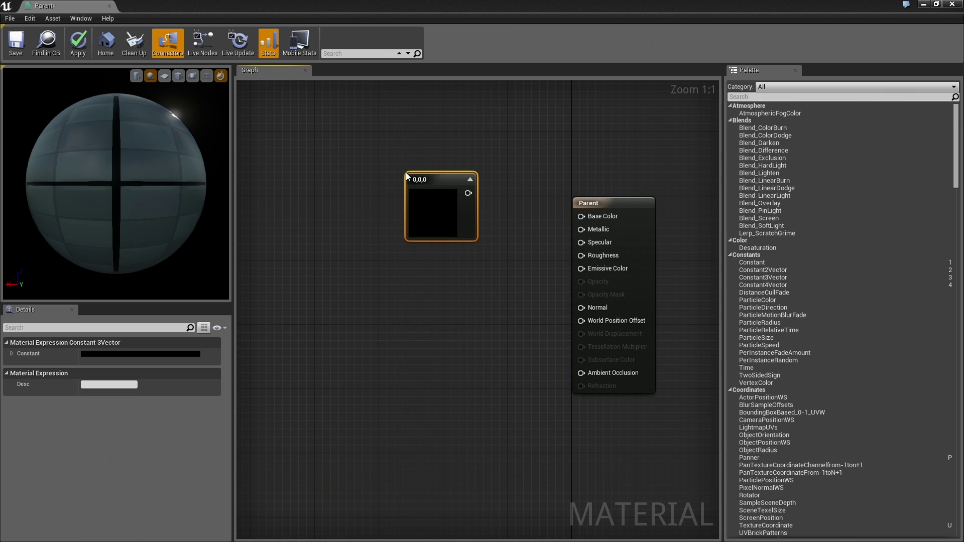
{"action": "double_click", "coordinate": [429, 211]}
{"action": "left_click_drag", "start_coordinate": [502, 285], "coordinate": [538, 285]}
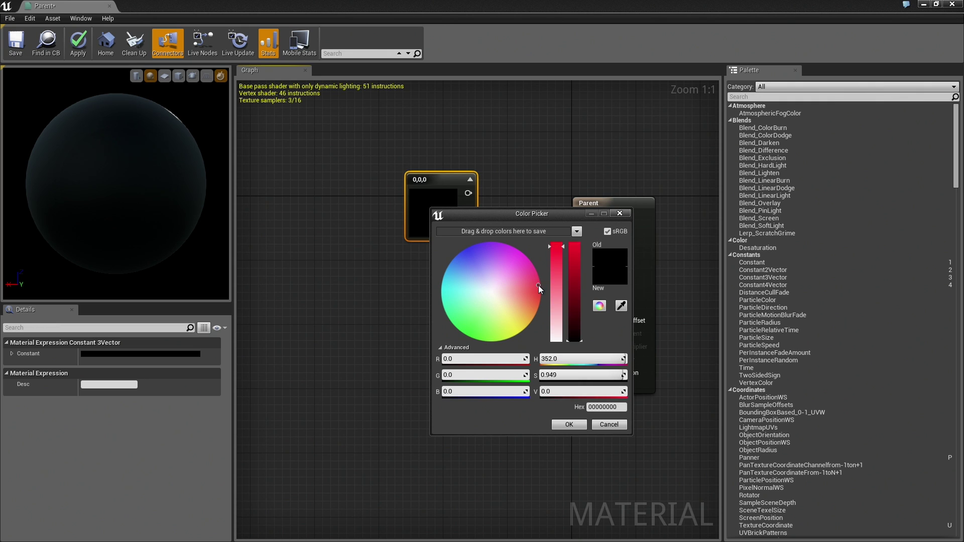
{"action": "left_click", "coordinate": [574, 246]}
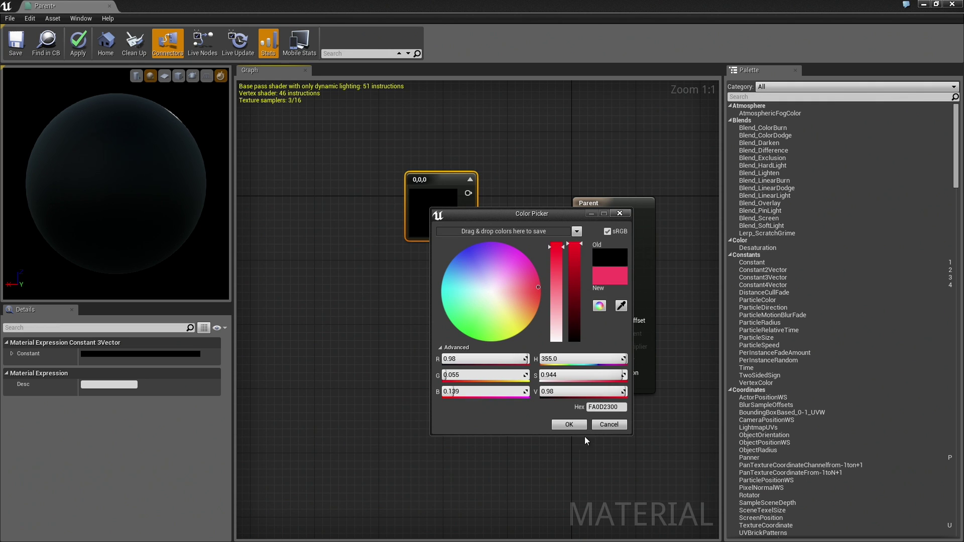
{"action": "left_click", "coordinate": [577, 425]}
{"action": "left_click_drag", "start_coordinate": [470, 192], "coordinate": [585, 218]}
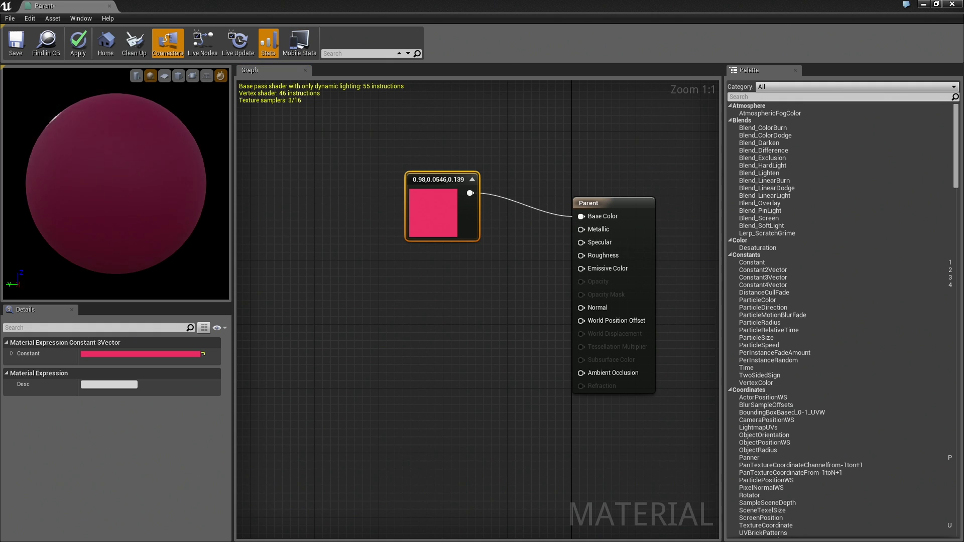
{"action": "mouse_move", "coordinate": [126, 189]}
{"action": "left_mouse_down"}
{"action": "mouse_move", "coordinate": [115, 190]}
{"action": "mouse_move", "coordinate": [143, 191]}
{"action": "mouse_move", "coordinate": [126, 189]}
{"action": "left_mouse_up"}
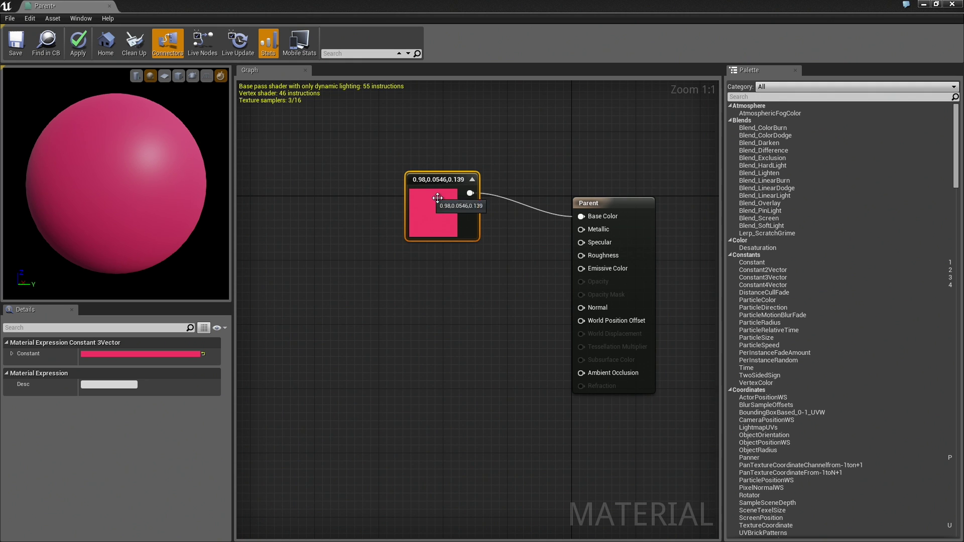
- Delete the pink Constant3Vector and wire a new VectorParameter named 'Base Color' into the Base Color pin
{"action": "left_click", "coordinate": [439, 197]}
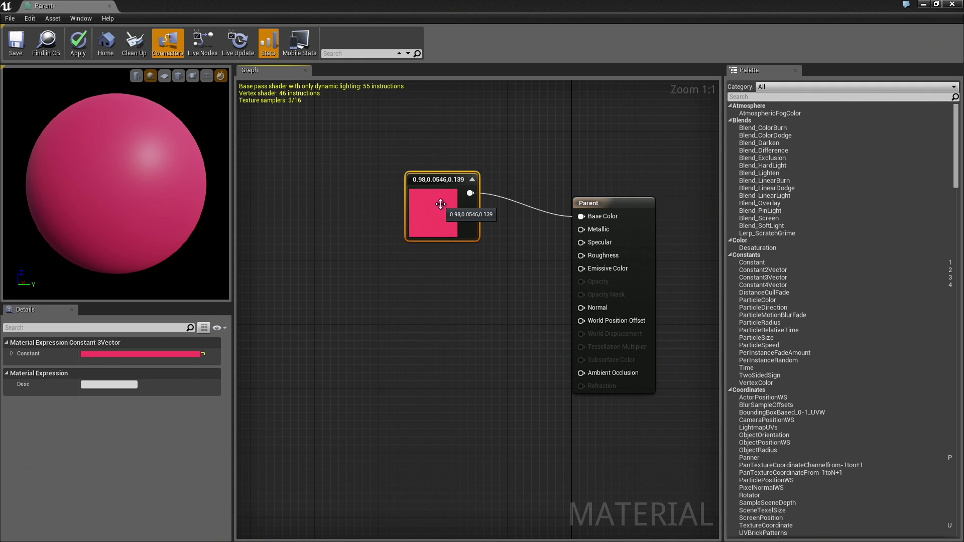
{"action": "key", "text": "Delete"}
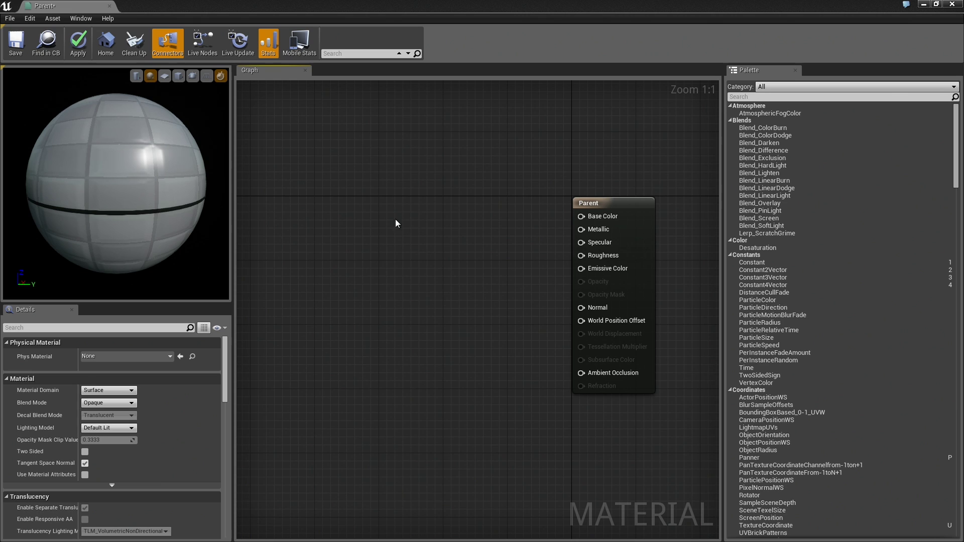
{"action": "right_click", "coordinate": [404, 189]}
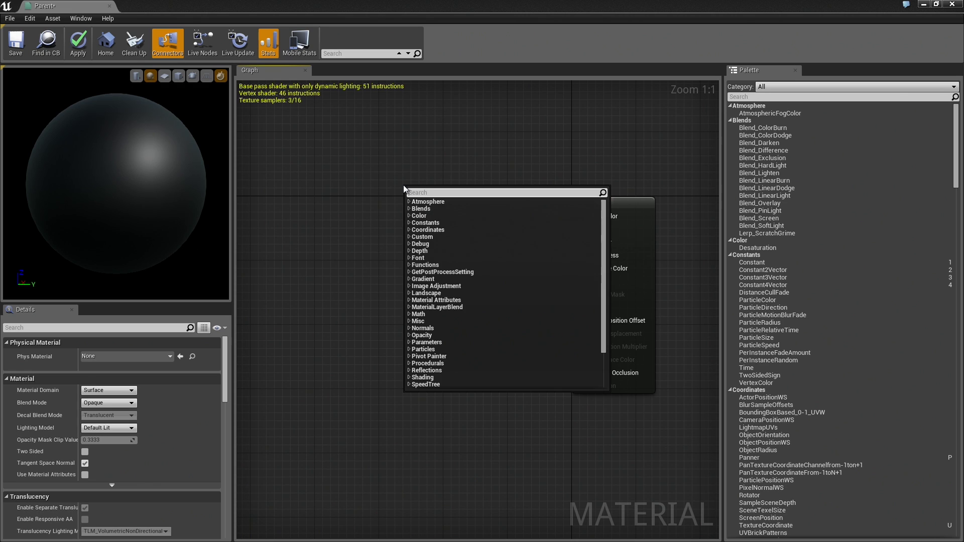
{"action": "type", "text": "vector"}
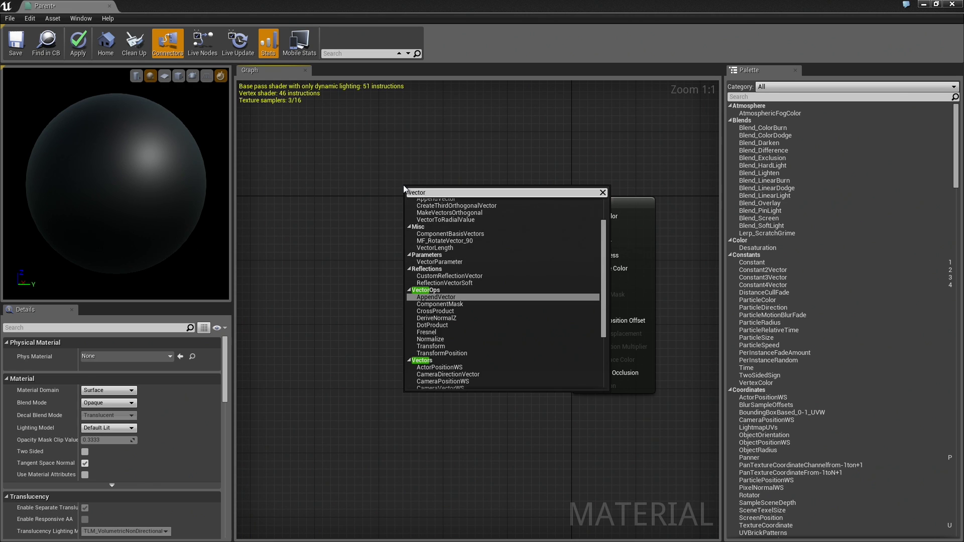
{"action": "type", "text": "ertexcolor"}
{"action": "key", "text": "Escape"}
{"action": "left_click", "coordinate": [404, 189]}
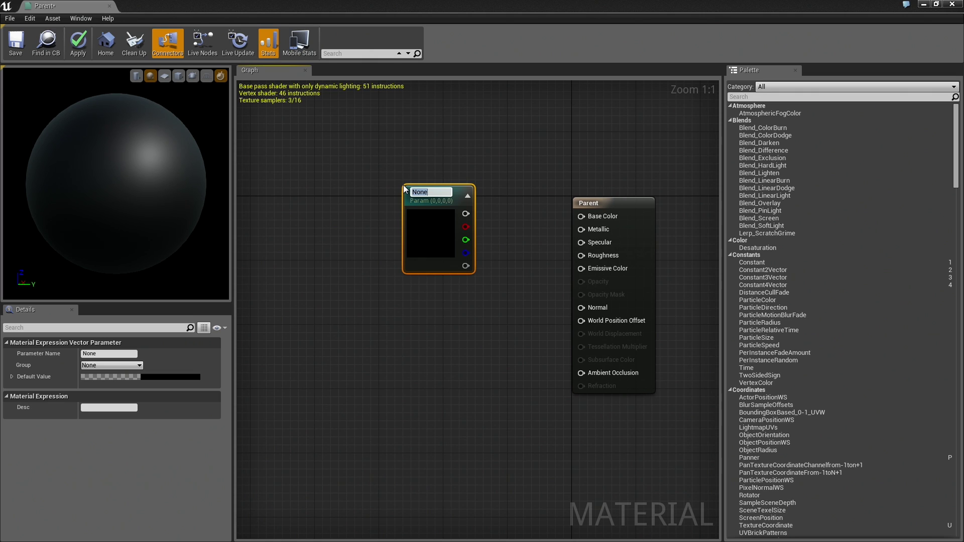
{"action": "type", "text": "Base Color"}
{"action": "key", "text": "Return"}
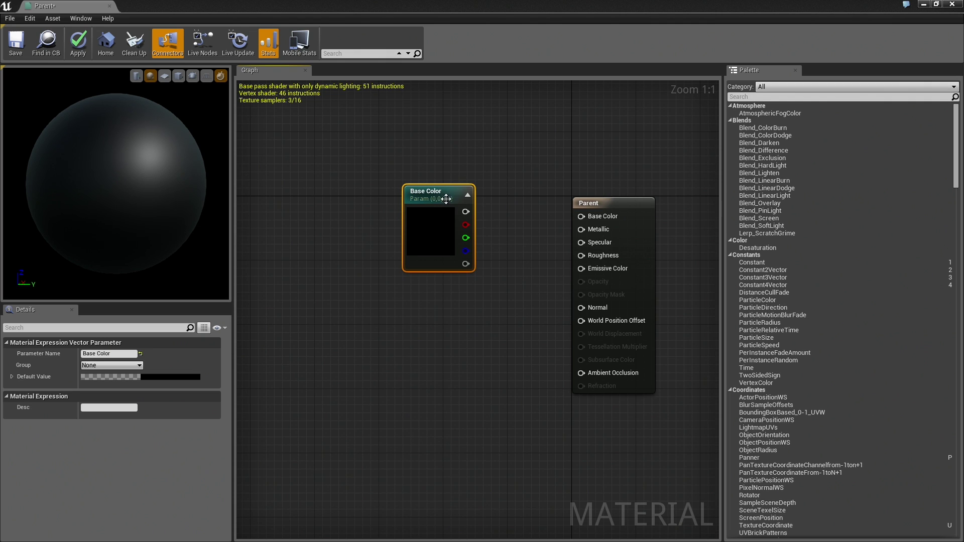
{"action": "left_click_drag", "start_coordinate": [465, 212], "coordinate": [589, 220]}
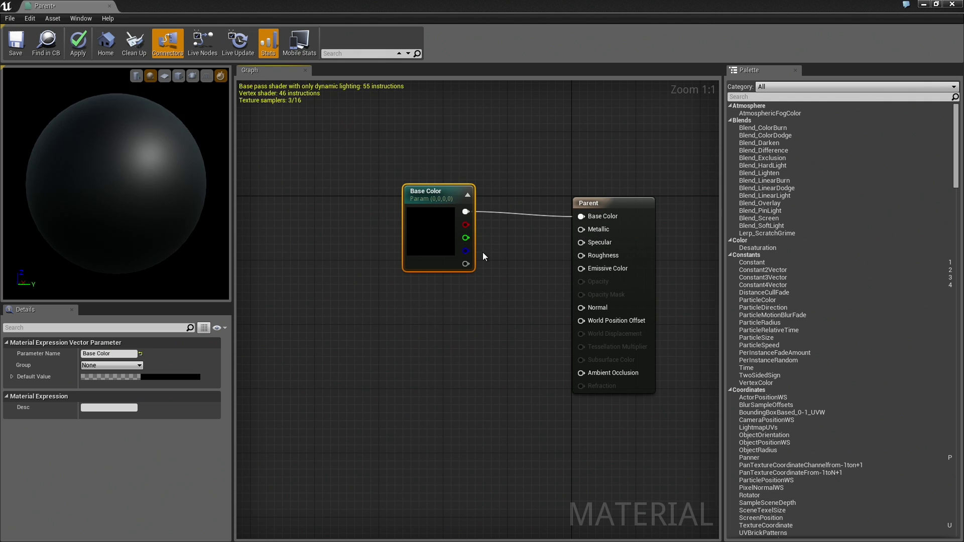
- Set the Base Color parameter default to light grey (0.725, 0.725, 0.725) and move its node up-left
{"action": "double_click", "coordinate": [432, 231]}
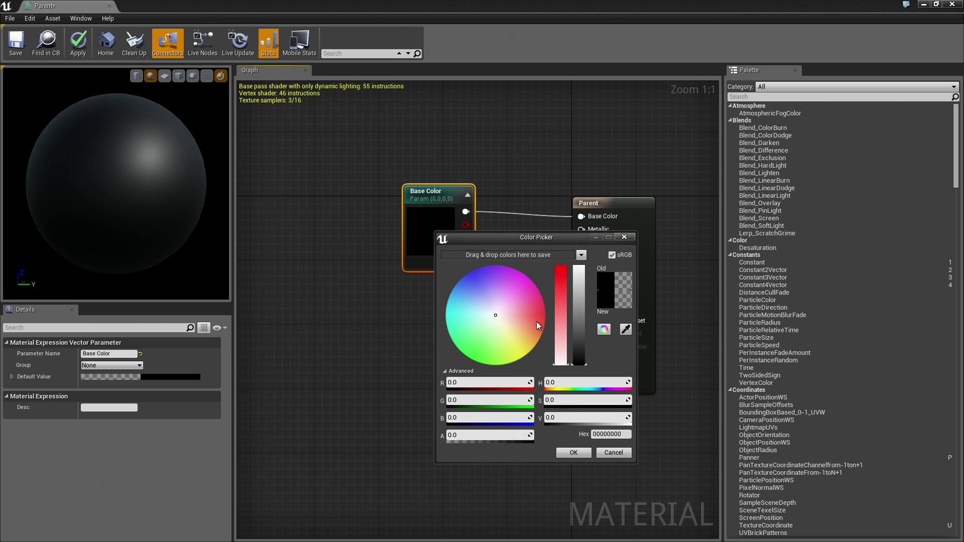
{"action": "left_click_drag", "start_coordinate": [581, 362], "coordinate": [585, 292]}
{"action": "left_click", "coordinate": [573, 452]}
{"action": "left_click_drag", "start_coordinate": [191, 241], "coordinate": [60, 226]}
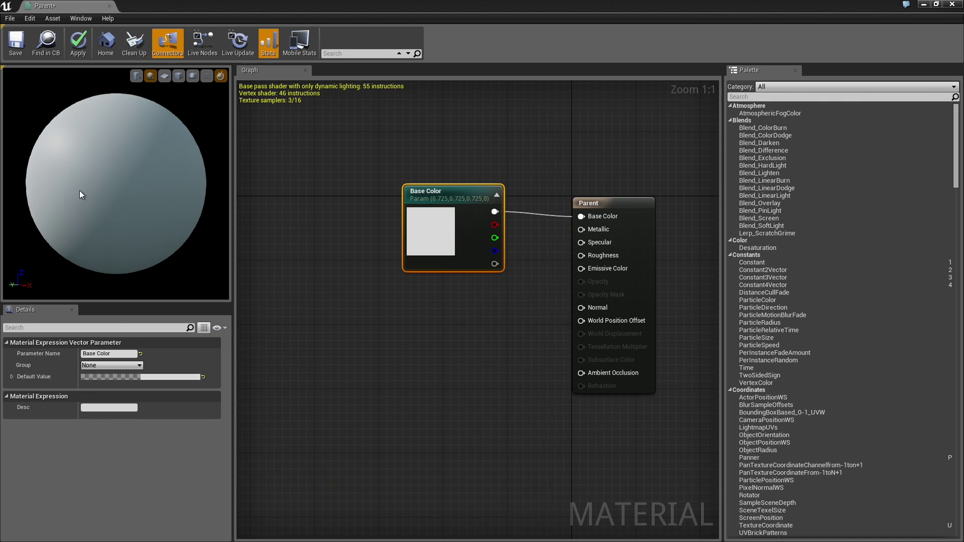
{"action": "left_click_drag", "start_coordinate": [431, 193], "coordinate": [383, 149]}
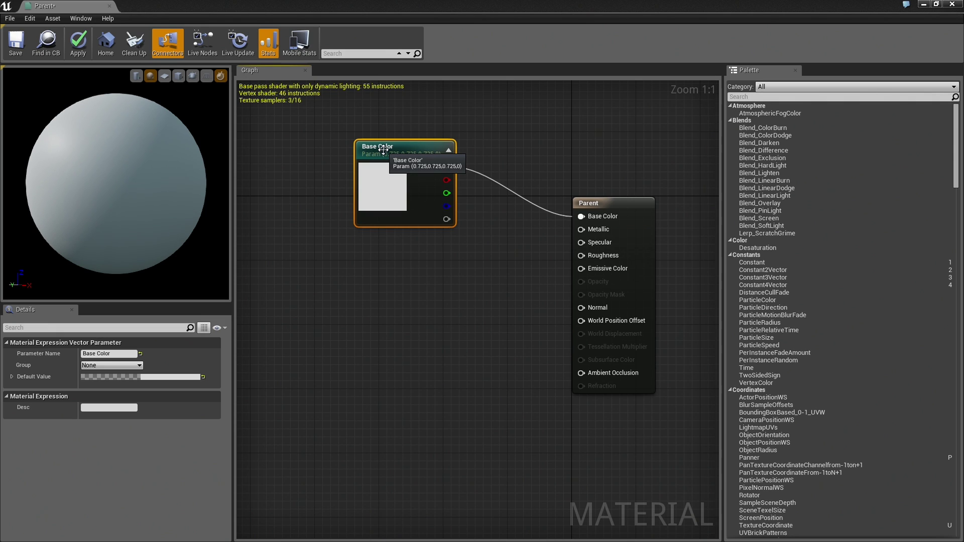
{"action": "mouse_move", "coordinate": [383, 149]}
{"action": "left_mouse_down"}
{"action": "mouse_move", "coordinate": [371, 144]}
{"action": "mouse_move", "coordinate": [382, 150]}
{"action": "left_mouse_up"}
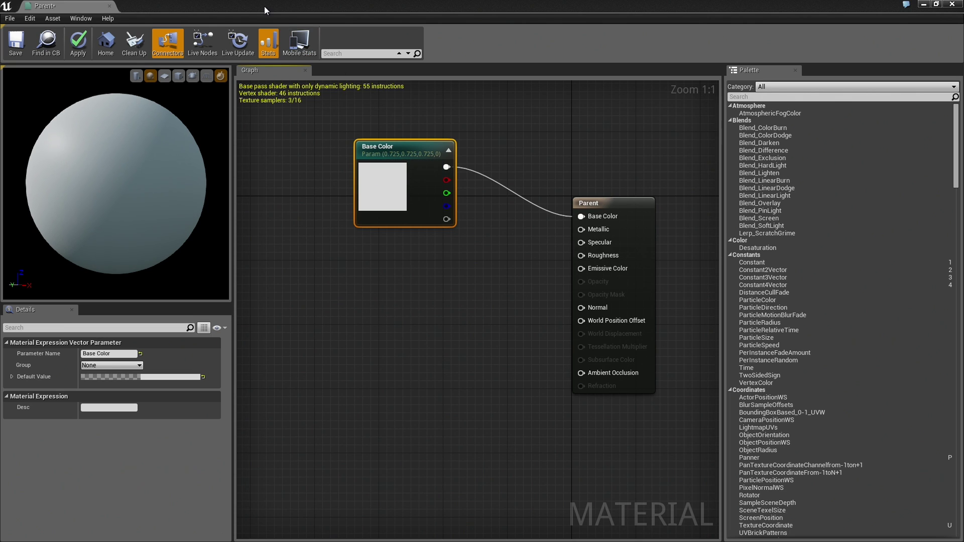
- Drag T_Base_Metal_D and T_Base_Metal_N from the Textures folder into the material graph
{"action": "left_click_drag", "start_coordinate": [264, 6], "coordinate": [909, 23]}
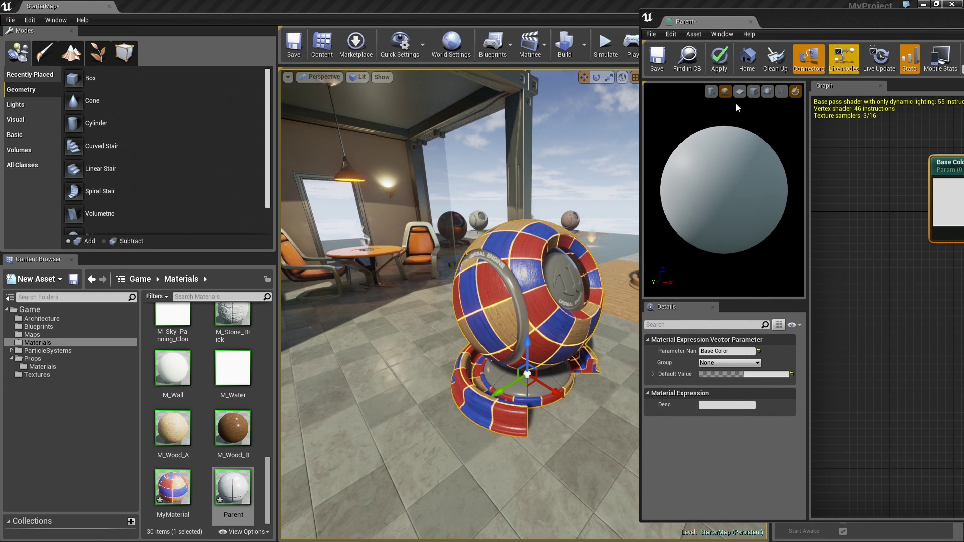
{"action": "left_click", "coordinate": [42, 375]}
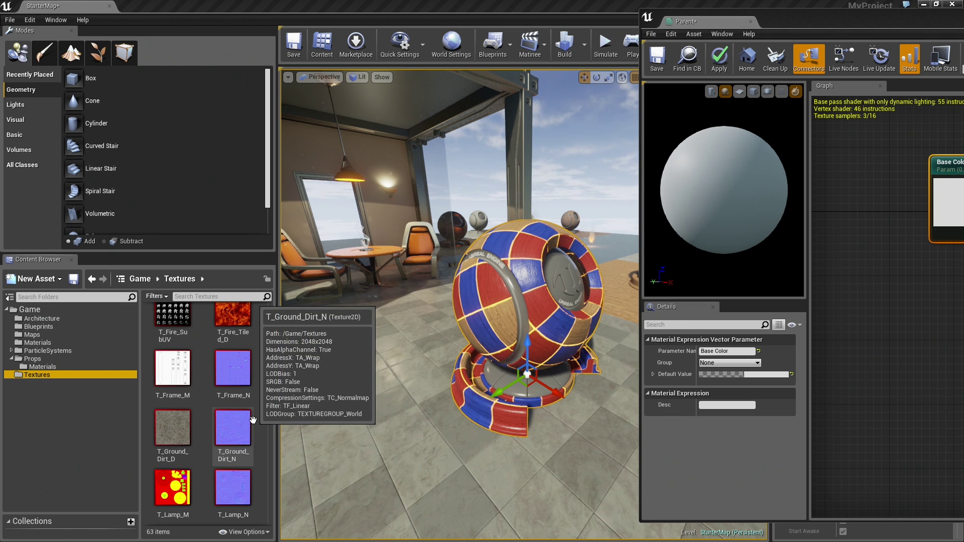
{"action": "left_click_drag", "start_coordinate": [267, 402], "coordinate": [267, 317]}
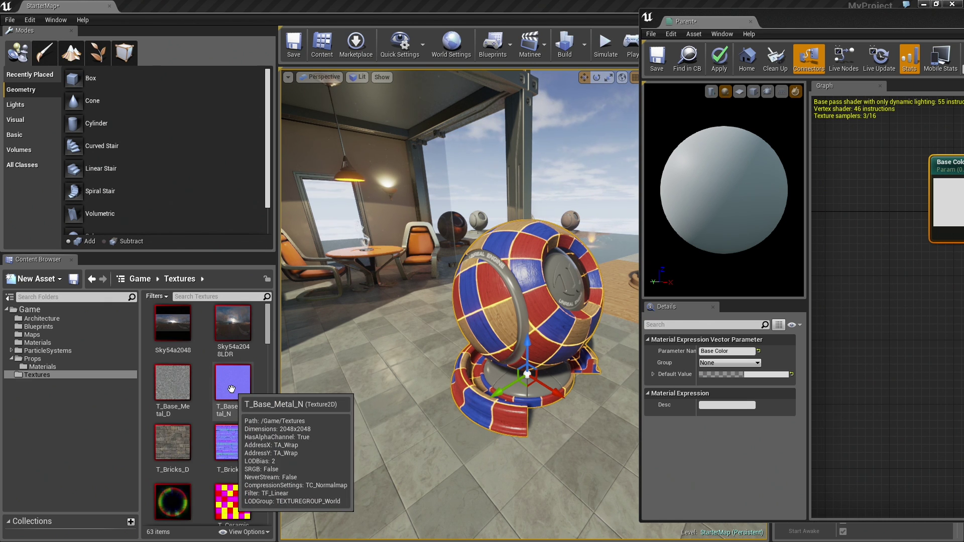
{"action": "left_click", "coordinate": [173, 384]}
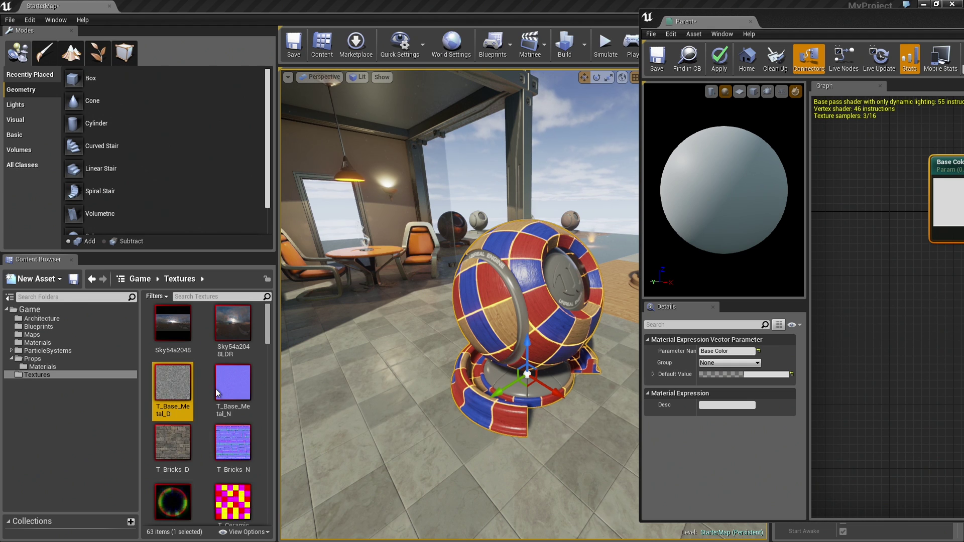
{"action": "left_click", "coordinate": [228, 379], "text": "ctrl"}
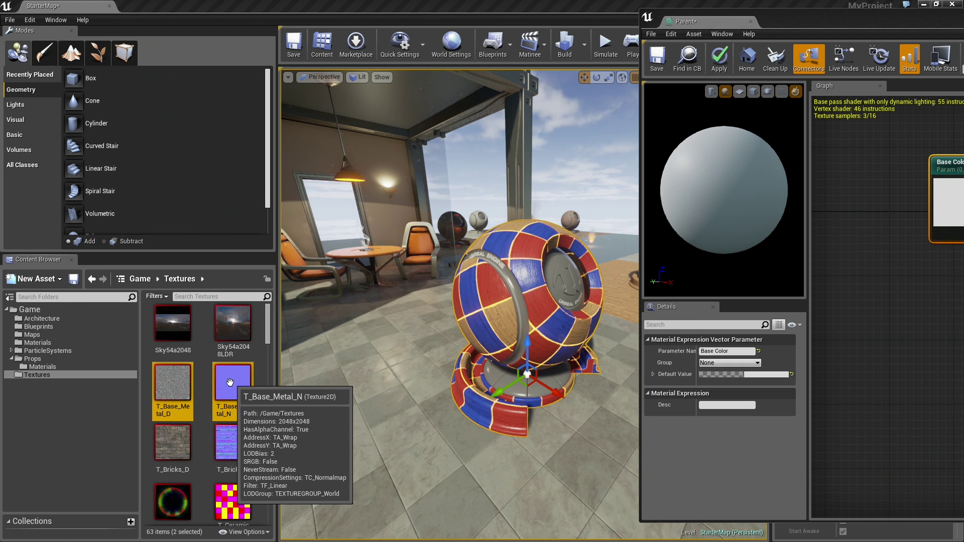
{"action": "left_click", "coordinate": [229, 380], "text": "ctrl"}
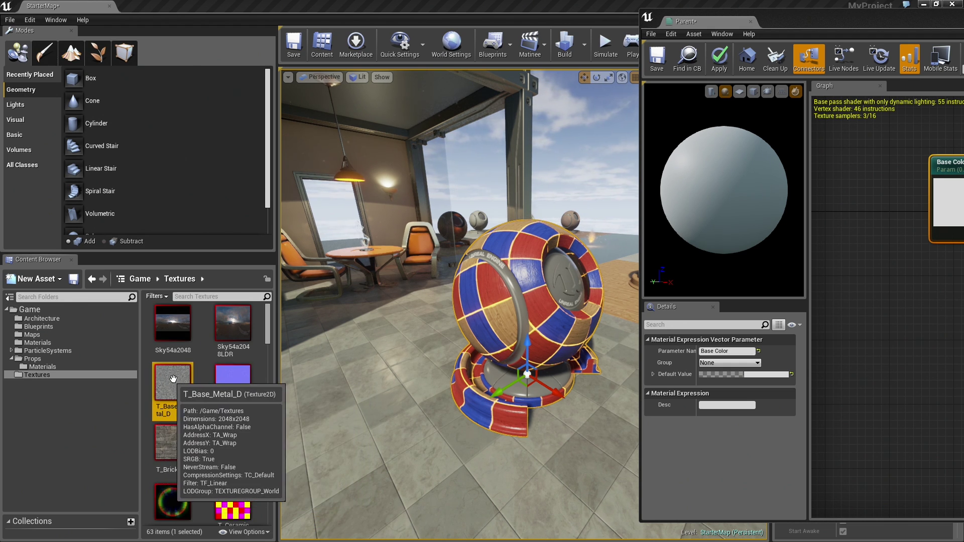
{"action": "left_click", "coordinate": [225, 384], "text": "ctrl"}
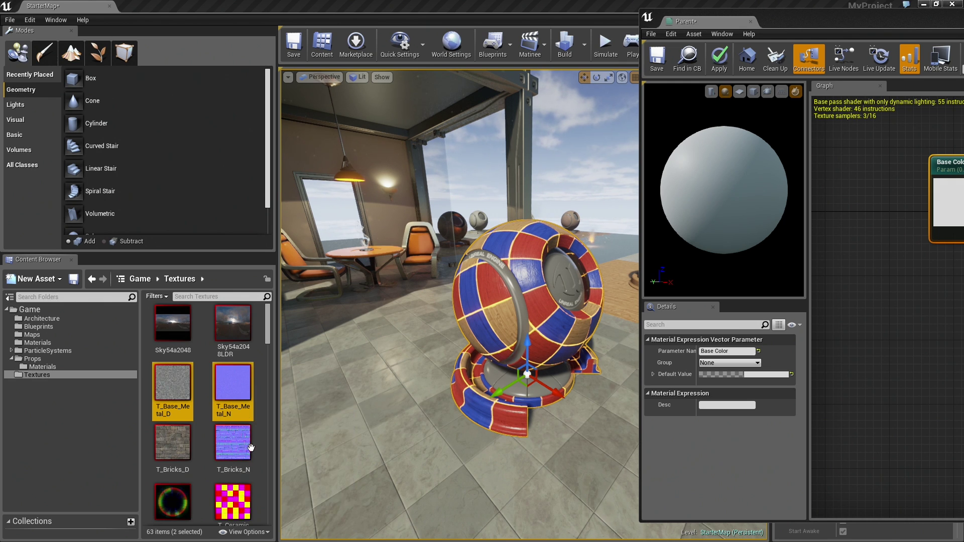
{"action": "left_click_drag", "start_coordinate": [229, 388], "coordinate": [857, 324]}
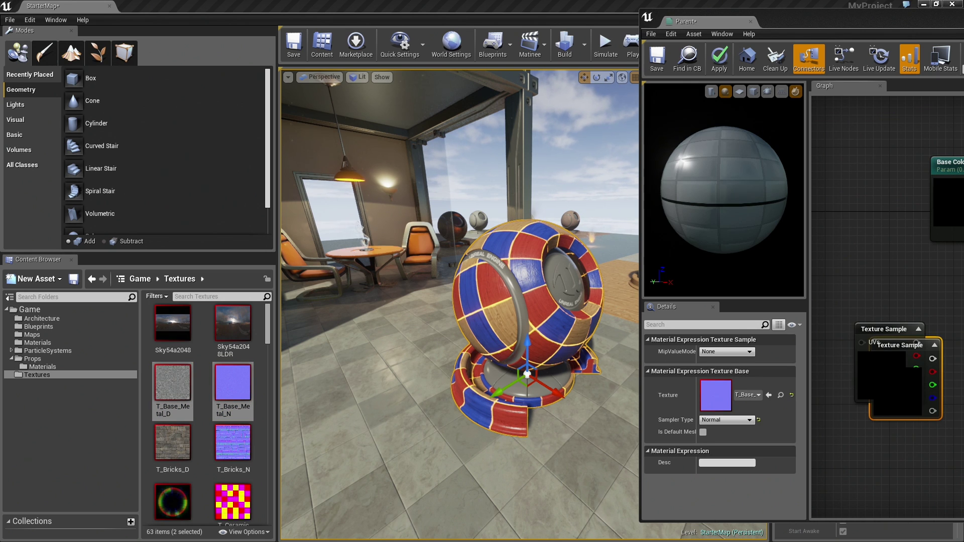
- Place the blue normal-map Texture Sample below the grey one and select both nodes
{"action": "left_click_drag", "start_coordinate": [886, 24], "coordinate": [335, 16]}
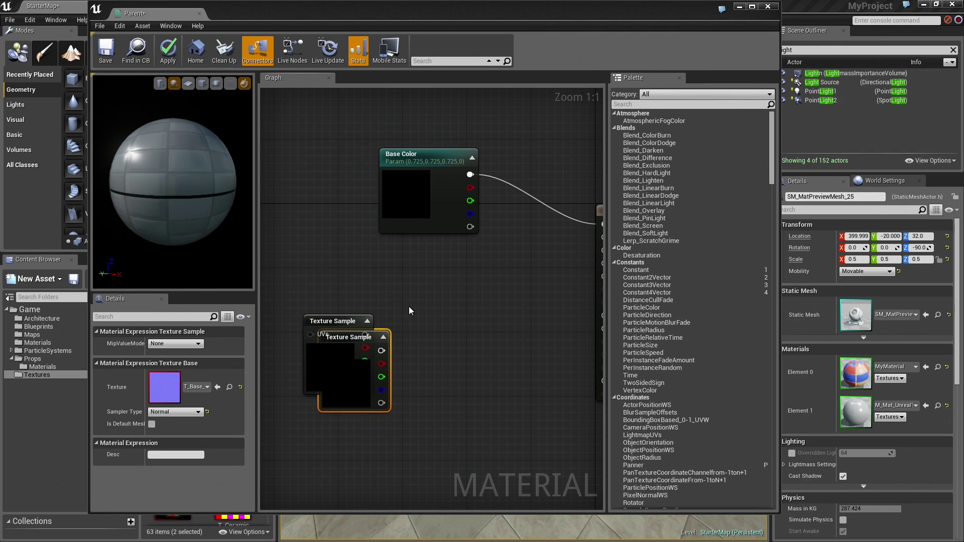
{"action": "left_click", "coordinate": [409, 306]}
{"action": "left_click_drag", "start_coordinate": [356, 338], "coordinate": [343, 420]}
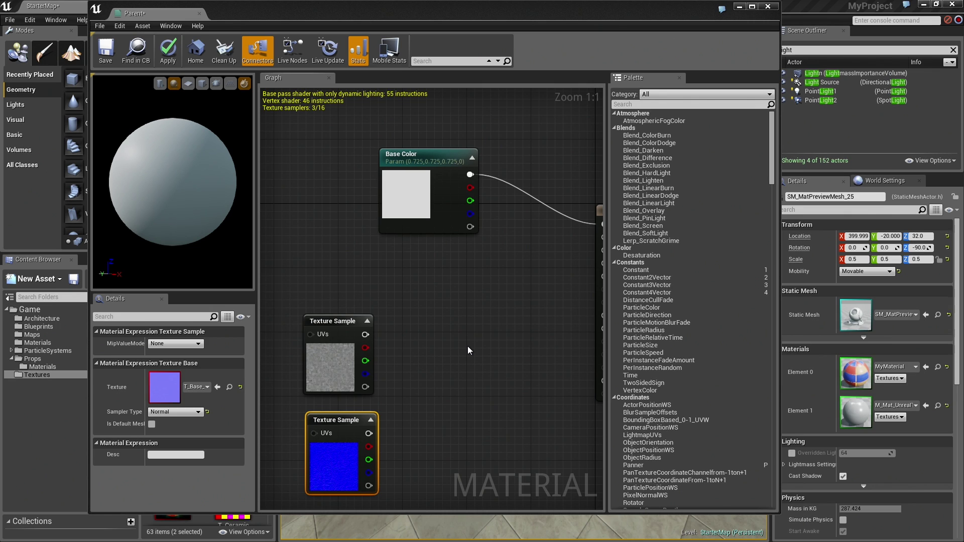
{"action": "left_click_drag", "start_coordinate": [468, 346], "coordinate": [294, 466]}
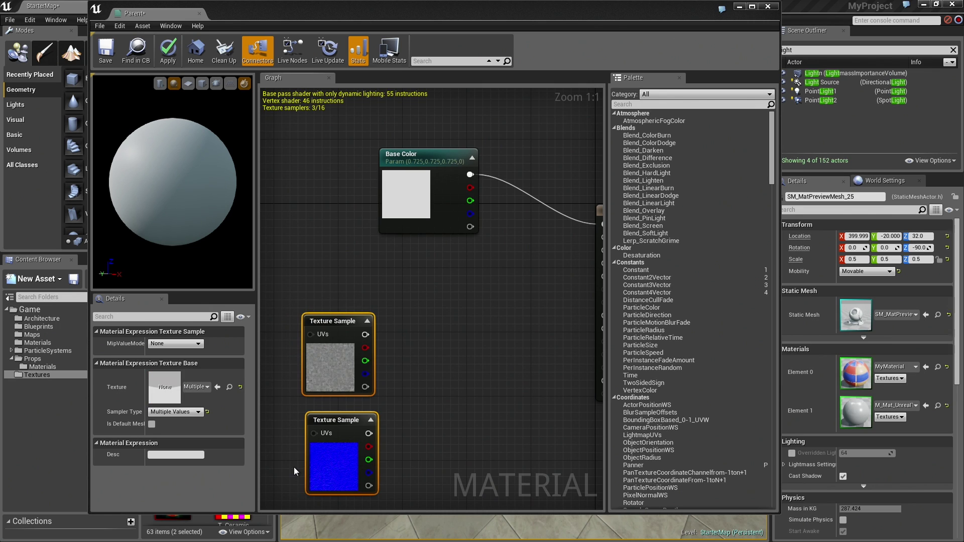
- Replace both Texture Samples with a TextureSampleParameter2D 'Base Color Texture' holding T_Base_Metal_D
{"action": "key", "text": "Delete"}
{"action": "left_click_drag", "start_coordinate": [432, 21], "coordinate": [734, 20]}
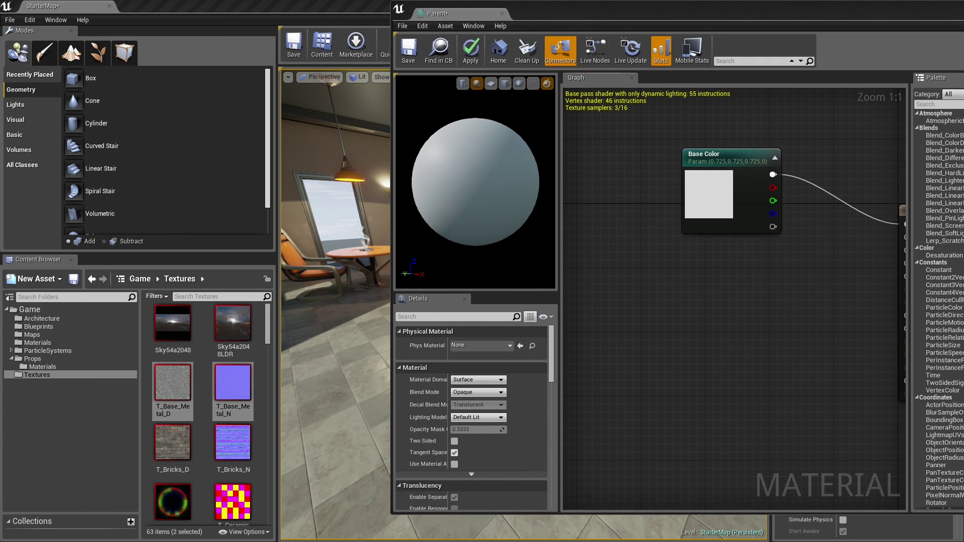
{"action": "left_click", "coordinate": [174, 381]}
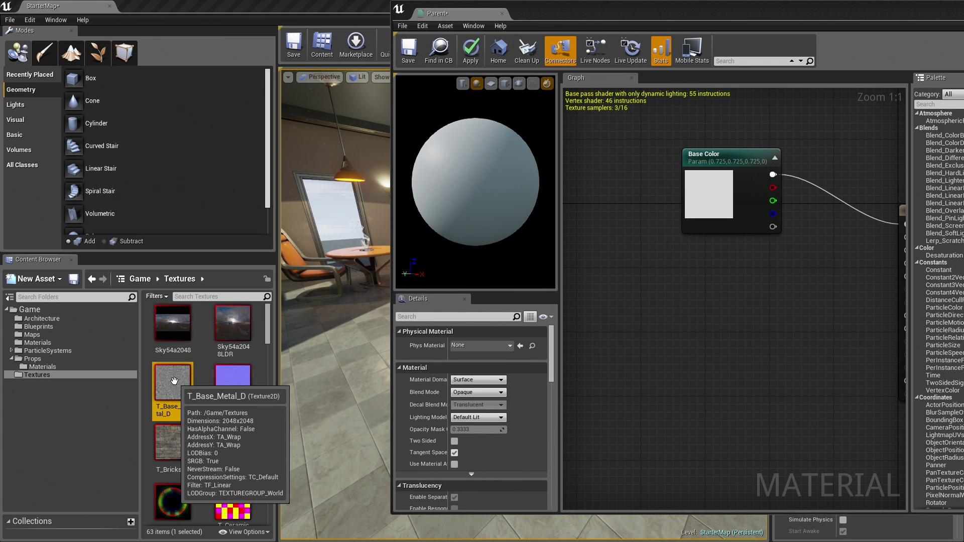
{"action": "right_click", "coordinate": [634, 284]}
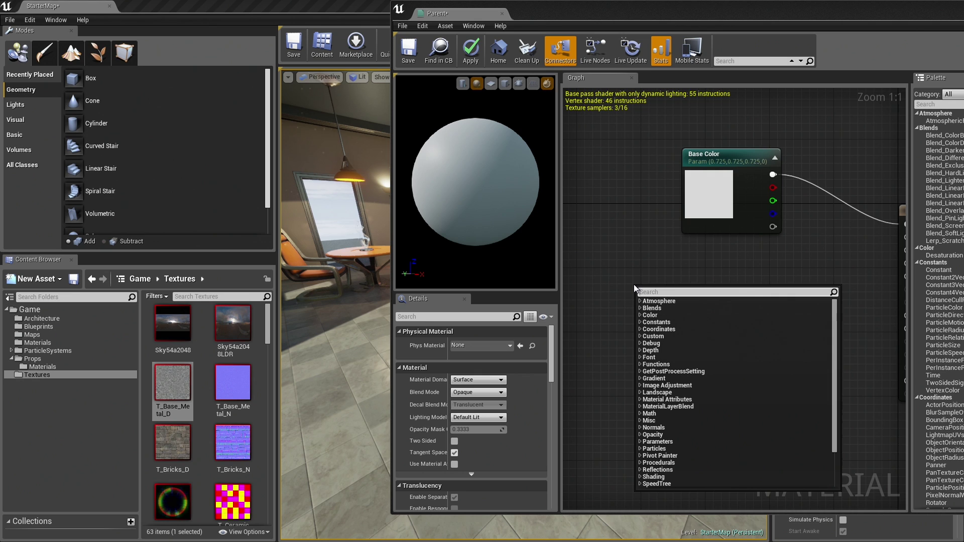
{"action": "type", "text": "param"}
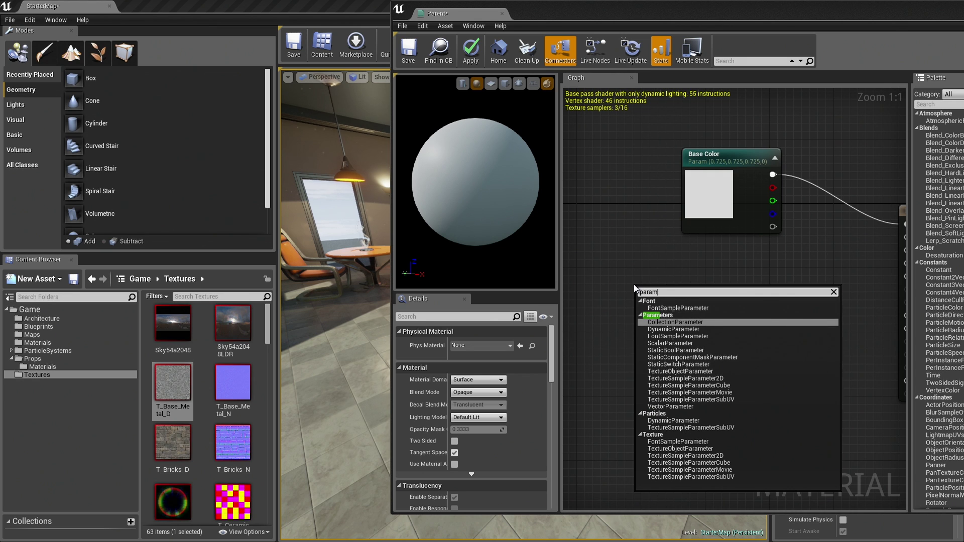
{"action": "type", "text": "eter"}
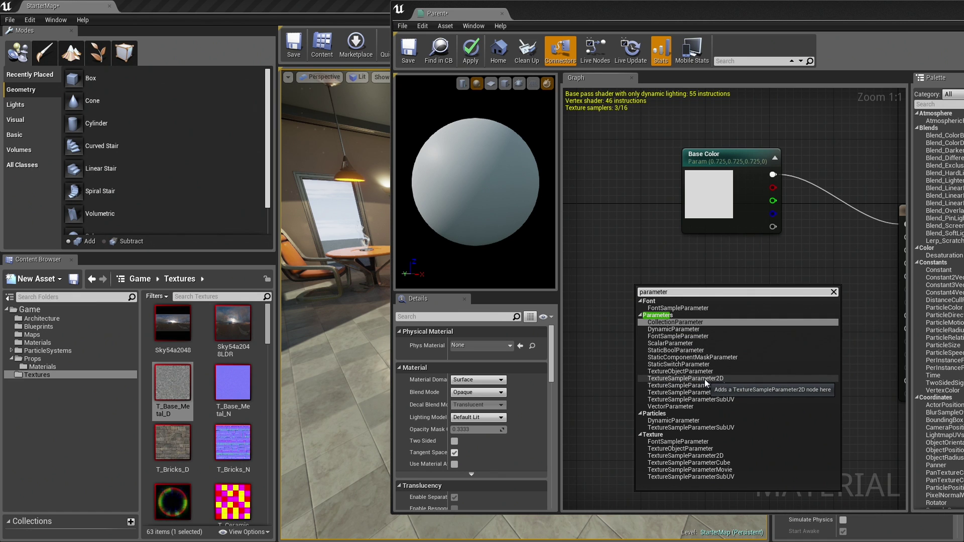
{"action": "left_click", "coordinate": [719, 378]}
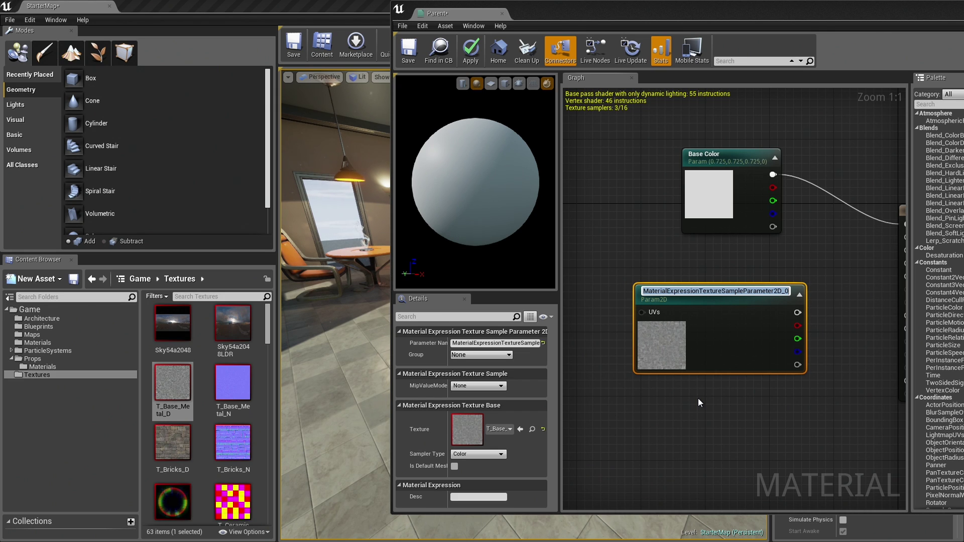
{"action": "type", "text": "Base Col"}
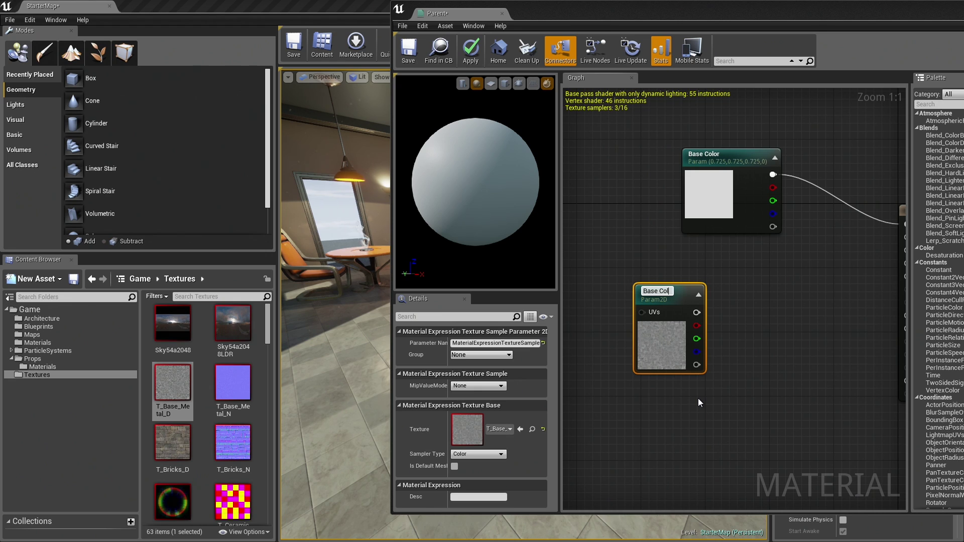
{"action": "type", "text": "or Texture"}
{"action": "key", "text": "Return"}
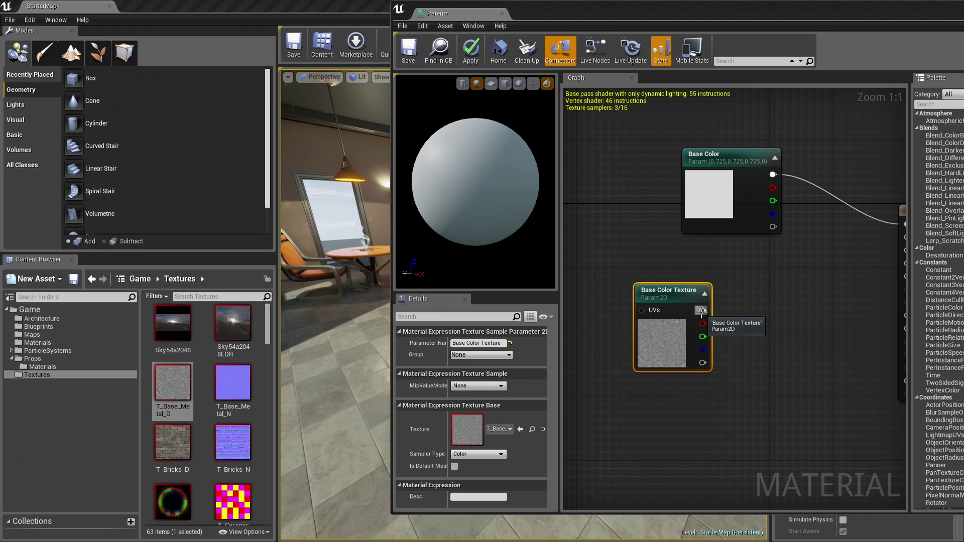
- Rename the Base Color vector parameter to 'Base Color Tint'
{"action": "left_click", "coordinate": [708, 153]}
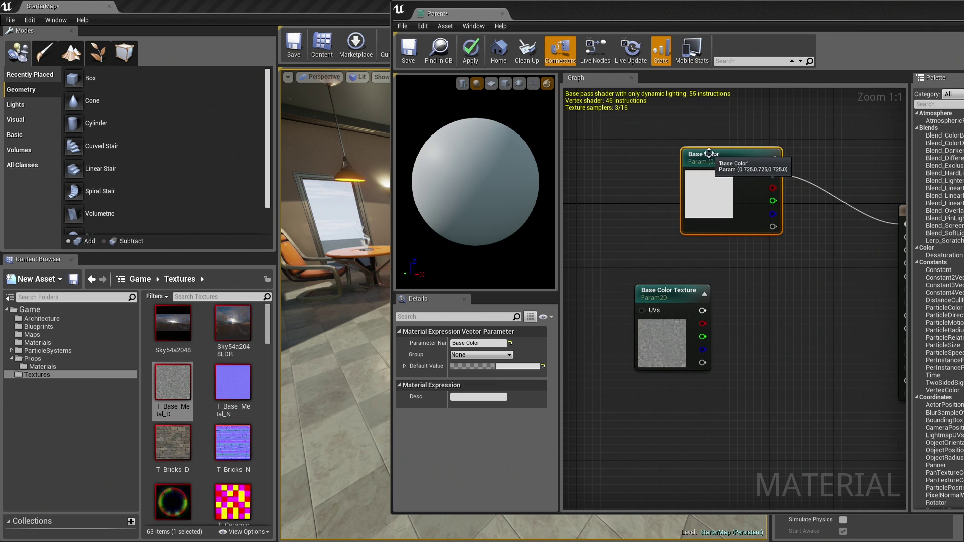
{"action": "left_click", "coordinate": [491, 343]}
{"action": "left_click", "coordinate": [490, 344]}
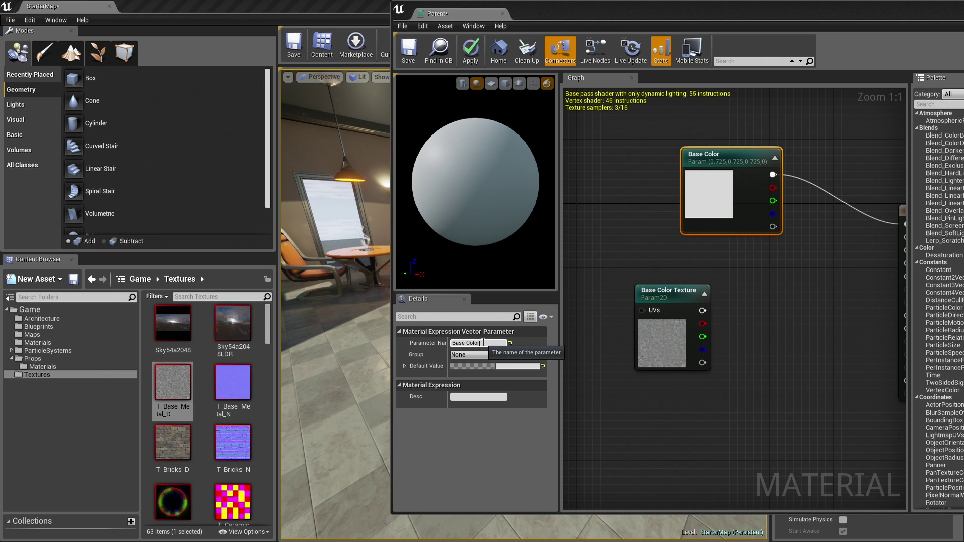
{"action": "type", "text": "Tint"}
{"action": "key", "text": "Return"}
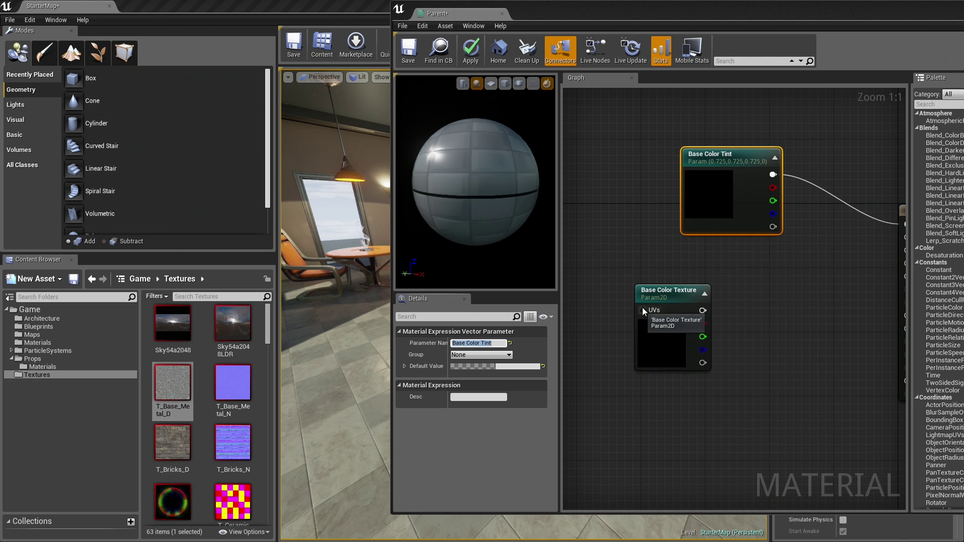
- Arrange the Base Color Tint and Base Color Texture nodes beside the Parent node
{"action": "left_click_drag", "start_coordinate": [667, 291], "coordinate": [698, 258]}
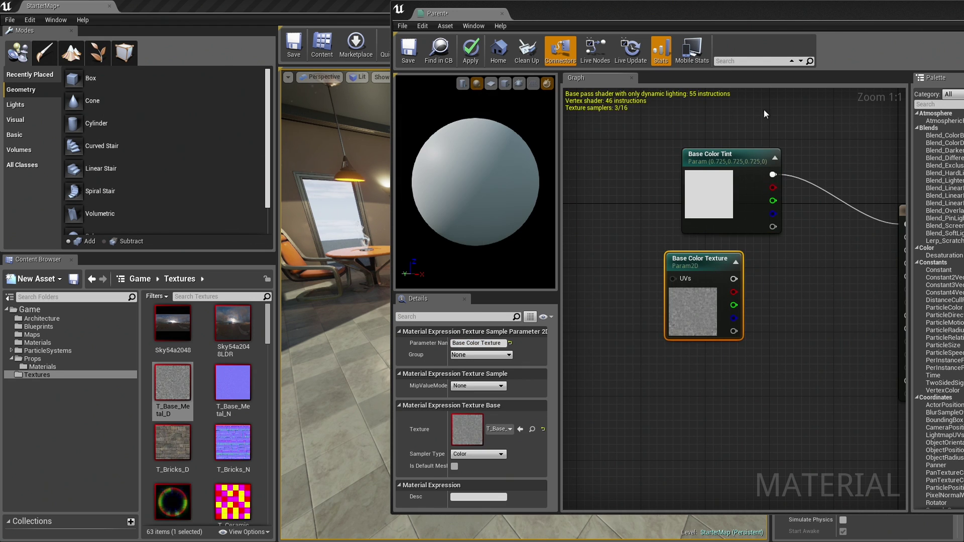
{"action": "left_click_drag", "start_coordinate": [726, 152], "coordinate": [678, 135]}
{"action": "left_click_drag", "start_coordinate": [691, 259], "coordinate": [664, 242]}
{"action": "right_click_drag", "start_coordinate": [732, 269], "coordinate": [740, 290]}
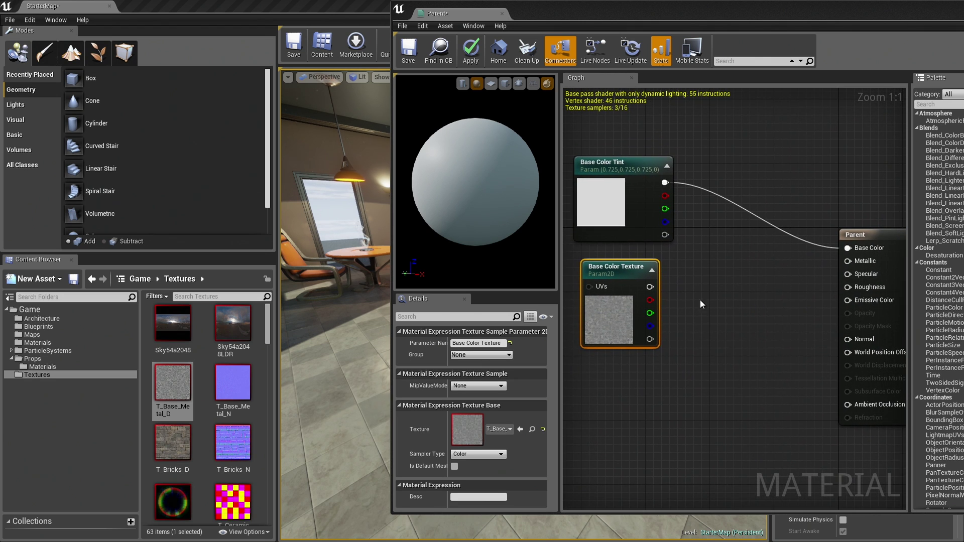
- Add a Multiply node combining Base Color Tint with Base Color Texture's RGB
{"action": "left_click_drag", "start_coordinate": [649, 287], "coordinate": [702, 286]}
{"action": "left_click", "coordinate": [709, 212]}
{"action": "left_click_drag", "start_coordinate": [673, 185], "coordinate": [706, 231]}
{"action": "type", "text": "mul"}
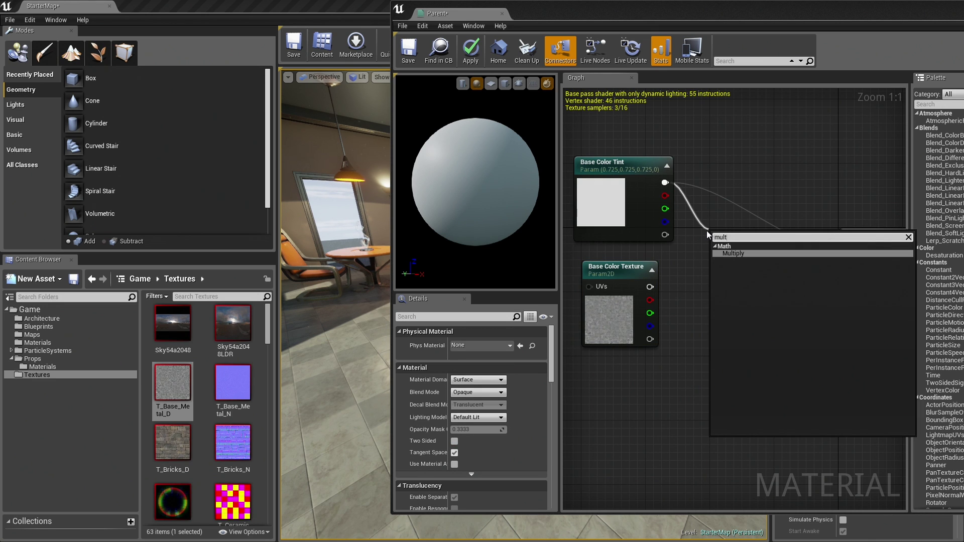
{"action": "type", "text": "t"}
{"action": "key", "text": "Return"}
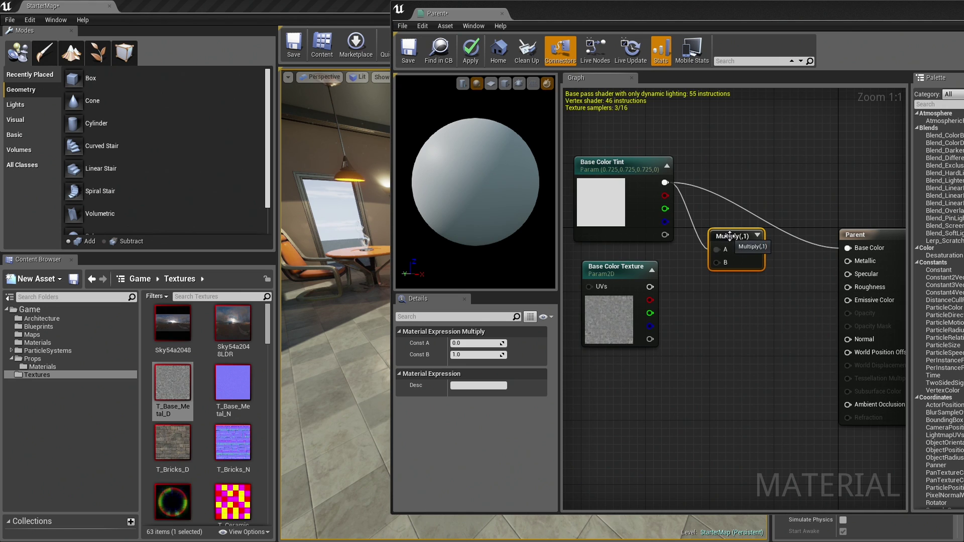
{"action": "left_click_drag", "start_coordinate": [729, 236], "coordinate": [730, 243]}
{"action": "left_click_drag", "start_coordinate": [649, 287], "coordinate": [847, 248]}
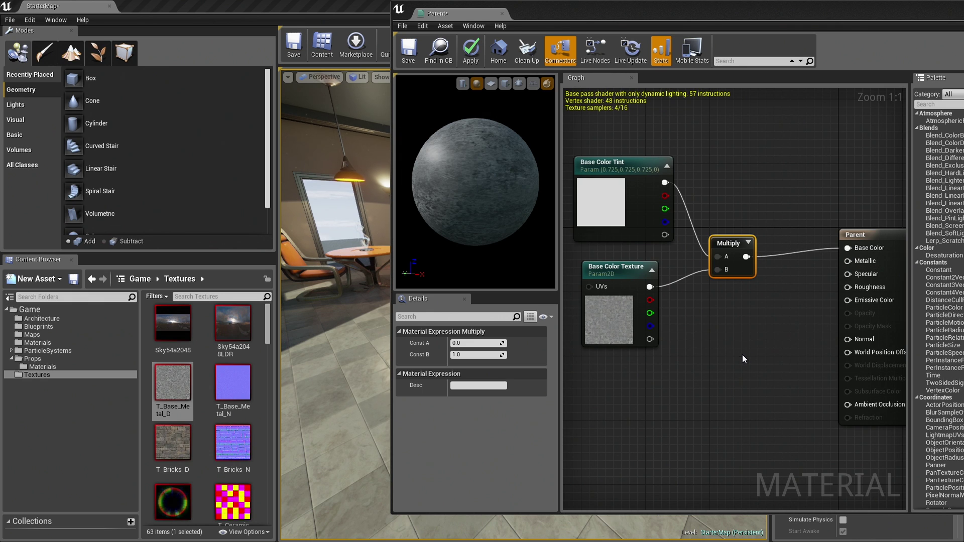
- Move the tint, texture and Multiply nodes together up and to the right
{"action": "left_click_drag", "start_coordinate": [632, 140], "coordinate": [746, 266]}
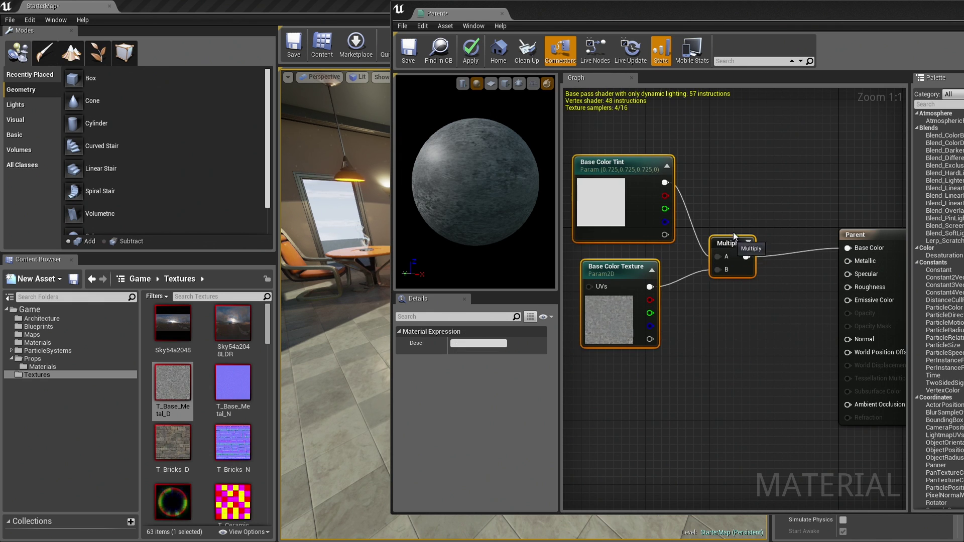
{"action": "left_click_drag", "start_coordinate": [733, 232], "coordinate": [748, 192]}
{"action": "left_click_drag", "start_coordinate": [467, 166], "coordinate": [499, 194]}
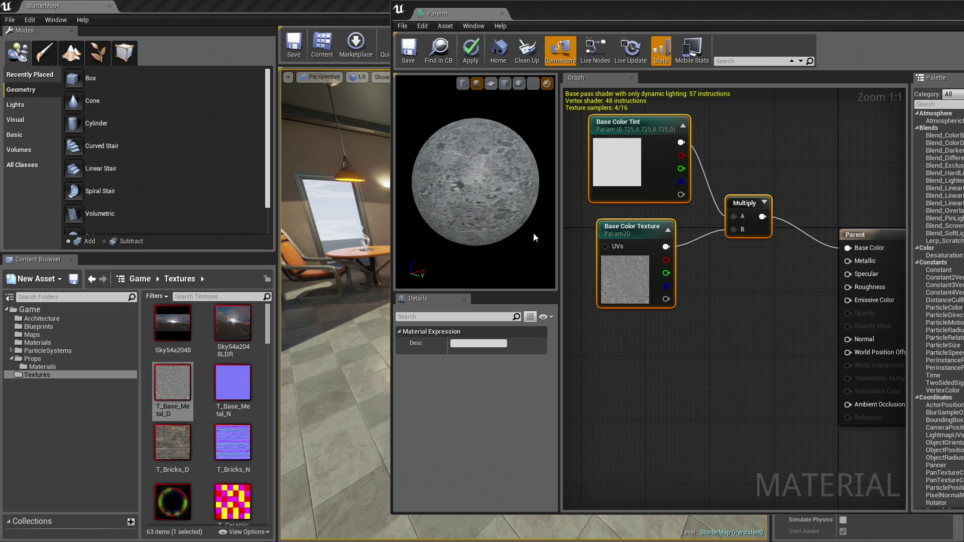
{"action": "right_click_drag", "start_coordinate": [719, 357], "coordinate": [719, 294]}
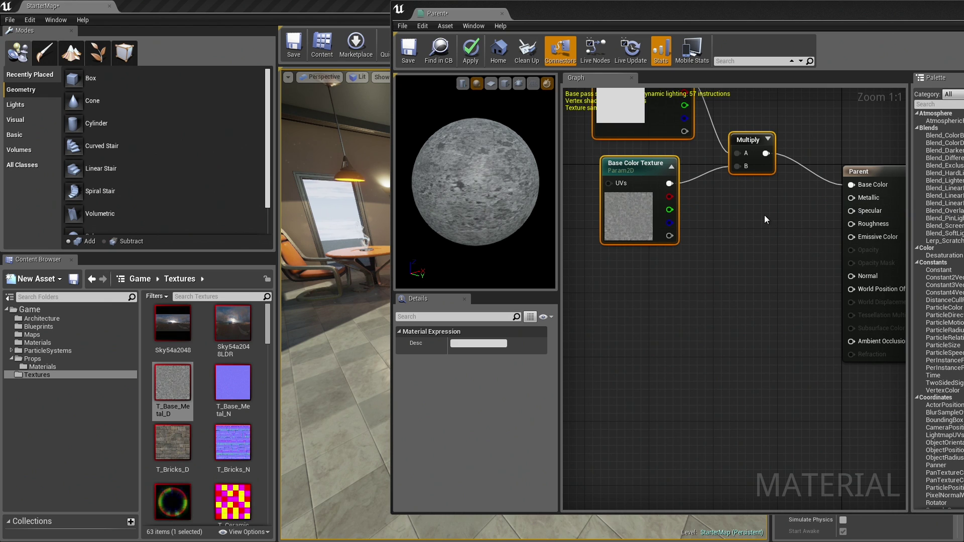
- Wire a new scalar parameter named 'Metallic' into the Metallic input
{"action": "right_click_drag", "start_coordinate": [764, 215], "coordinate": [769, 245]}
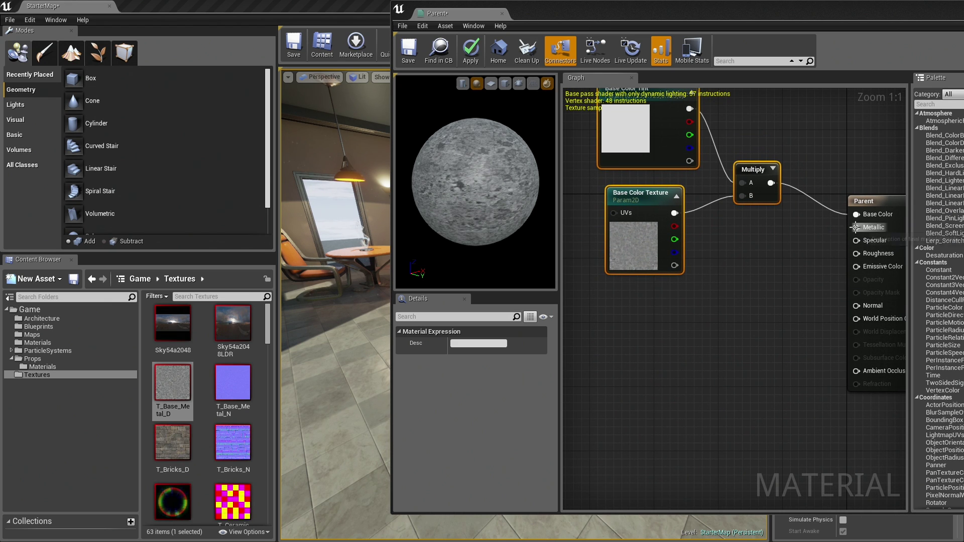
{"action": "left_click_drag", "start_coordinate": [857, 226], "coordinate": [781, 261]}
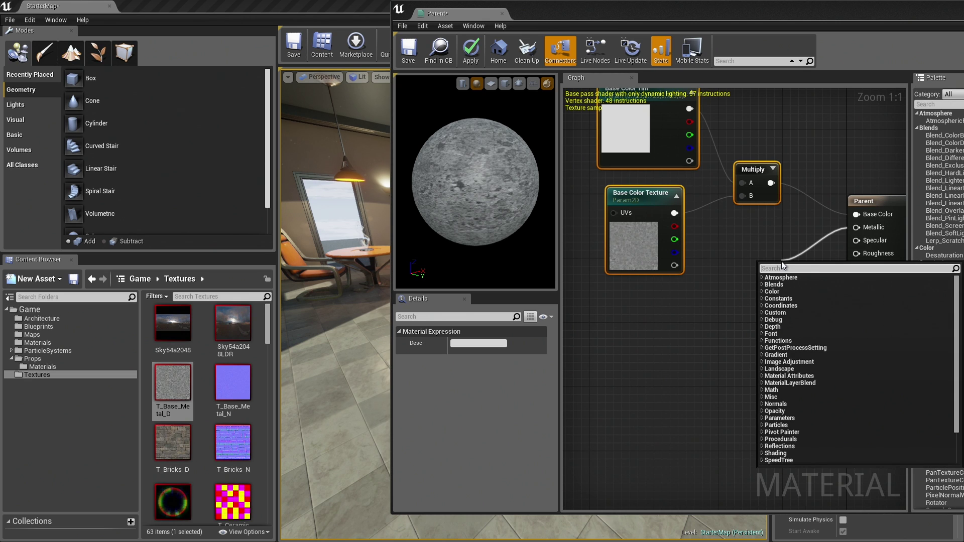
{"action": "type", "text": "scalar"}
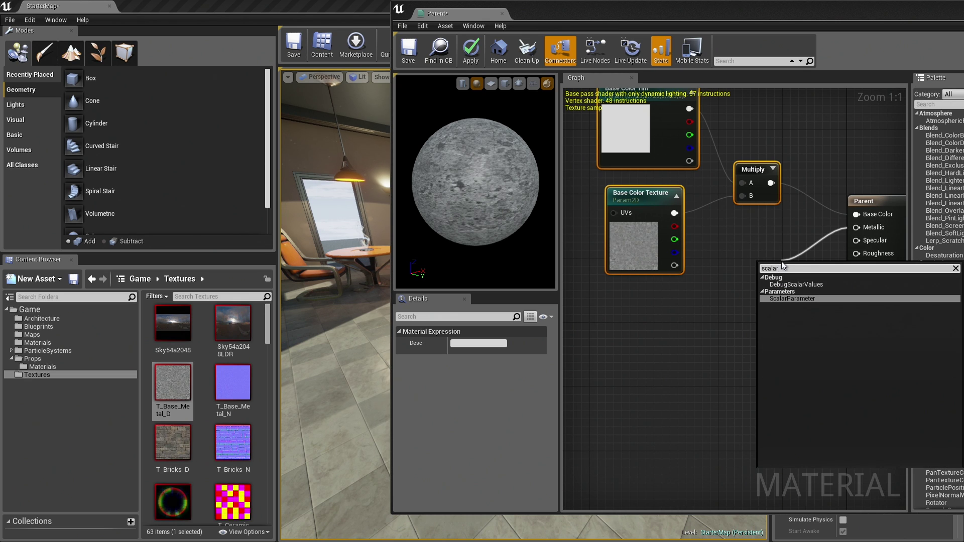
{"action": "key", "text": "Return"}
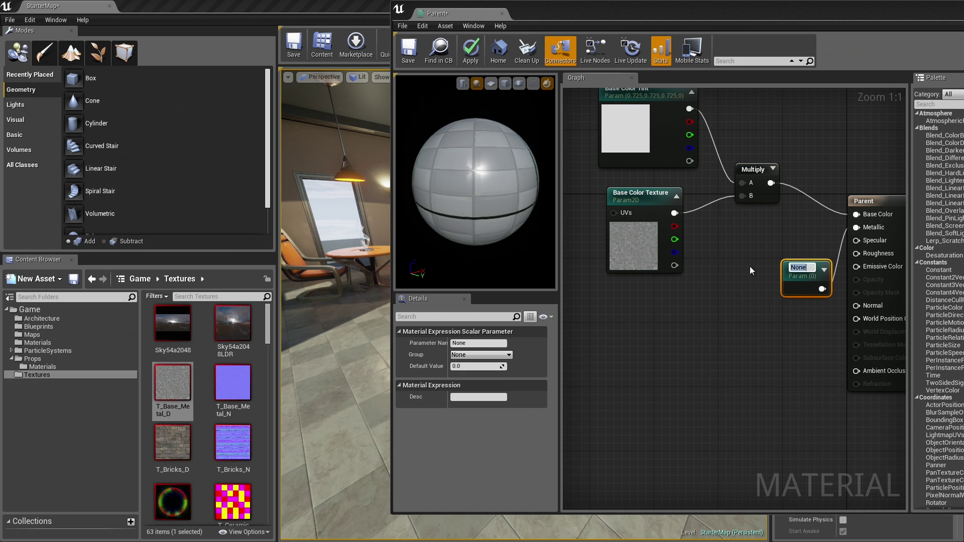
{"action": "type", "text": "Metallic"}
{"action": "key", "text": "Return"}
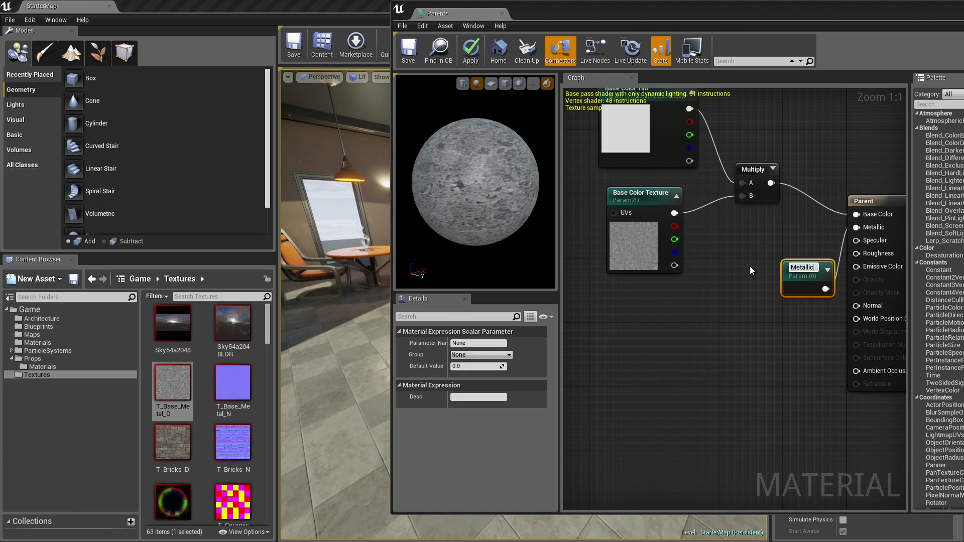
{"action": "left_click_drag", "start_coordinate": [799, 267], "coordinate": [735, 253]}
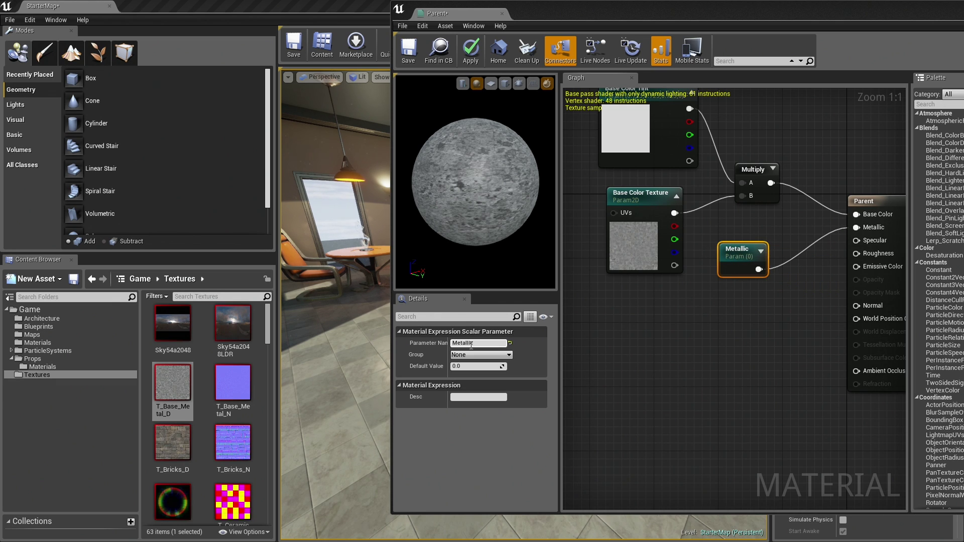
- Rename the scalar parameter to 'Metallic Z' and check the preview sphere
{"action": "left_click", "coordinate": [490, 343]}
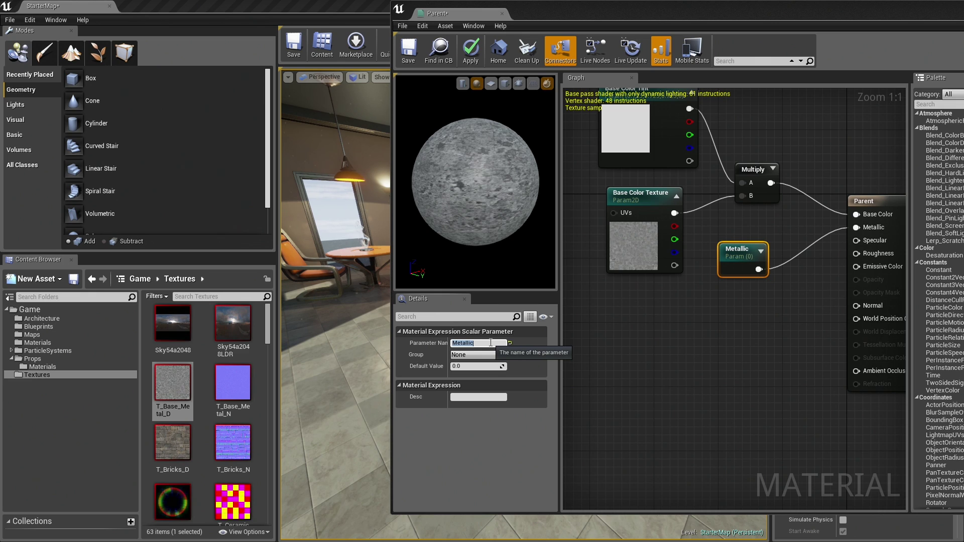
{"action": "left_click", "coordinate": [490, 343]}
{"action": "key", "text": "Return"}
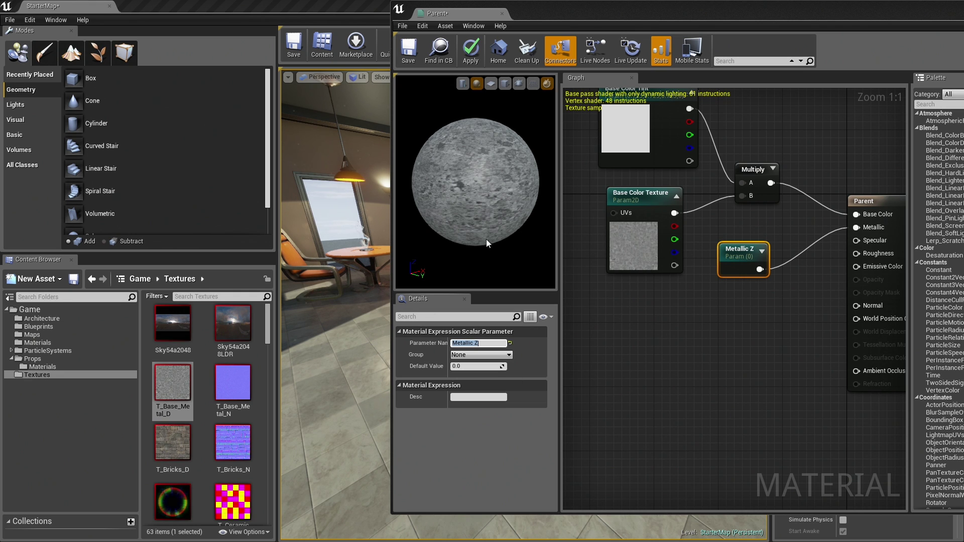
{"action": "left_click_drag", "start_coordinate": [486, 239], "coordinate": [432, 226]}
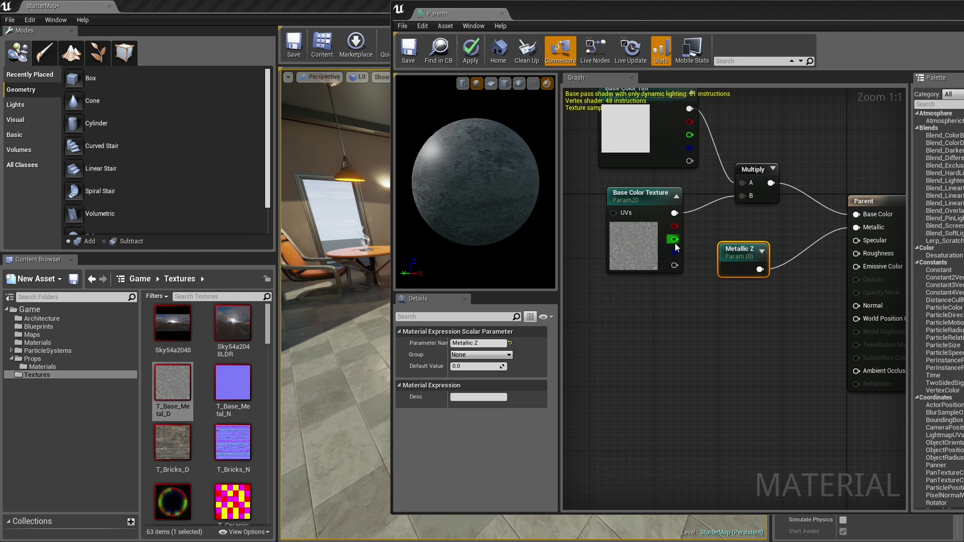
{"action": "left_click_drag", "start_coordinate": [740, 250], "coordinate": [749, 234]}
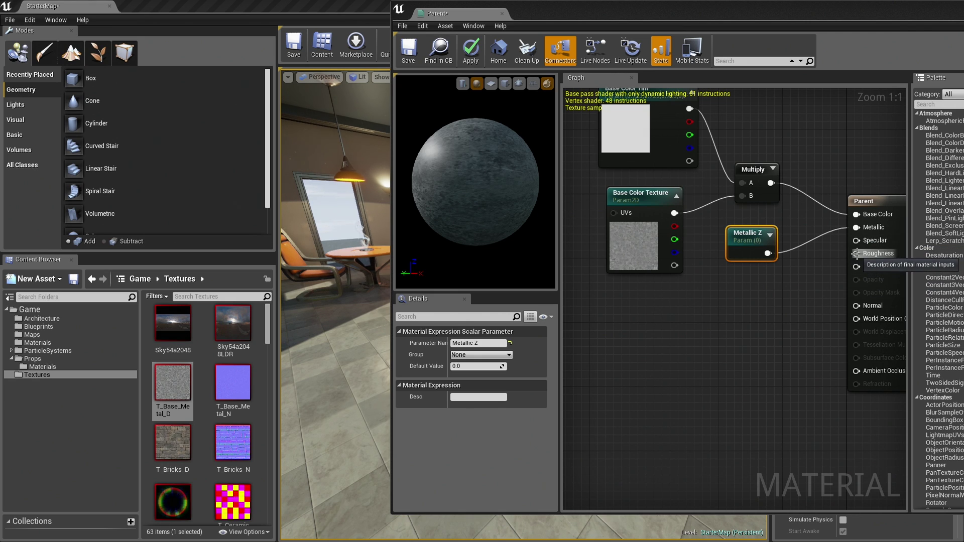
- Create a scalar parameter 'MyRoughness' feeding the Roughness input
{"action": "left_click_drag", "start_coordinate": [855, 253], "coordinate": [731, 314]}
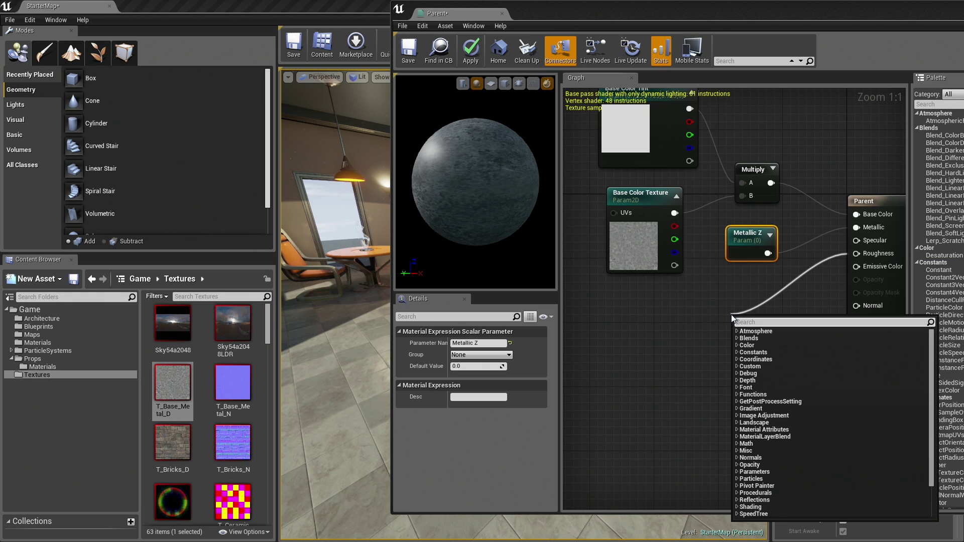
{"action": "type", "text": "scalar"}
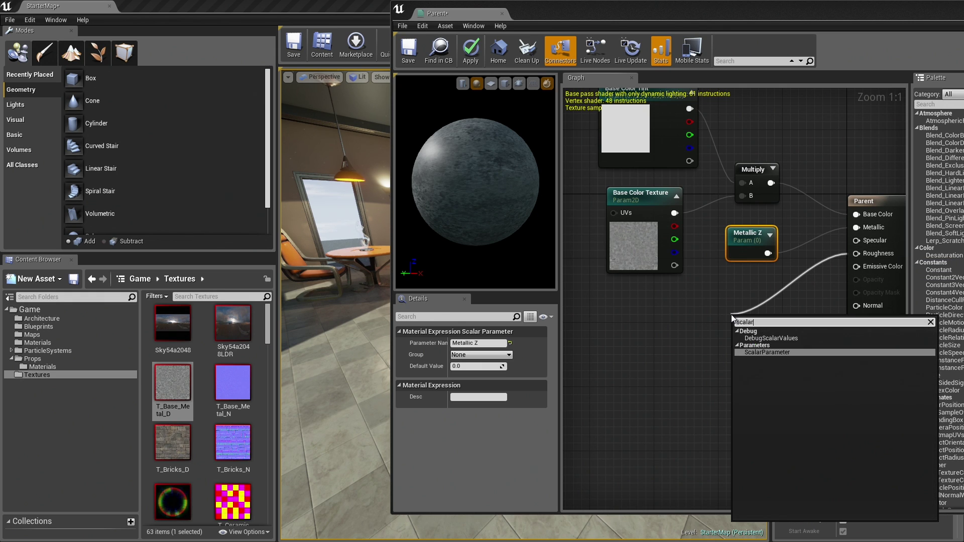
{"action": "key", "text": "Return"}
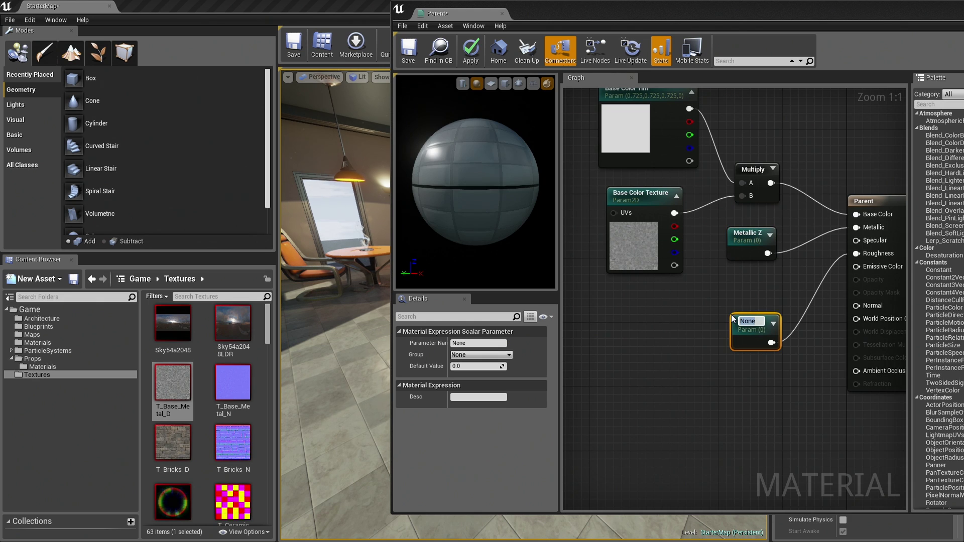
{"action": "type", "text": "MyRoughness"}
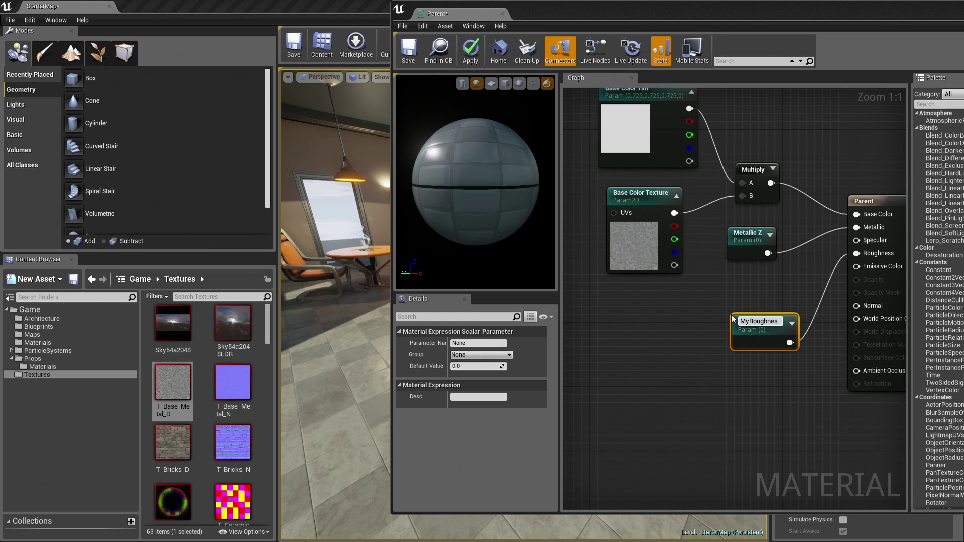
{"action": "key", "text": "Return"}
- Rename MyRoughness to 'Custom Roughness' in the Details panel
{"action": "left_click", "coordinate": [745, 233]}
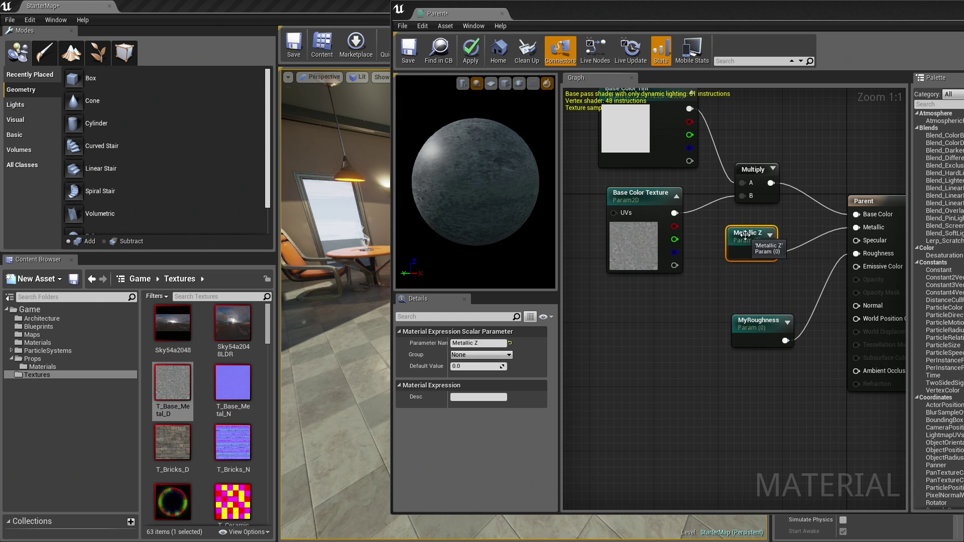
{"action": "left_click_drag", "start_coordinate": [746, 329], "coordinate": [749, 330]}
{"action": "left_click", "coordinate": [454, 343]}
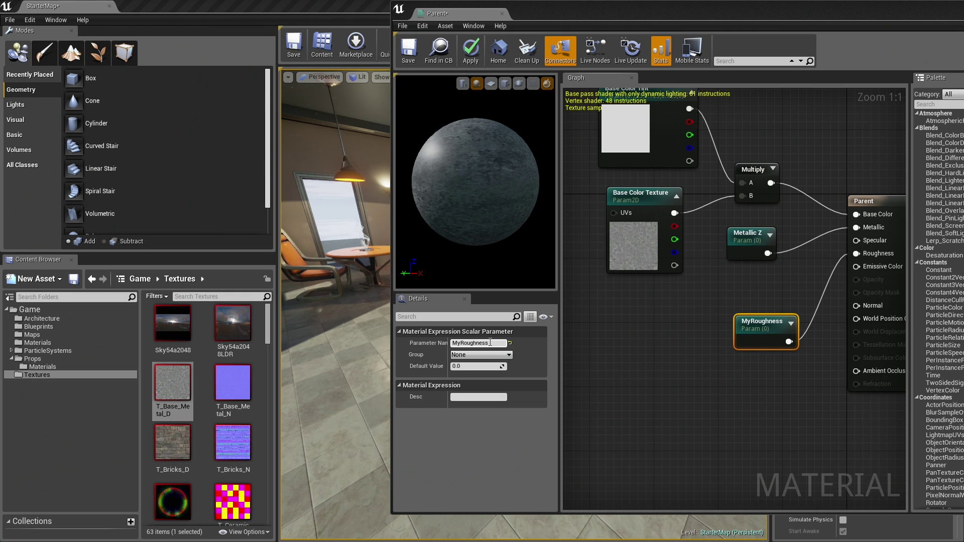
{"action": "type", "text": "Custom r"}
{"action": "key", "text": "BackSpace"}
{"action": "type", "text": "Roughness"}
{"action": "key", "text": "Return"}
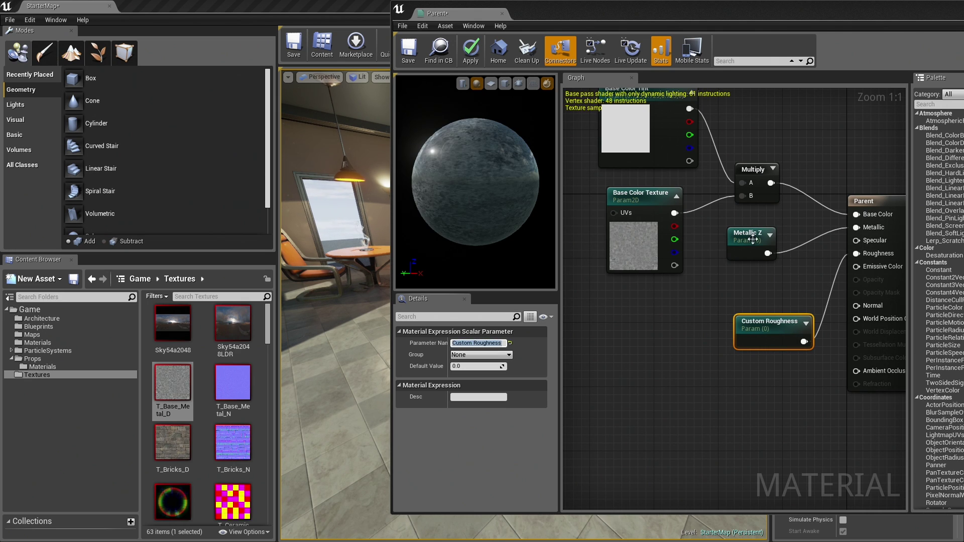
- Rename Metallic Z to 'Custom Metallic' and move the Custom Roughness node up-left
{"action": "left_click", "coordinate": [751, 246]}
{"action": "left_click", "coordinate": [478, 343]}
{"action": "type", "text": "Cu"}
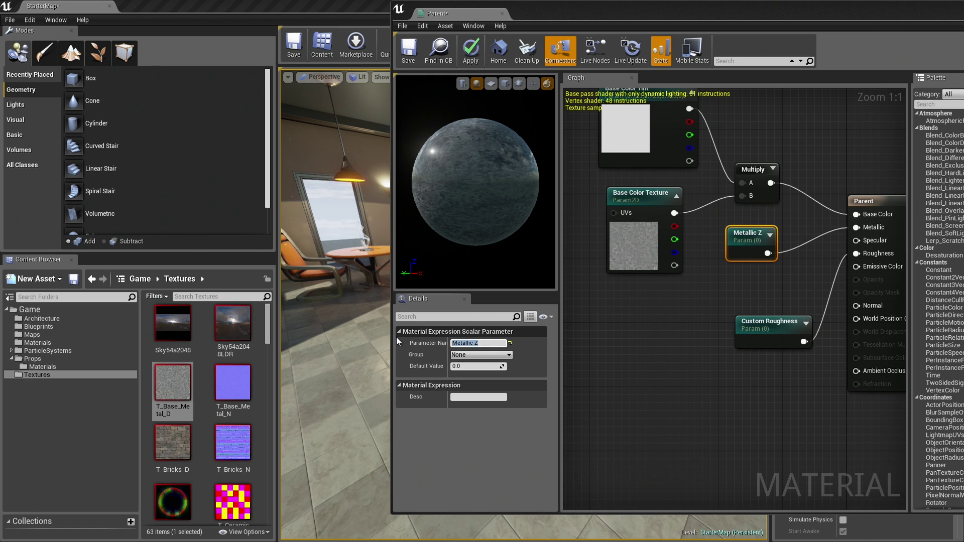
{"action": "type", "text": "ston Rougn"}
{"action": "key", "text": "BackSpace"}
{"action": "key", "text": "BackSpace"}
{"action": "key", "text": "BackSpace"}
{"action": "key", "text": "BackSpace"}
{"action": "type", "text": "Metallic"}
{"action": "key", "text": "Return"}
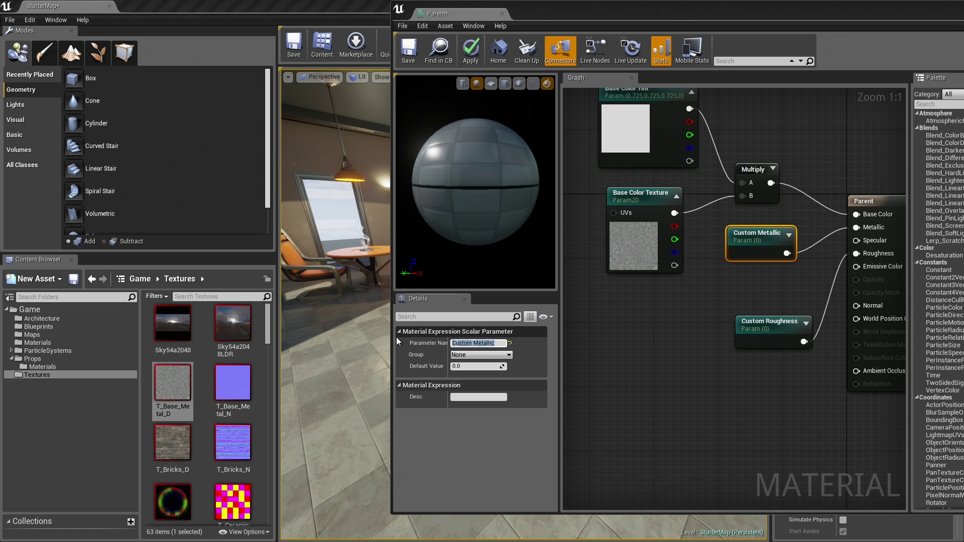
{"action": "left_click_drag", "start_coordinate": [785, 326], "coordinate": [767, 294]}
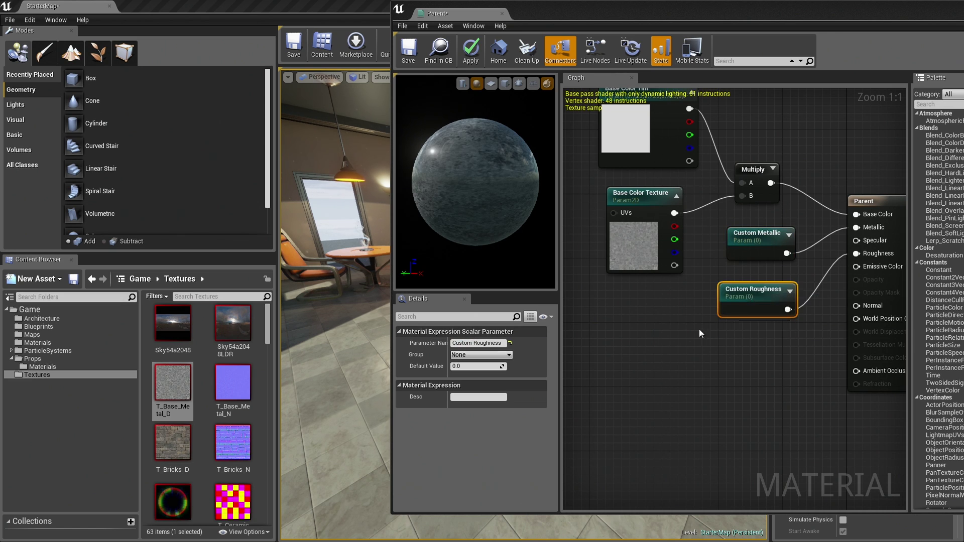
- Add a TextureSampleParameter2D named 'Normal Texture' holding T_Base_Metal_N
{"action": "left_click", "coordinate": [234, 382]}
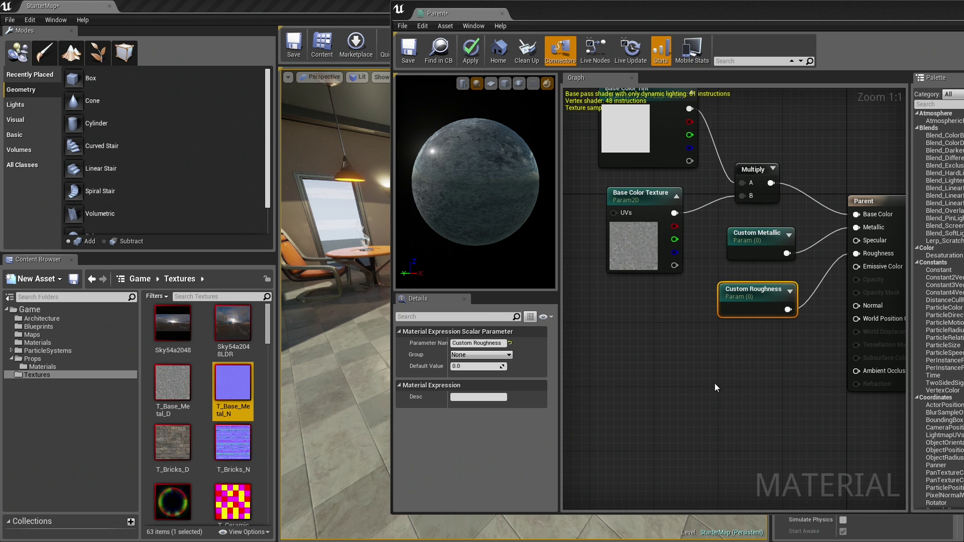
{"action": "right_click", "coordinate": [658, 366]}
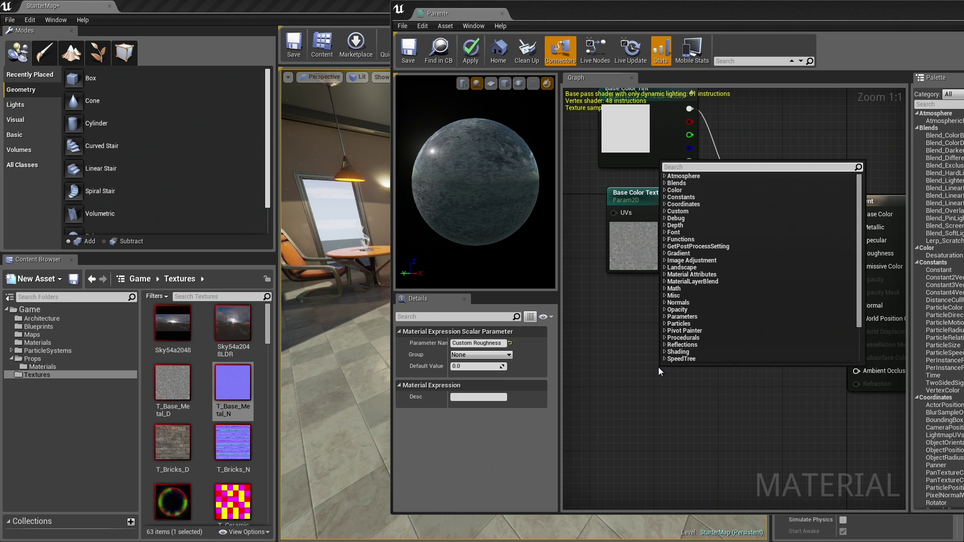
{"action": "type", "text": "param"}
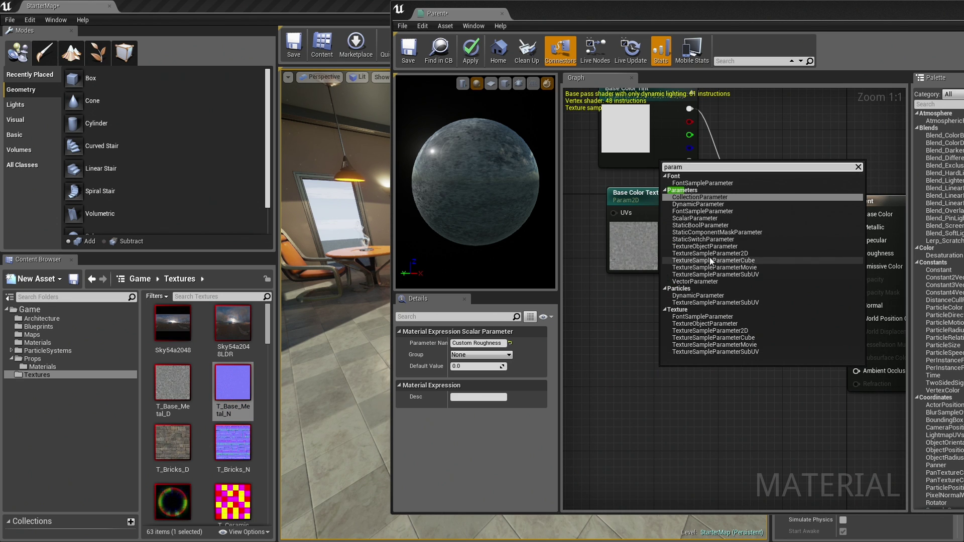
{"action": "left_click", "coordinate": [710, 254]}
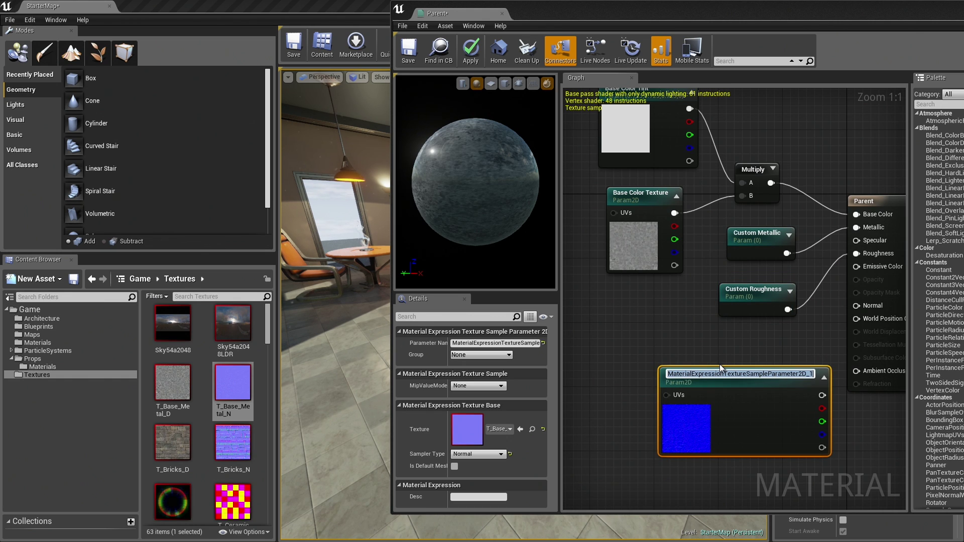
{"action": "type", "text": "Normal"}
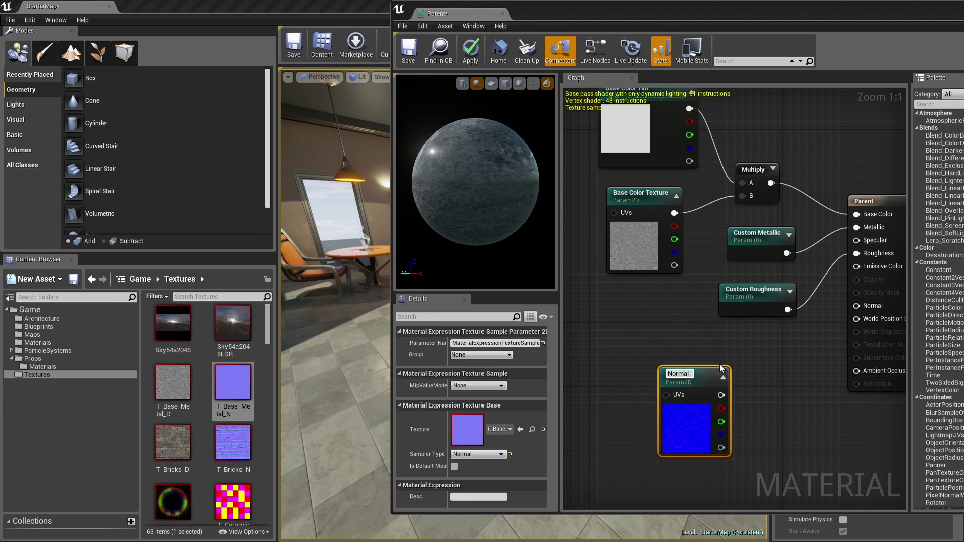
{"action": "type", "text": " Texture"}
{"action": "key", "text": "Return"}
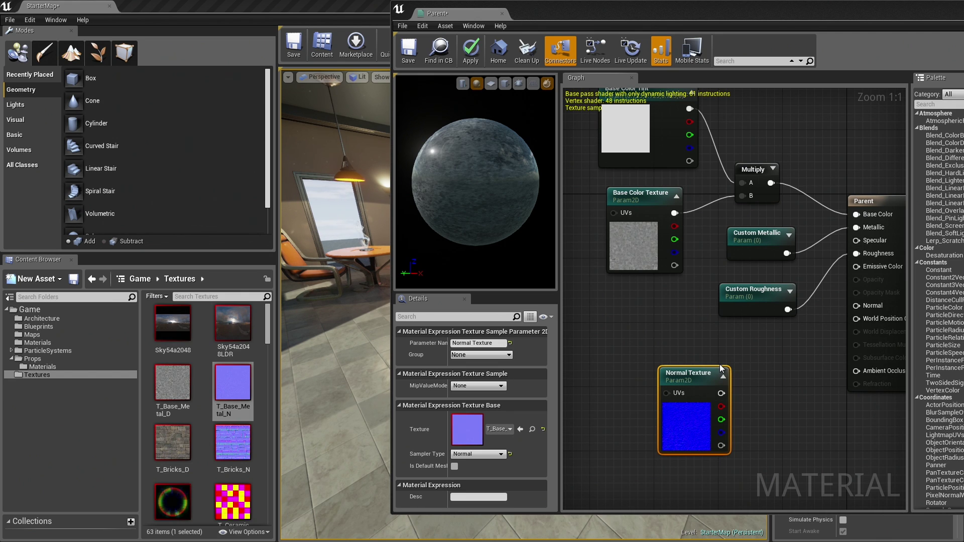
- Connect Normal Texture to the Normal input and maximize the material editor
{"action": "left_click_drag", "start_coordinate": [720, 369], "coordinate": [859, 306]}
{"action": "right_click_drag", "start_coordinate": [720, 385], "coordinate": [715, 441]}
{"action": "left_click_drag", "start_coordinate": [836, 16], "coordinate": [649, 14]}
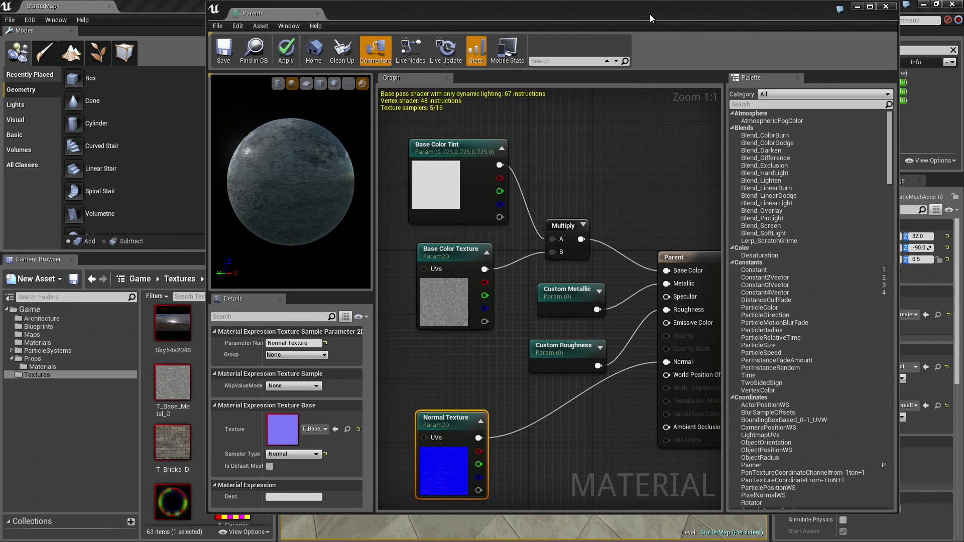
{"action": "double_click", "coordinate": [656, 10]}
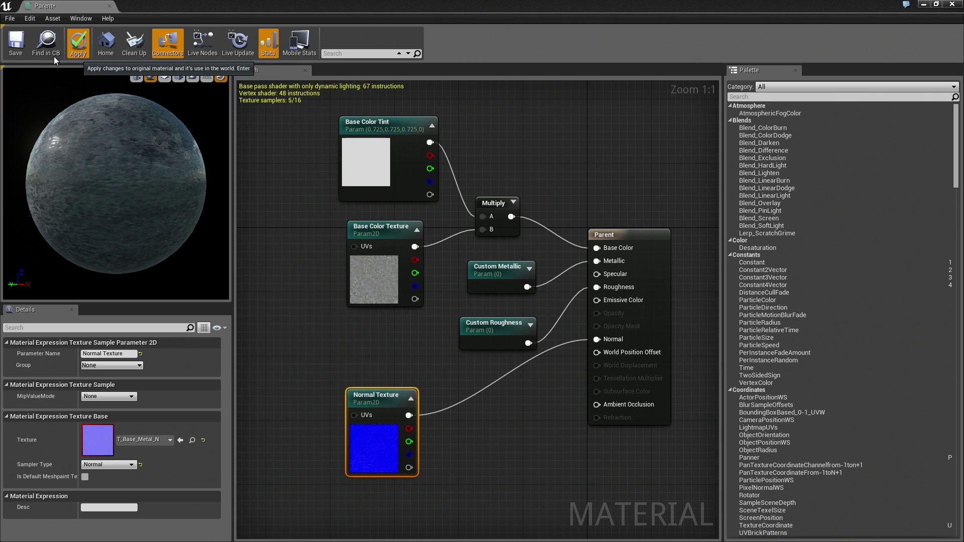
- Apply the Parent material edits and close its editor to return to the StarterMap level
{"action": "left_click", "coordinate": [78, 43]}
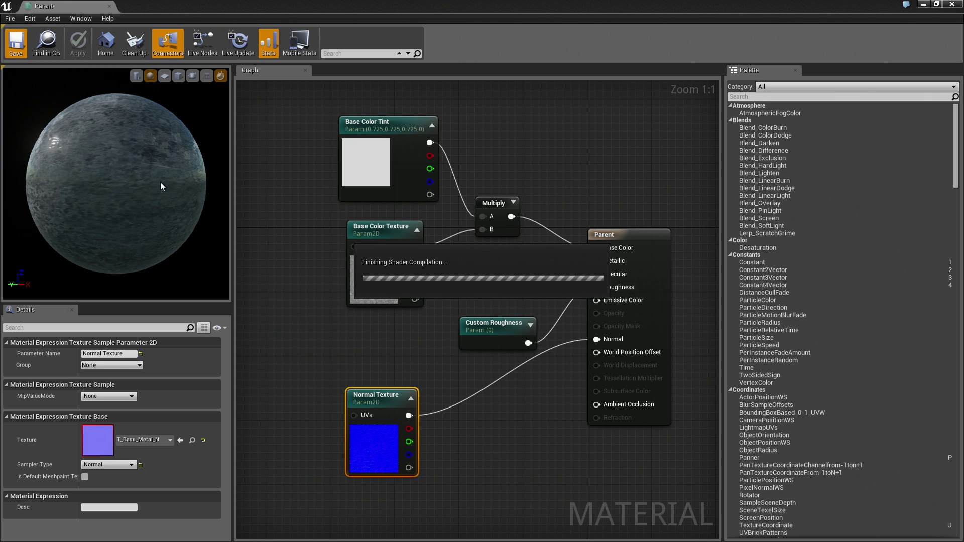
{"action": "left_click", "coordinate": [950, 5]}
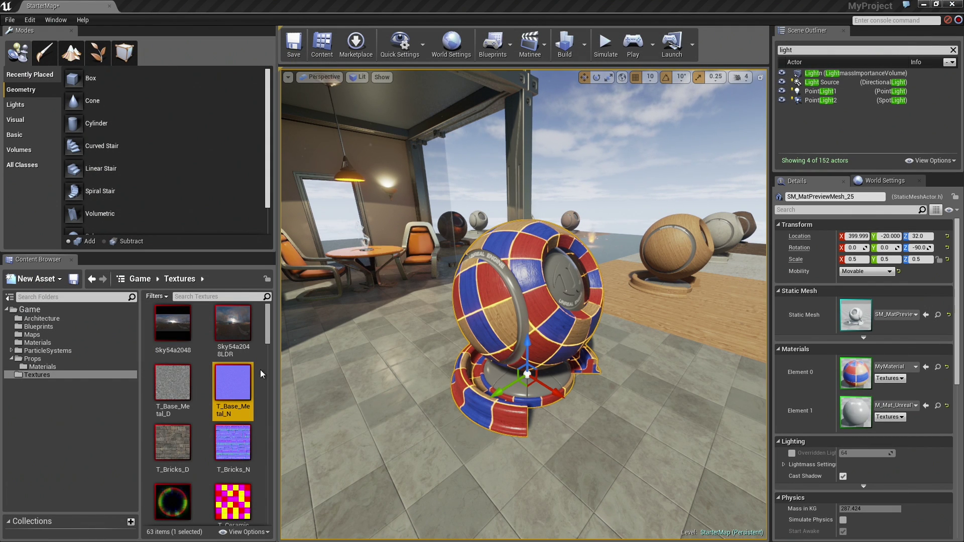
- In the Materials folder, create a material instance of the Parent material
{"action": "left_click_drag", "start_coordinate": [267, 325], "coordinate": [268, 387]}
{"action": "left_click", "coordinate": [45, 343]}
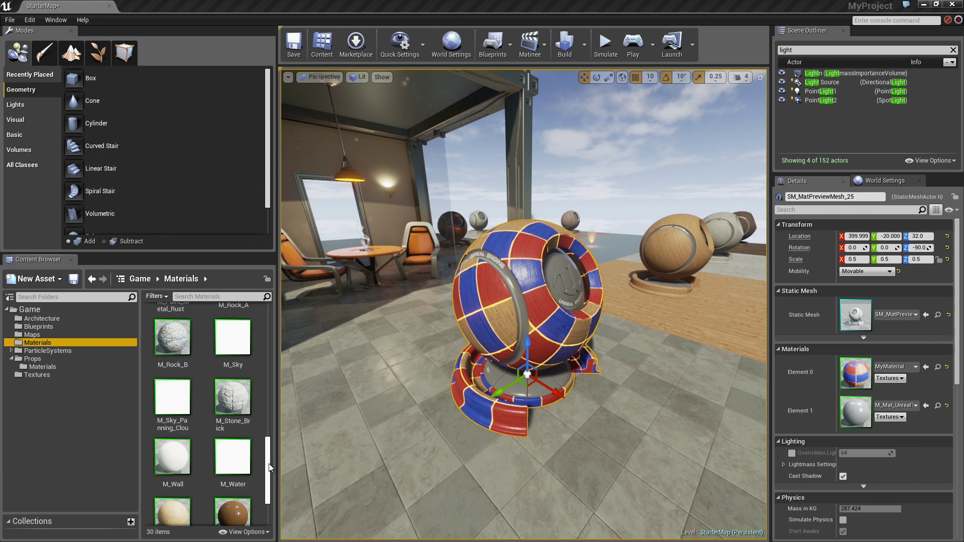
{"action": "left_click_drag", "start_coordinate": [268, 467], "coordinate": [268, 488]}
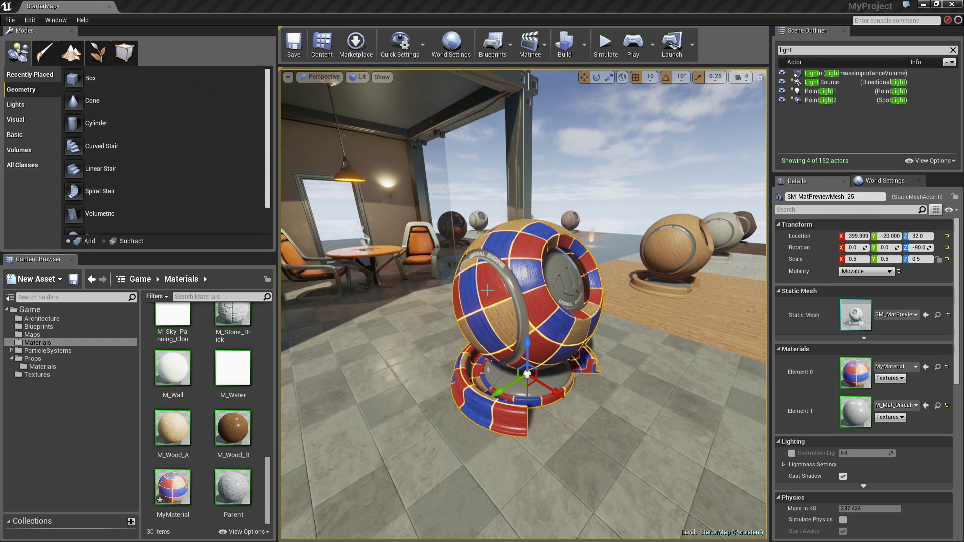
{"action": "right_click", "coordinate": [240, 495]}
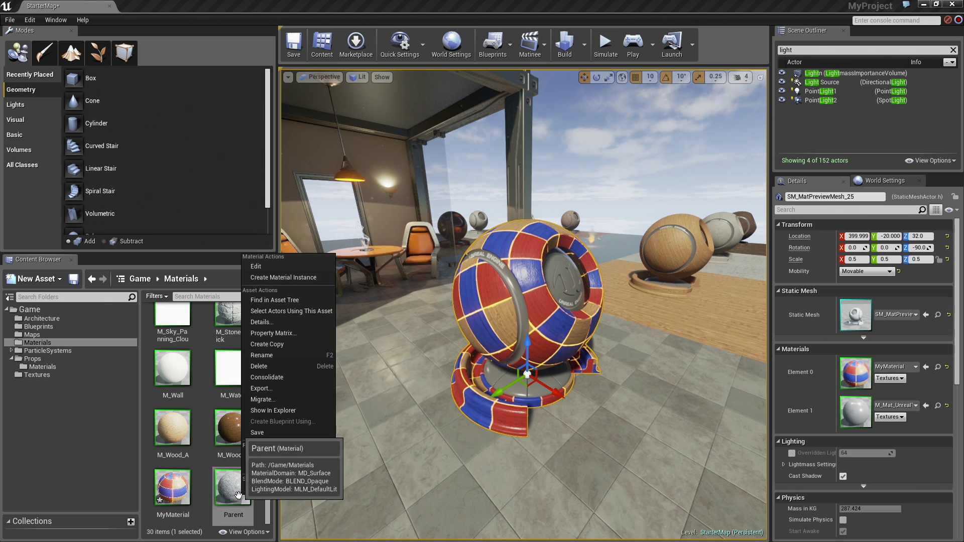
{"action": "left_click", "coordinate": [275, 276]}
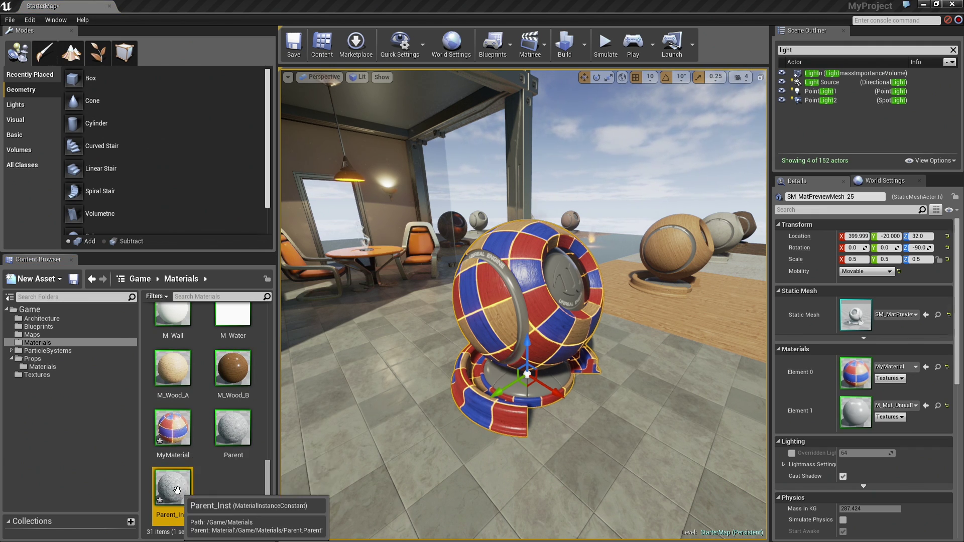
- Rename the new Parent_Inst asset to 'Instance'
{"action": "right_click", "coordinate": [176, 502]}
{"action": "left_click", "coordinate": [155, 522]}
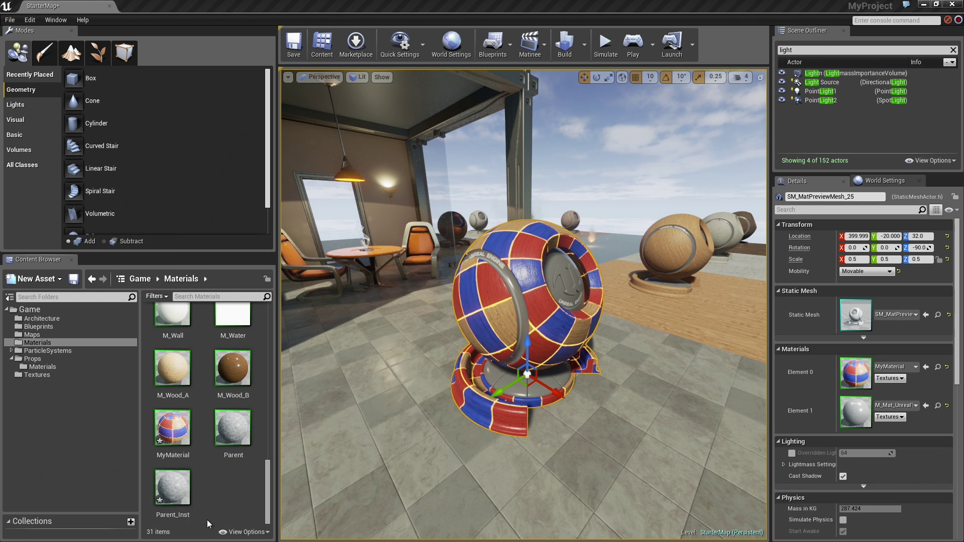
{"action": "right_click", "coordinate": [175, 489]}
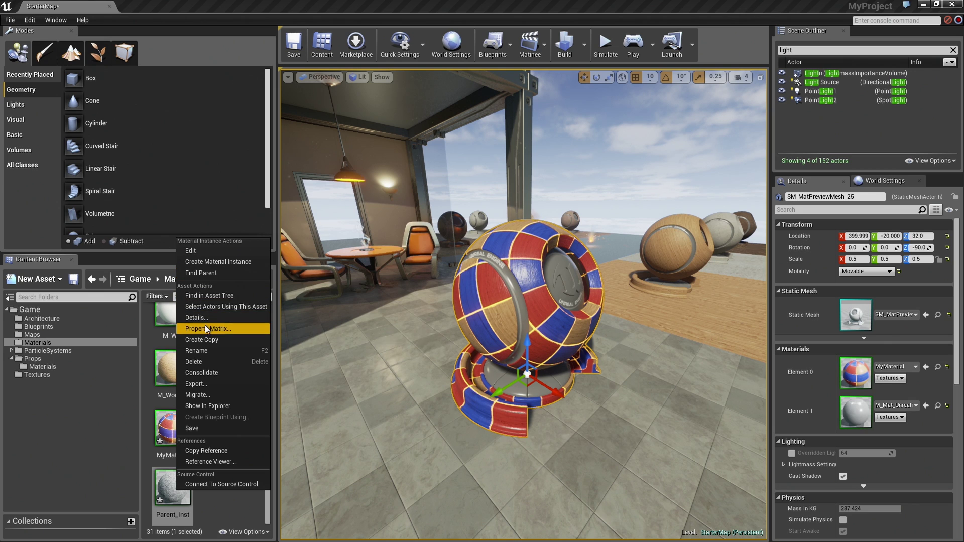
{"action": "left_click", "coordinate": [203, 351]}
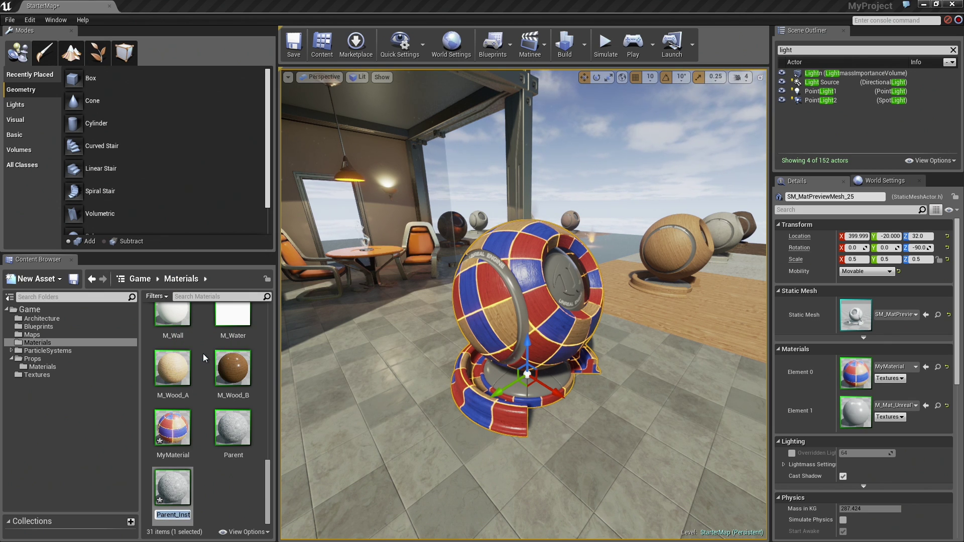
{"action": "type", "text": "Instance_1"}
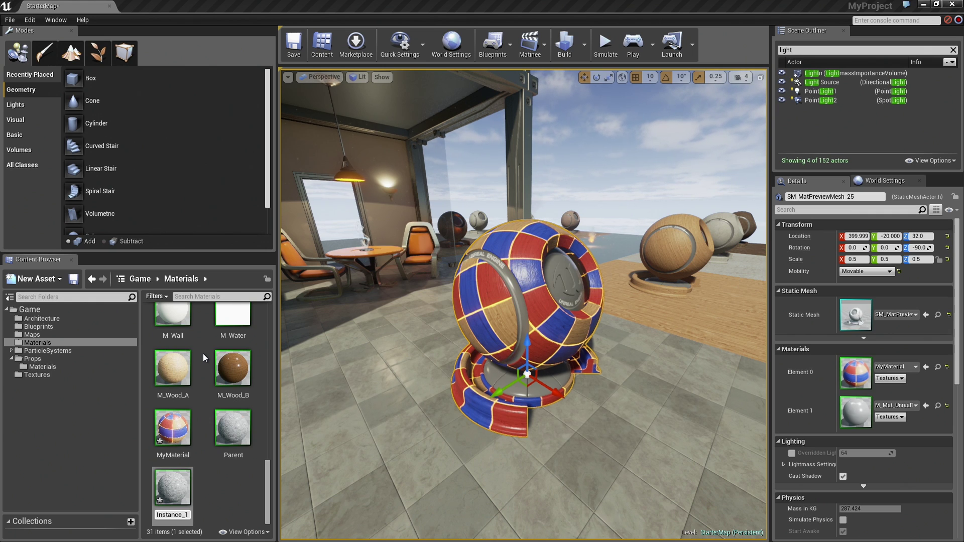
{"action": "key", "text": "Return"}
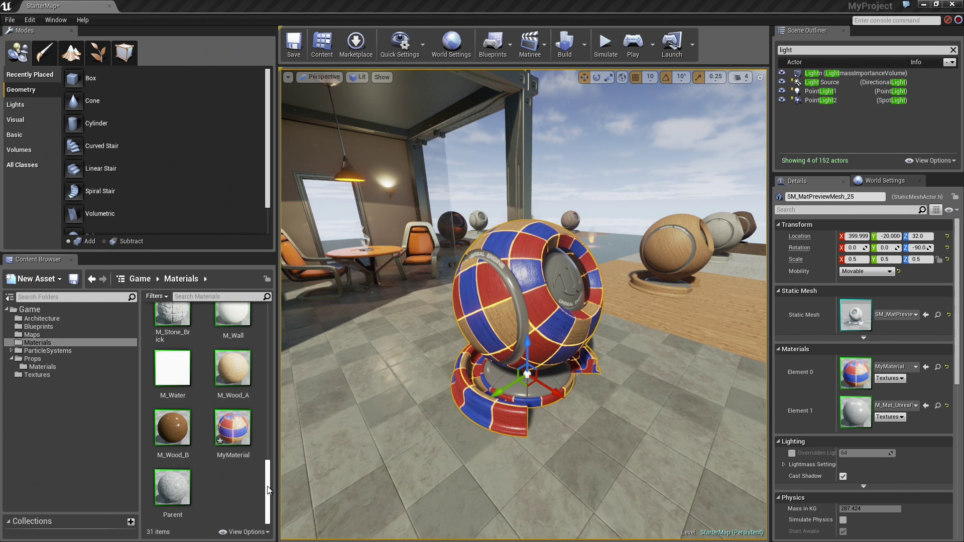
- Drop Instance_1 onto the preview sphere's Element 0 and orbit in close to inspect it
{"action": "left_click_drag", "start_coordinate": [269, 491], "coordinate": [279, 309]}
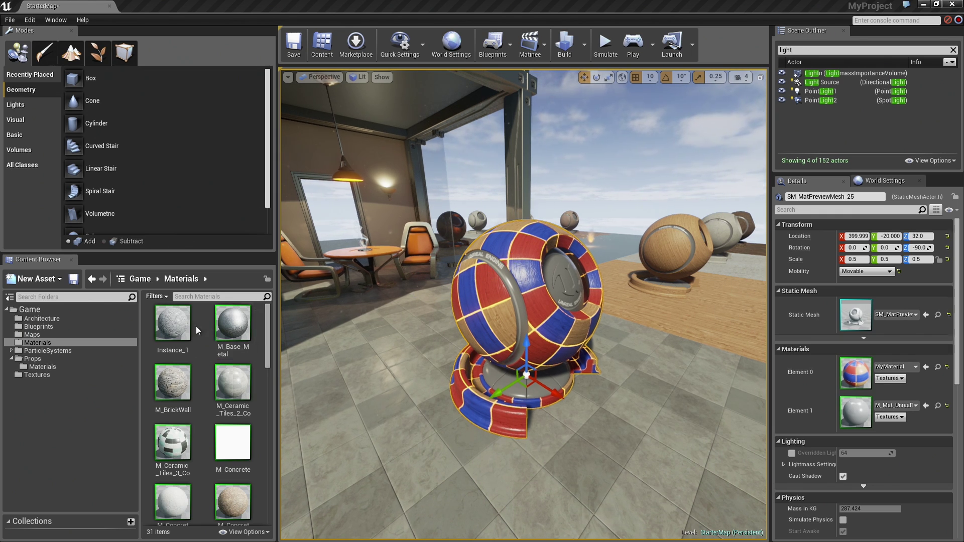
{"action": "left_click_drag", "start_coordinate": [172, 326], "coordinate": [849, 380]}
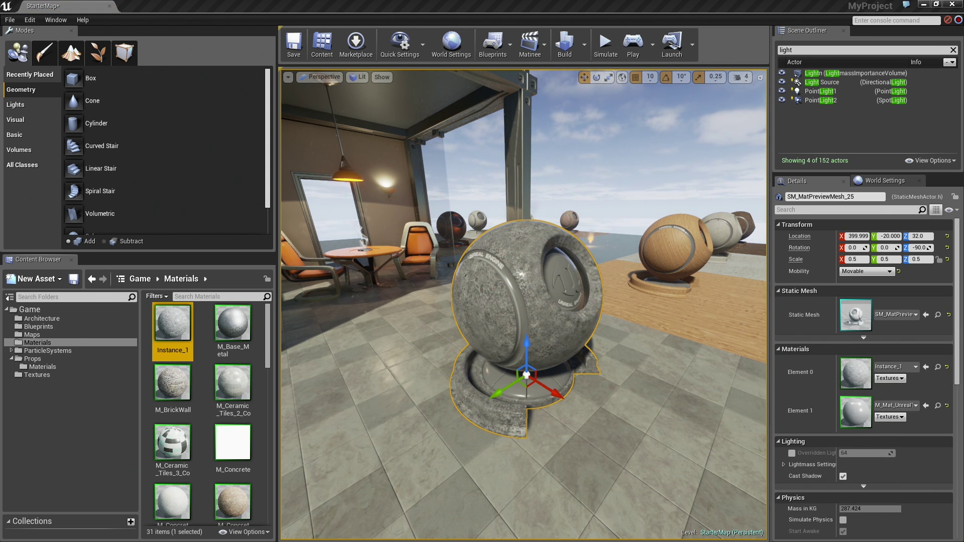
{"action": "left_click", "coordinate": [573, 324]}
{"action": "left_click_drag", "start_coordinate": [573, 323], "coordinate": [516, 308], "text": "alt"}
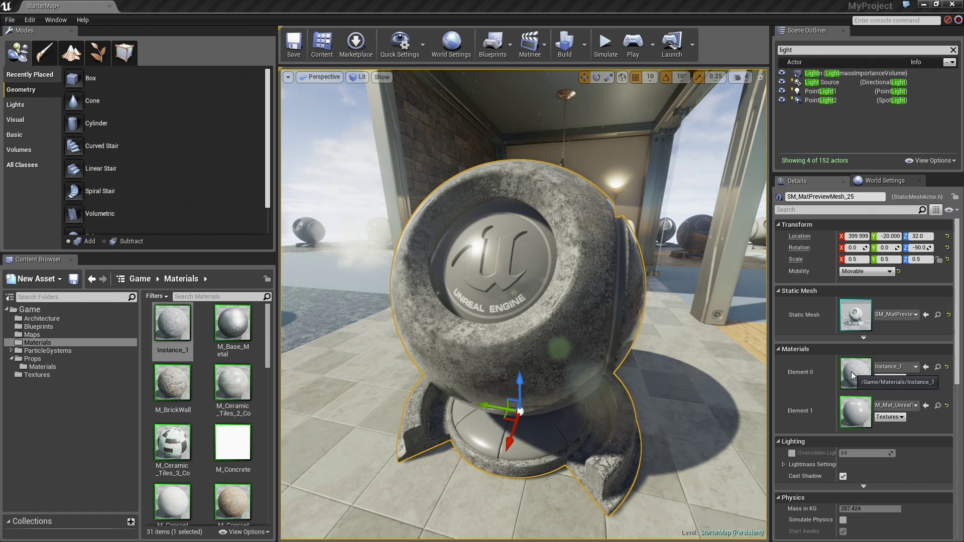
- Open Instance_1 in the material instance editor and rotate its preview sphere
{"action": "double_click", "coordinate": [852, 376]}
{"action": "left_click_drag", "start_coordinate": [851, 366], "coordinate": [803, 401]}
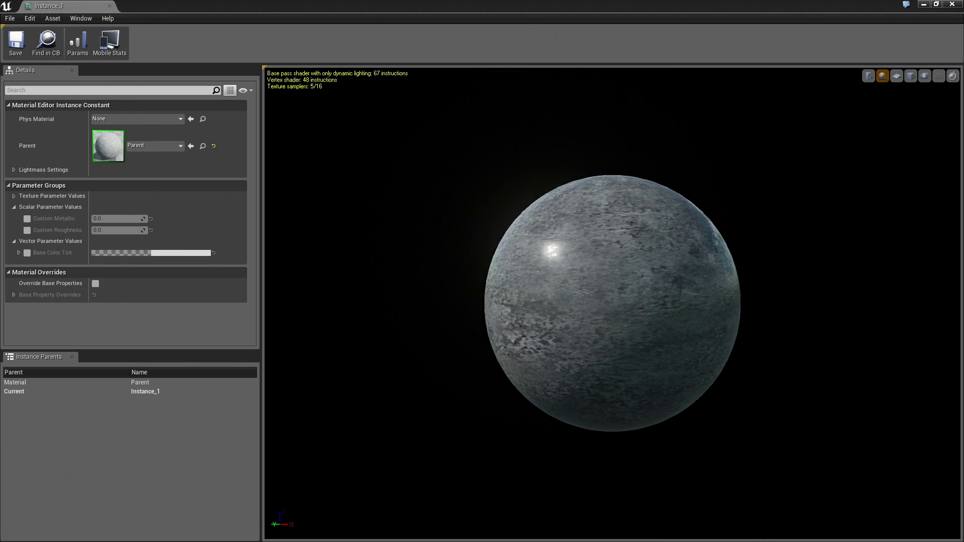
{"action": "left_click_drag", "start_coordinate": [516, 317], "coordinate": [525, 318]}
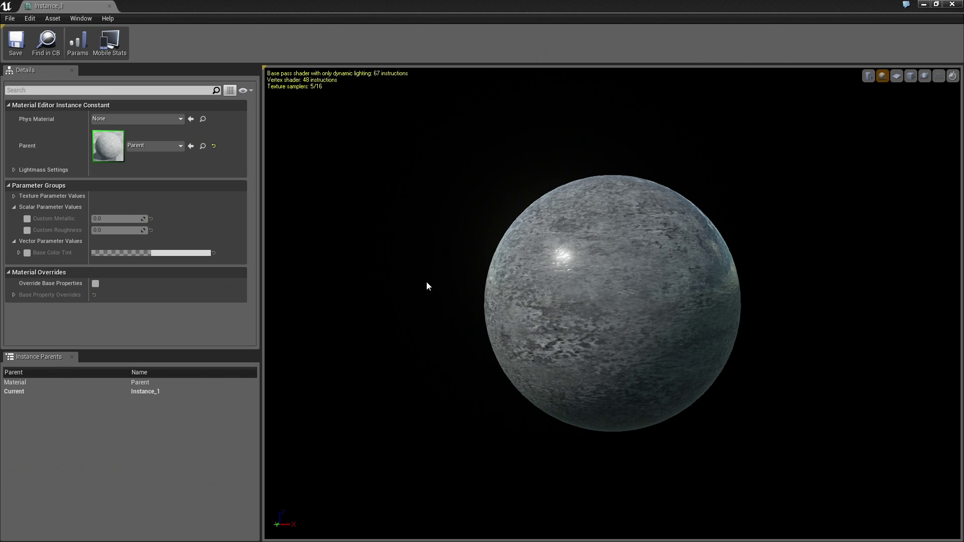
{"action": "mouse_move", "coordinate": [426, 286]}
{"action": "left_mouse_down"}
{"action": "mouse_move", "coordinate": [462, 294]}
{"action": "mouse_move", "coordinate": [412, 275]}
{"action": "left_mouse_up"}
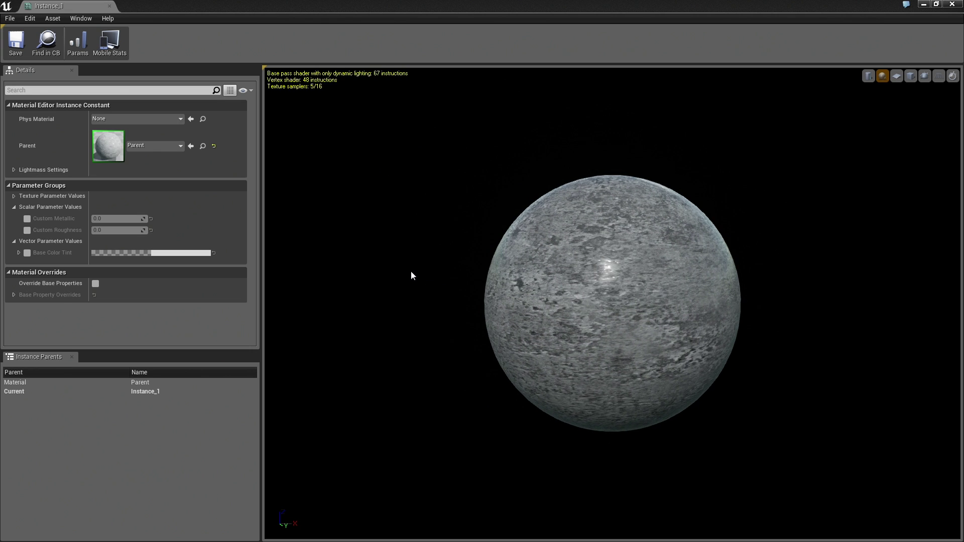
- Expand the Texture, Scalar and Vector Parameter Values groups with the editor full-screen
{"action": "left_click", "coordinate": [14, 207]}
{"action": "left_click", "coordinate": [14, 217]}
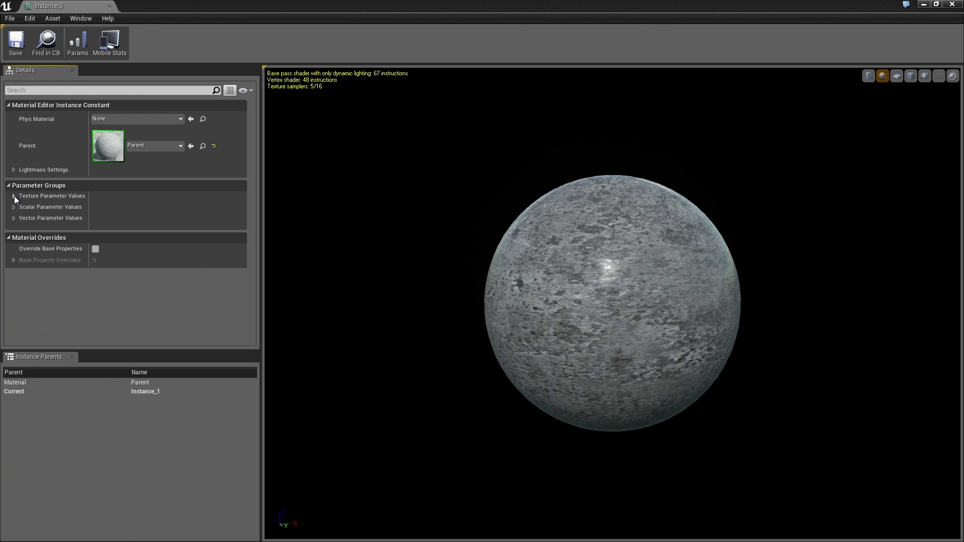
{"action": "left_click", "coordinate": [14, 195]}
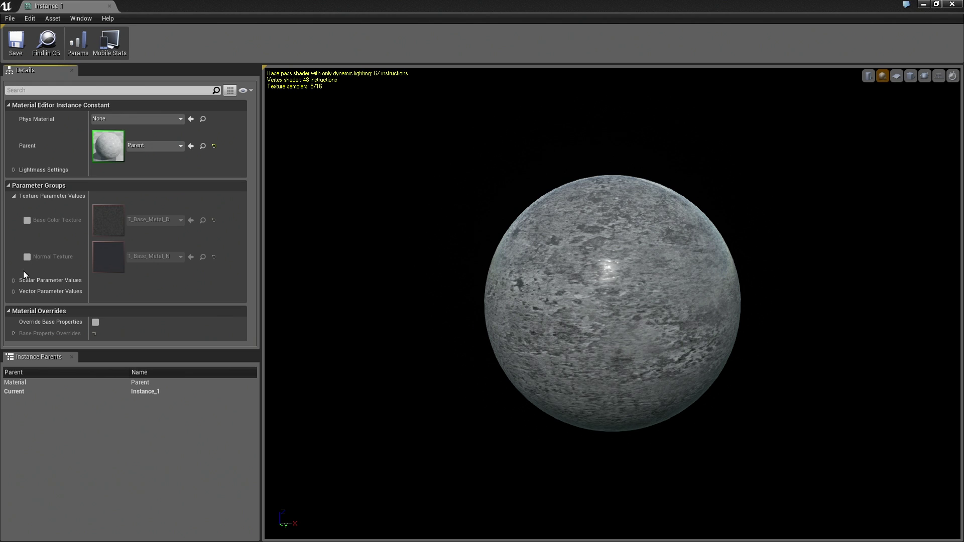
{"action": "left_click", "coordinate": [13, 281]}
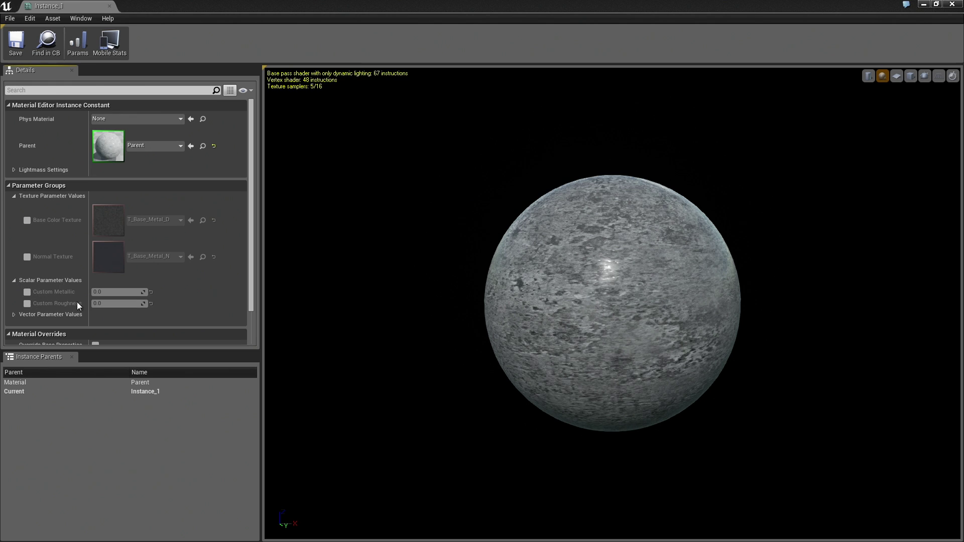
{"action": "left_click", "coordinate": [13, 314]}
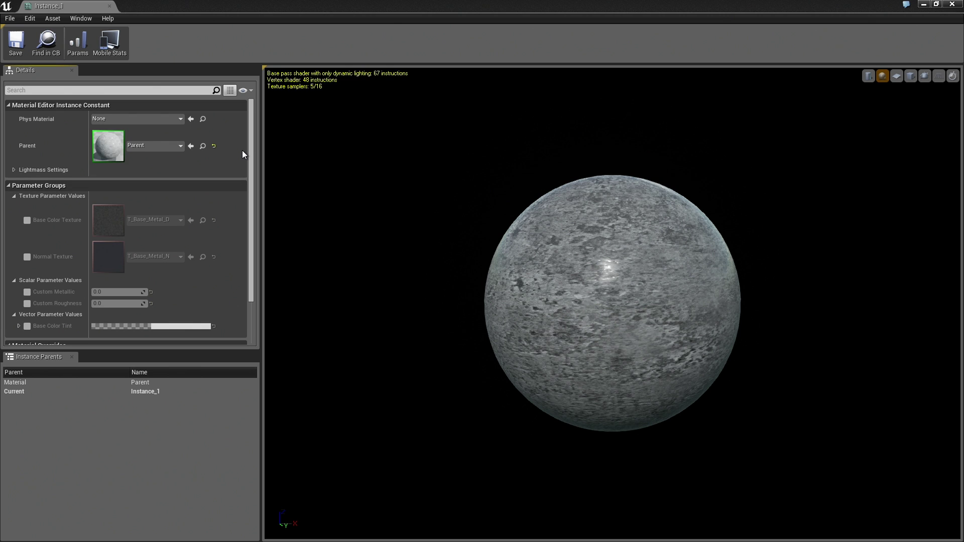
{"action": "double_click", "coordinate": [203, 7]}
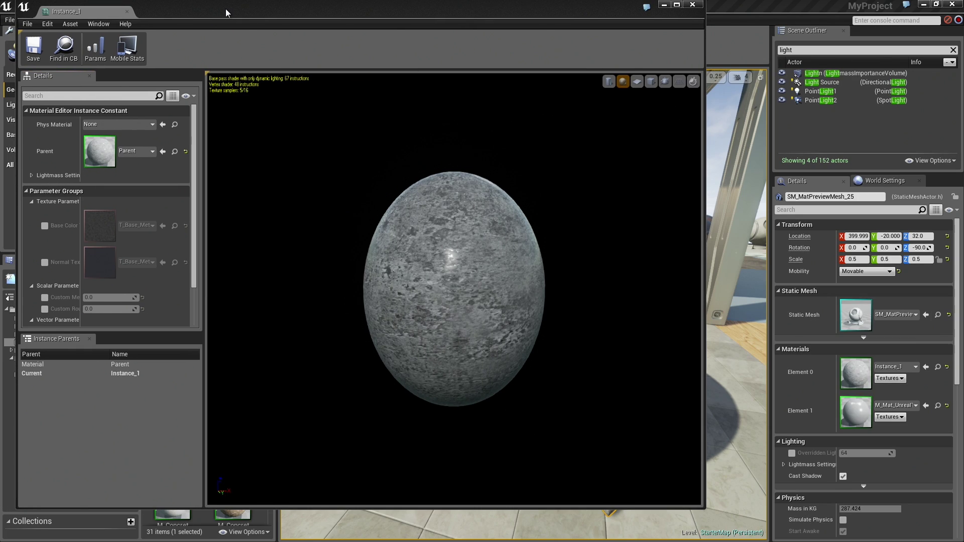
{"action": "double_click", "coordinate": [225, 8]}
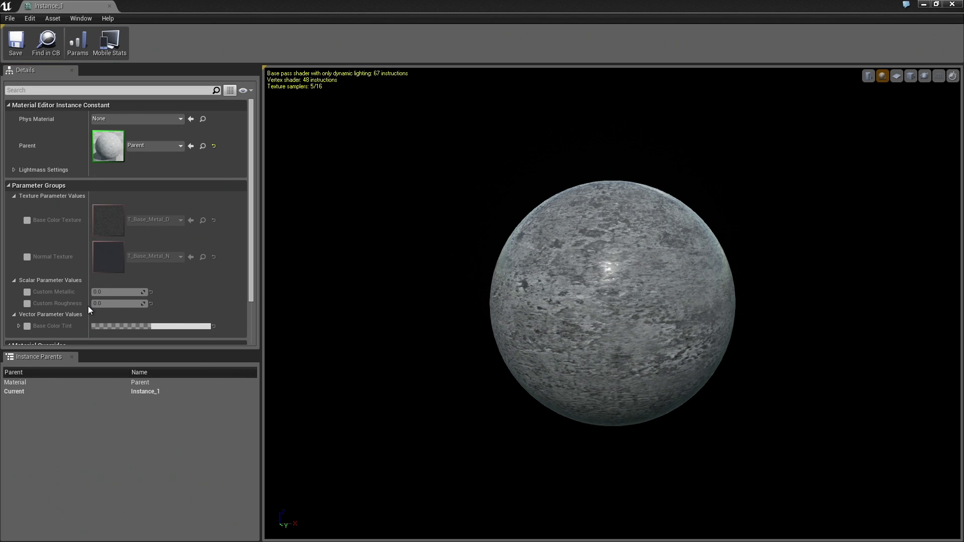
- Override Base Color Tint with an opaque copper orange (0.725, 0.319, 0.136)
{"action": "left_click", "coordinate": [28, 326]}
{"action": "left_click", "coordinate": [122, 327]}
{"action": "left_click_drag", "start_coordinate": [186, 384], "coordinate": [195, 439]}
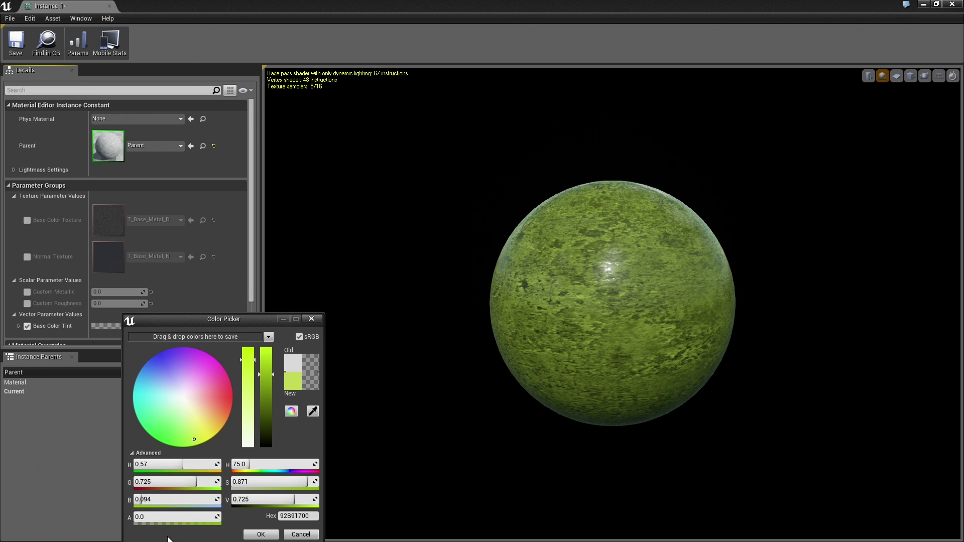
{"action": "left_click_drag", "start_coordinate": [150, 517], "coordinate": [161, 516]}
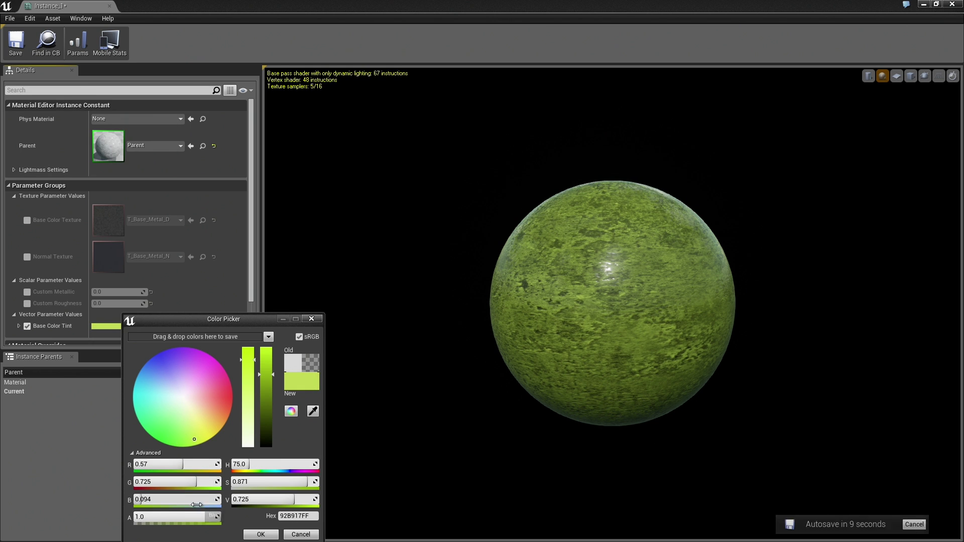
{"action": "left_click_drag", "start_coordinate": [185, 413], "coordinate": [221, 411]}
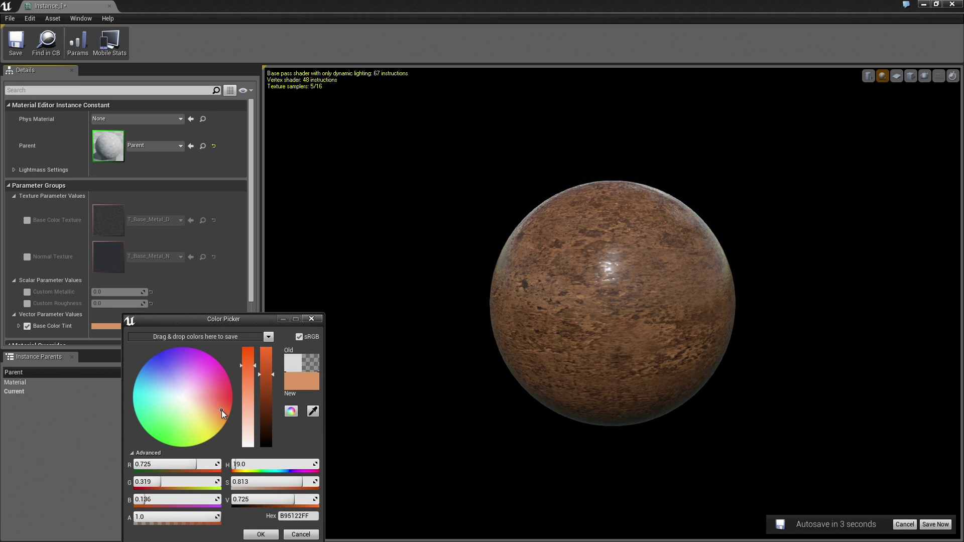
{"action": "left_click", "coordinate": [260, 534]}
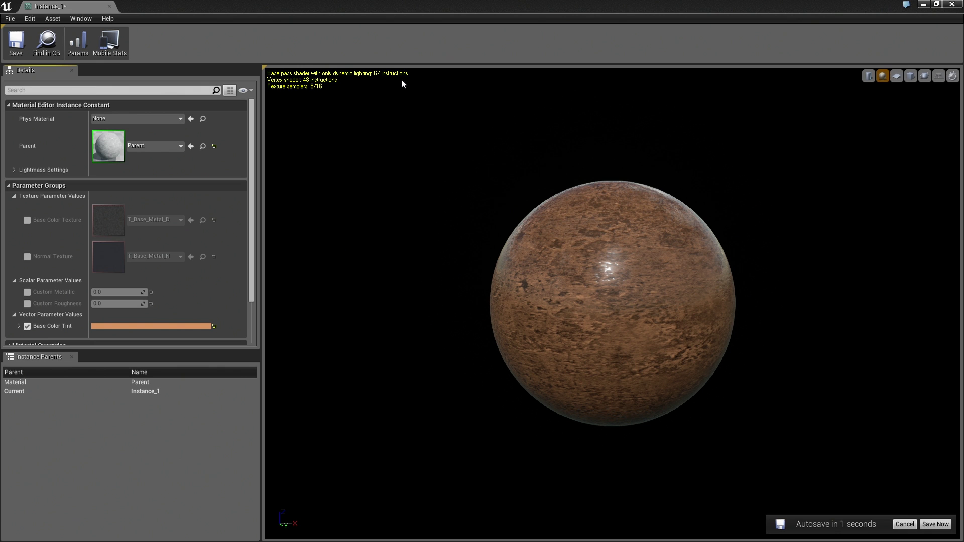
- Place the Instance_1 editor right of the level viewport with more room for parameters
{"action": "left_click_drag", "start_coordinate": [269, 10], "coordinate": [846, 32]}
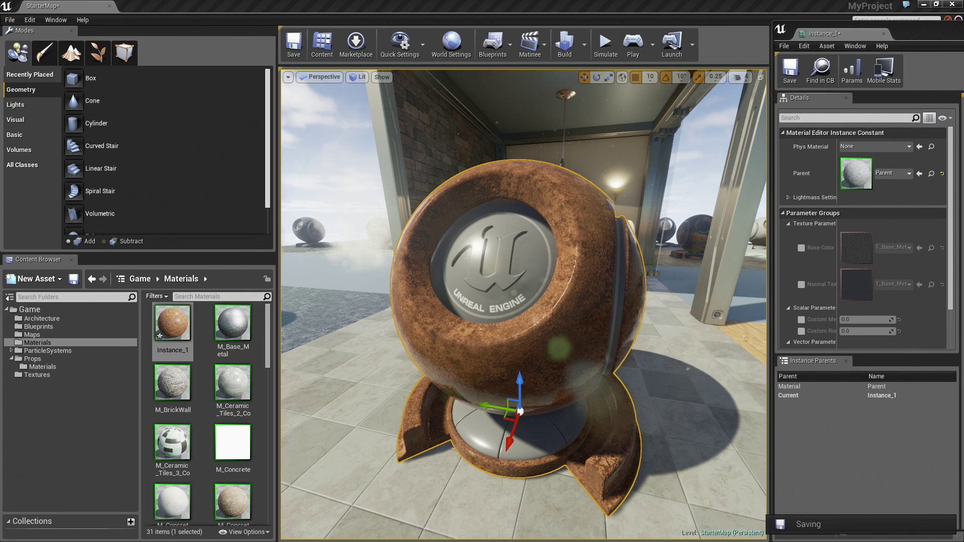
{"action": "scroll", "coordinate": [832, 270], "scroll_direction": "down", "scroll_amount": 2}
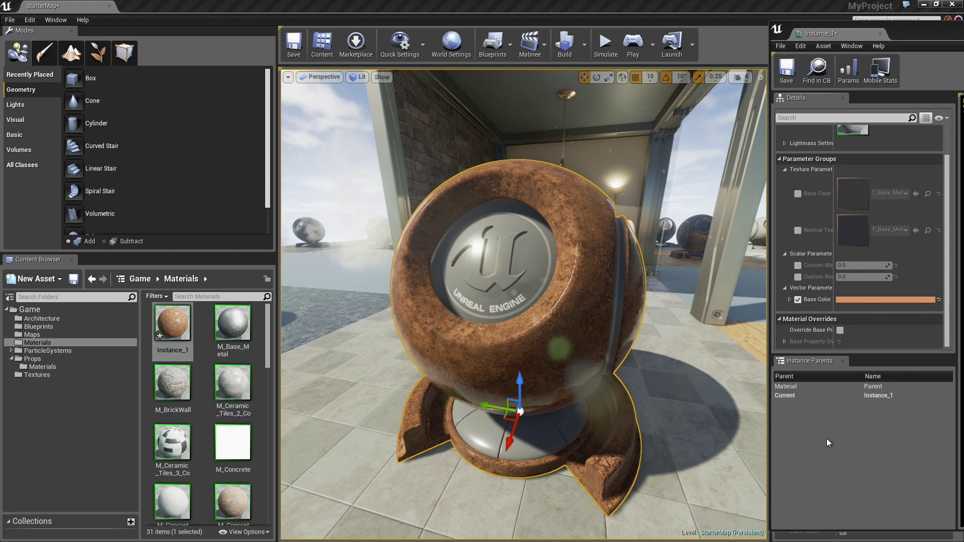
{"action": "left_click_drag", "start_coordinate": [817, 356], "coordinate": [833, 455]}
- Change Base Color Tint to periwinkle blue (0.34, 0.411, 0.725)
{"action": "left_click", "coordinate": [854, 354]}
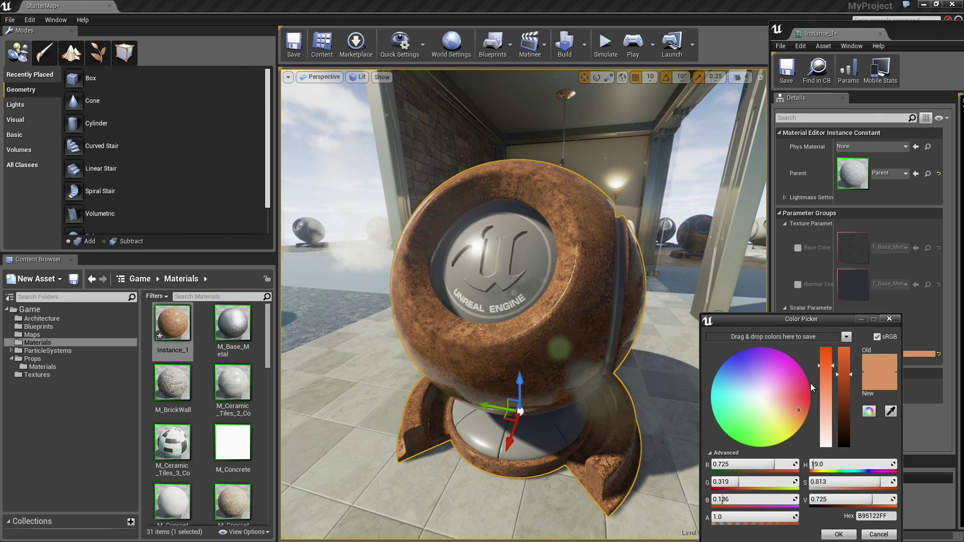
{"action": "left_click_drag", "start_coordinate": [796, 386], "coordinate": [736, 401]}
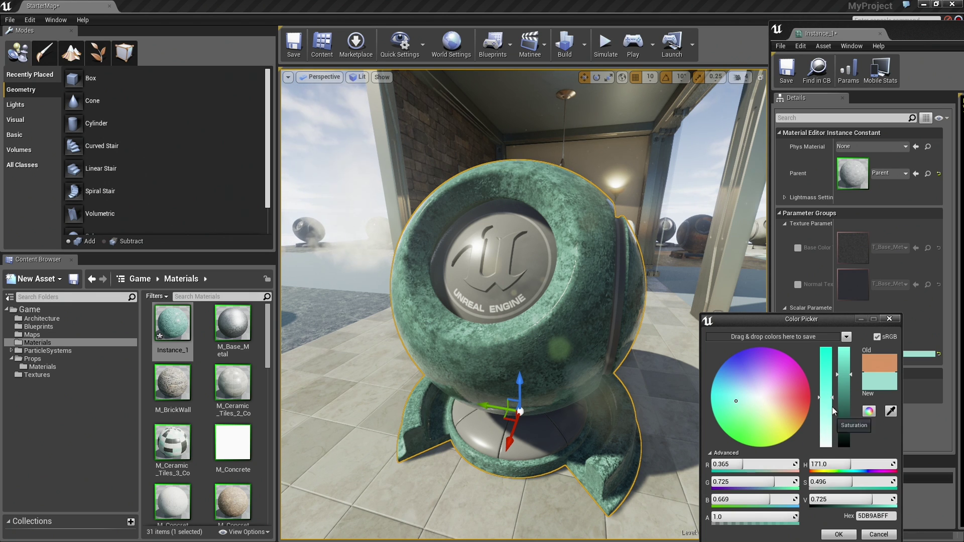
{"action": "left_click_drag", "start_coordinate": [729, 393], "coordinate": [742, 377]}
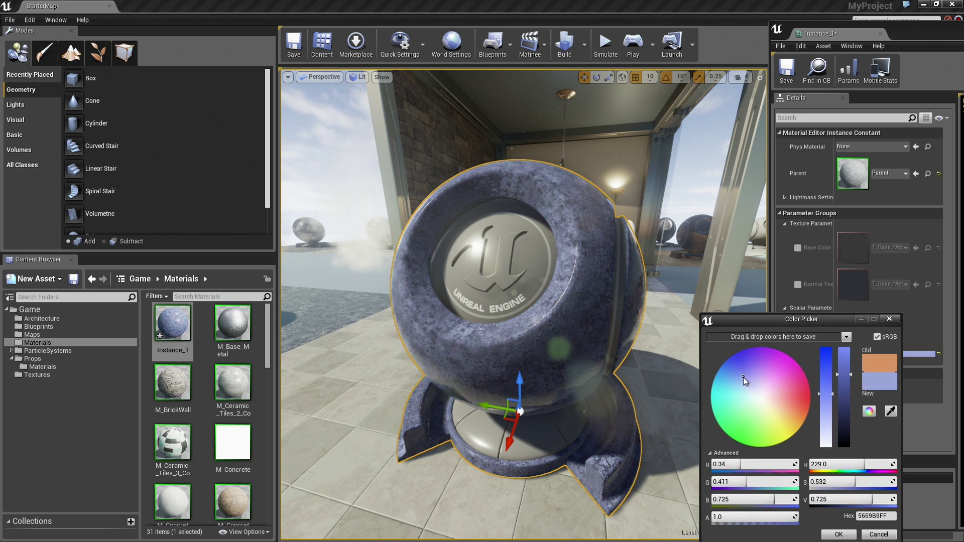
{"action": "left_click", "coordinate": [888, 319]}
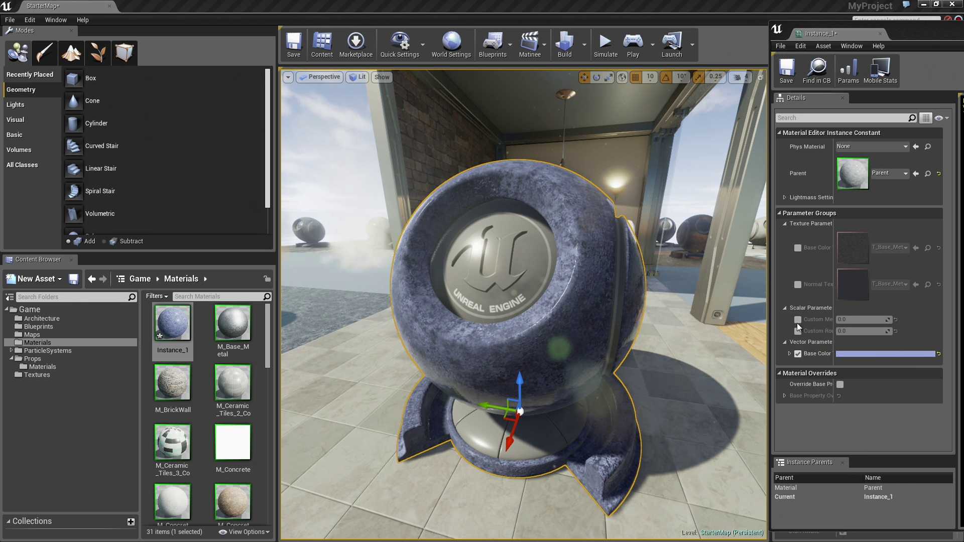
- Override Custom Metallic at 1.0 and Custom Roughness at 0.495575 on Instance_1
{"action": "left_click_drag", "start_coordinate": [836, 309], "coordinate": [867, 308]}
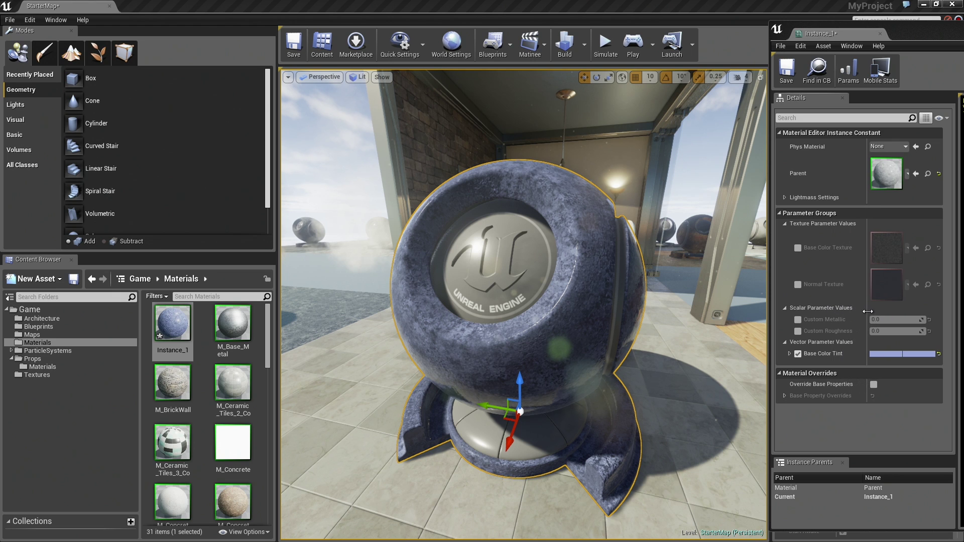
{"action": "left_click", "coordinate": [798, 320]}
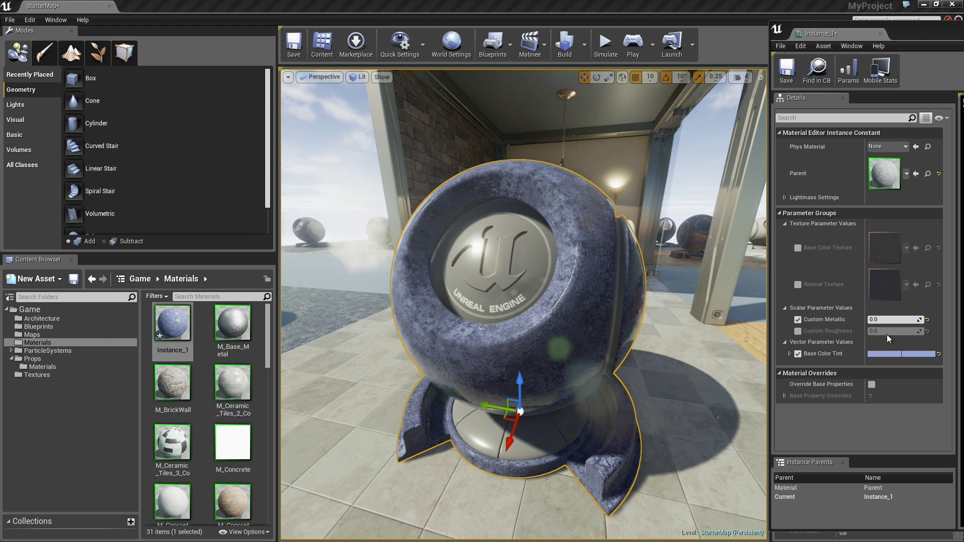
{"action": "left_click_drag", "start_coordinate": [917, 320], "coordinate": [926, 319]}
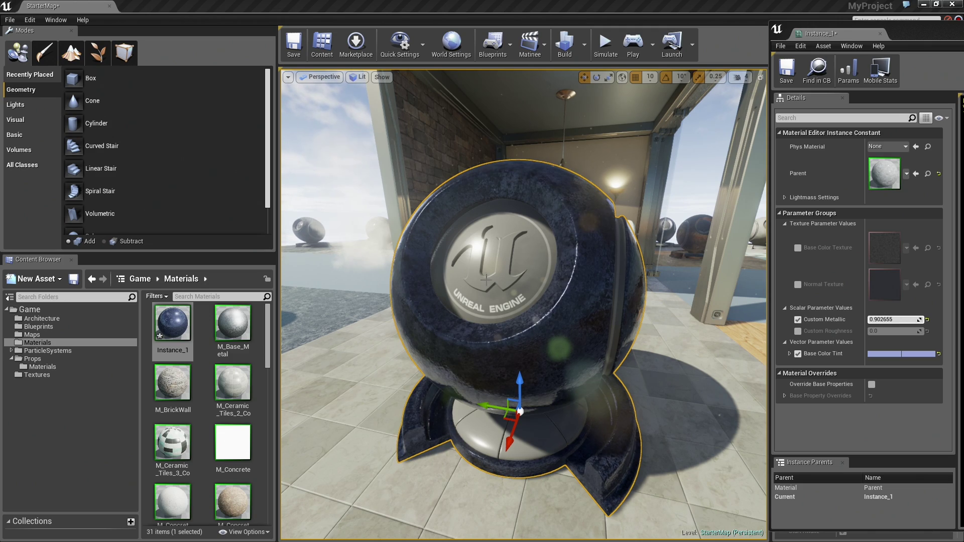
{"action": "left_click_drag", "start_coordinate": [494, 274], "coordinate": [758, 341], "text": "alt"}
{"action": "left_click", "coordinate": [797, 331]}
{"action": "left_click_drag", "start_coordinate": [918, 330], "coordinate": [928, 331]}
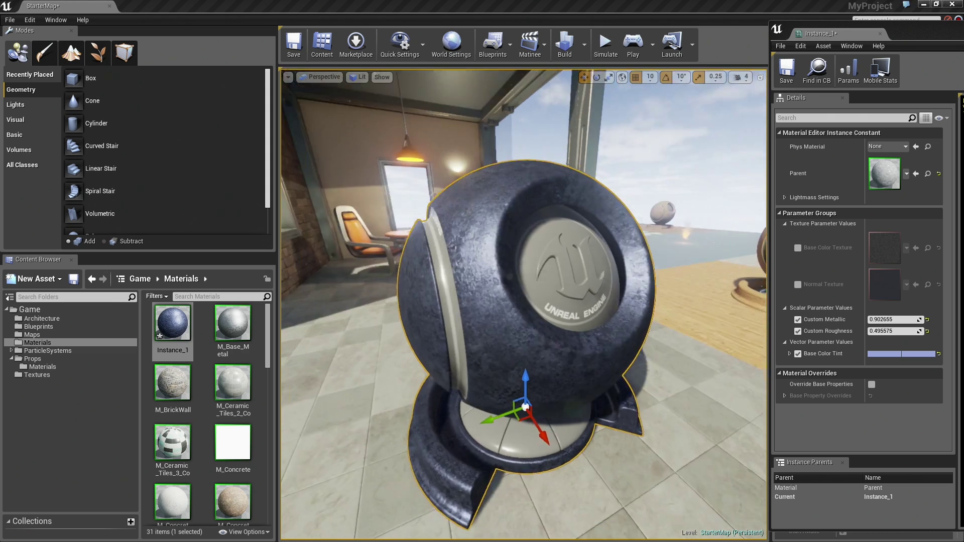
{"action": "left_click", "coordinate": [906, 321]}
{"action": "type", "text": "1"}
{"action": "key", "text": "Return"}
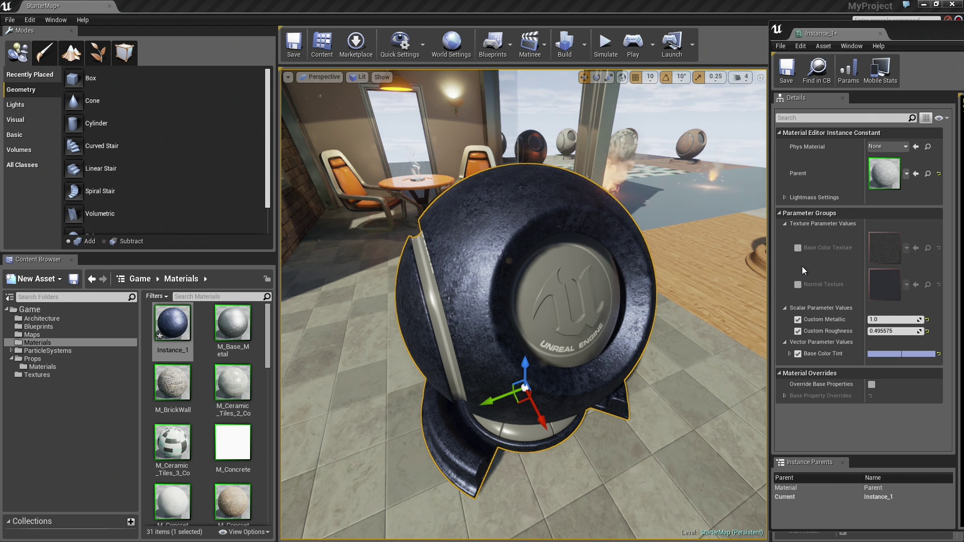
- Override Base Color Texture with T_Bricks_D and Normal Texture with T_Bricks_N
{"action": "left_click", "coordinate": [44, 375]}
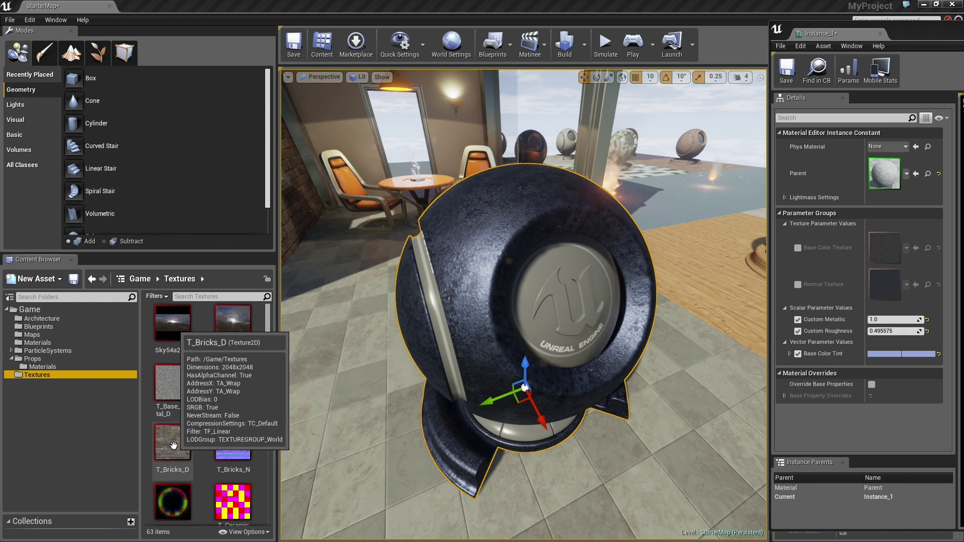
{"action": "left_click", "coordinate": [797, 248]}
{"action": "left_click", "coordinate": [797, 284]}
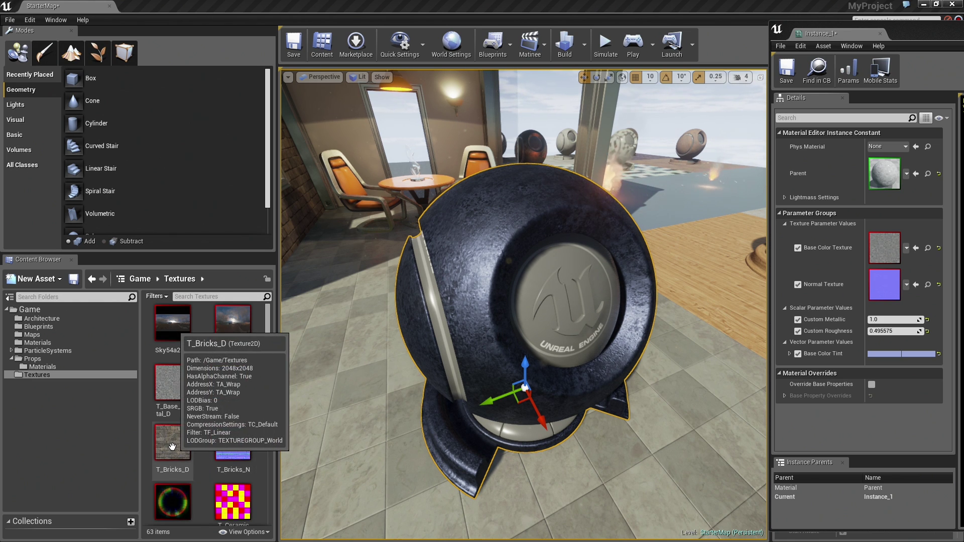
{"action": "left_click_drag", "start_coordinate": [173, 444], "coordinate": [883, 257]}
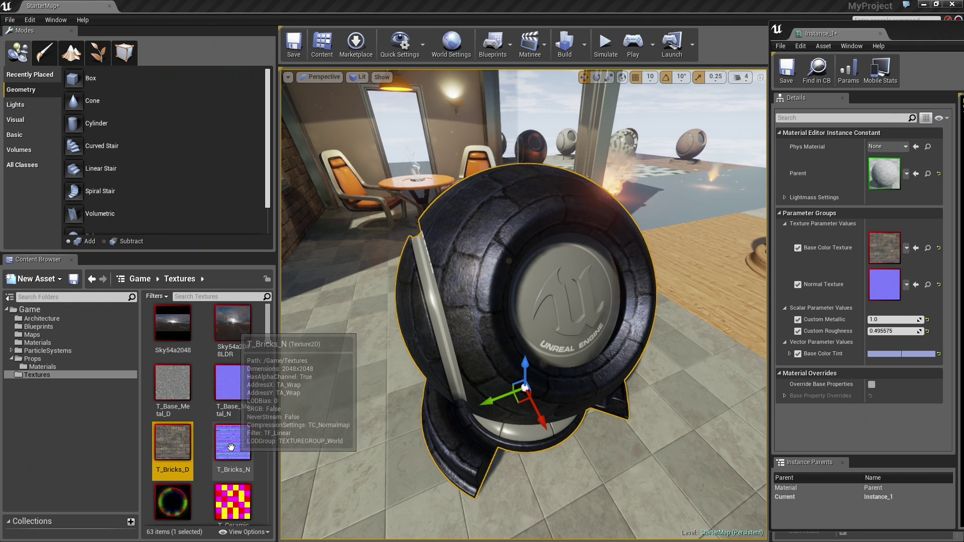
{"action": "left_click_drag", "start_coordinate": [232, 441], "coordinate": [883, 284]}
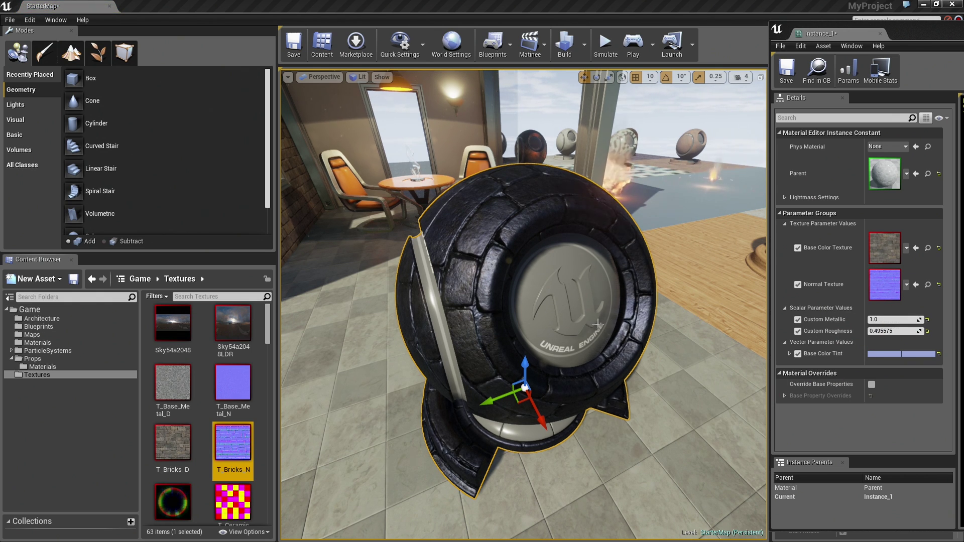
{"action": "left_click_drag", "start_coordinate": [703, 322], "coordinate": [623, 306], "text": "alt"}
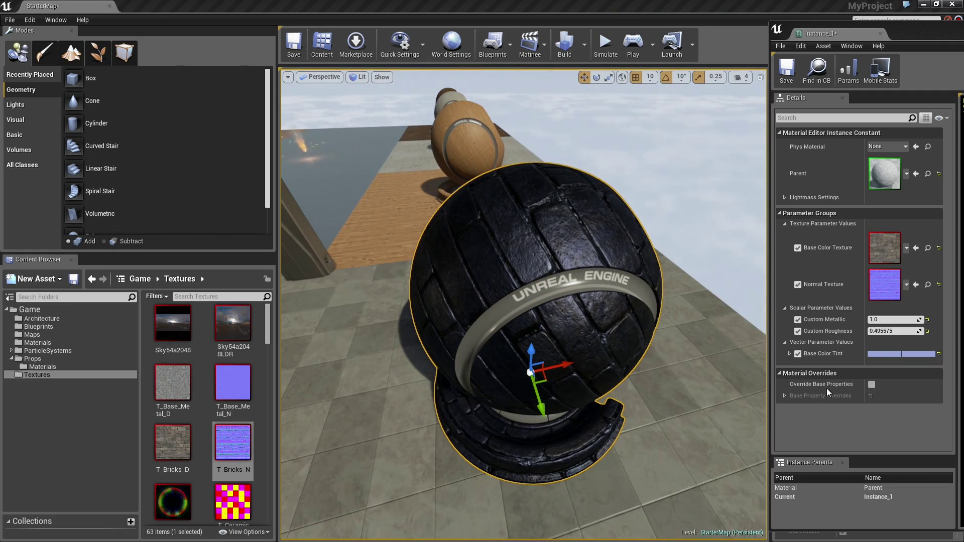
- Set Base Color Tint to crimson red (0.725, 0.161, 0.237) for red bricks
{"action": "left_click", "coordinate": [875, 355]}
{"action": "left_click", "coordinate": [822, 391]}
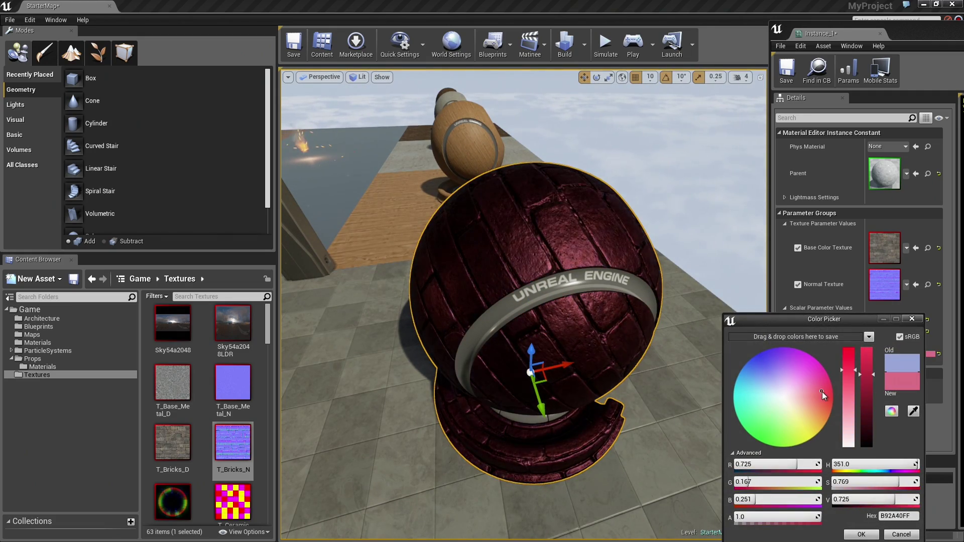
{"action": "mouse_move", "coordinate": [616, 254]}
{"action": "left_mouse_down", "text": "alt"}
{"action": "mouse_move", "coordinate": [592, 253]}
{"action": "mouse_move", "coordinate": [603, 253]}
{"action": "left_mouse_up", "text": "alt"}
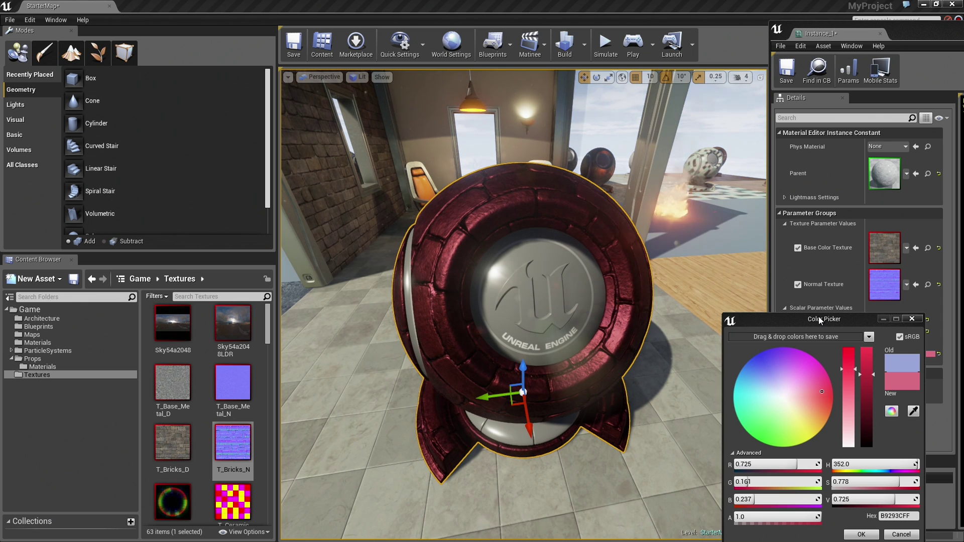
{"action": "left_click", "coordinate": [910, 320]}
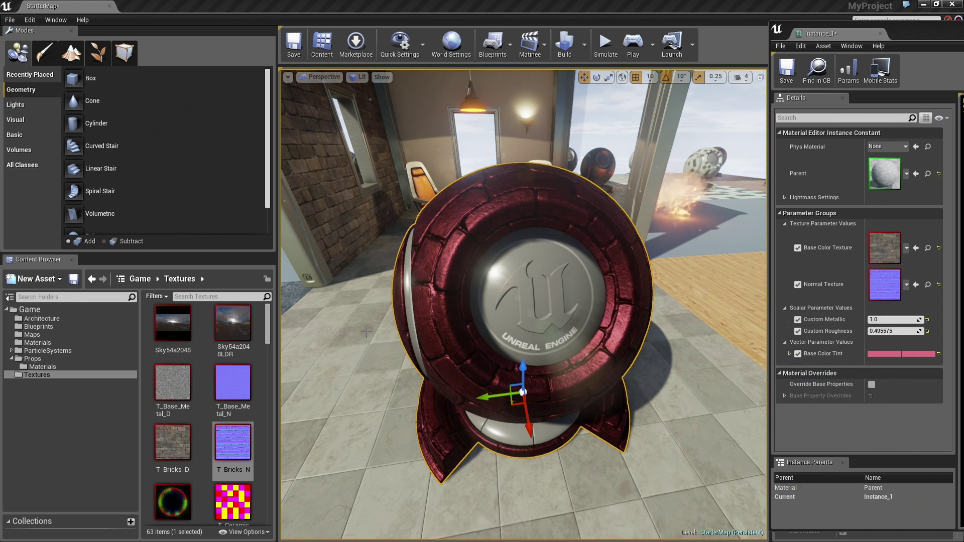
- Copy Instance_1 in the Materials folder and name the copy Instance_2
{"action": "left_click", "coordinate": [42, 343]}
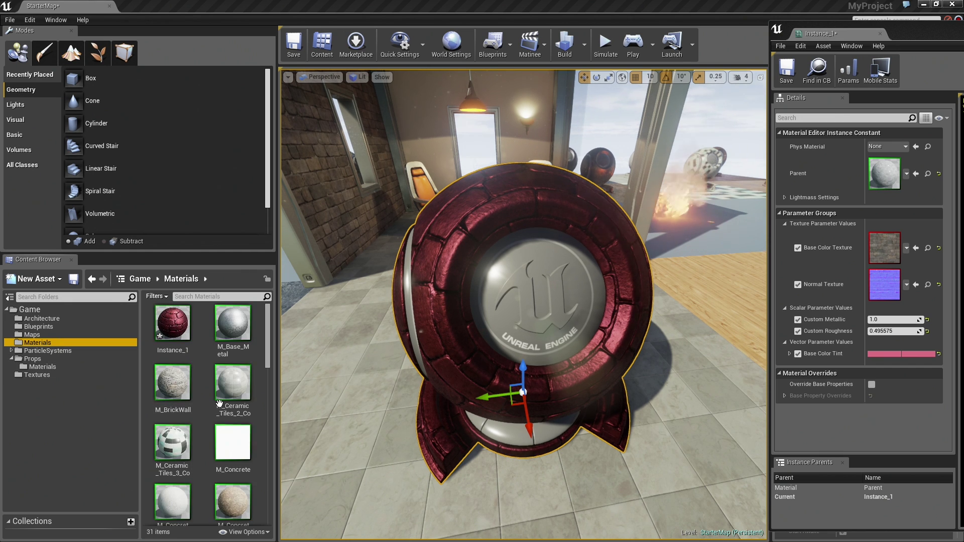
{"action": "left_click_drag", "start_coordinate": [269, 357], "coordinate": [269, 331]}
{"action": "left_click", "coordinate": [174, 319]}
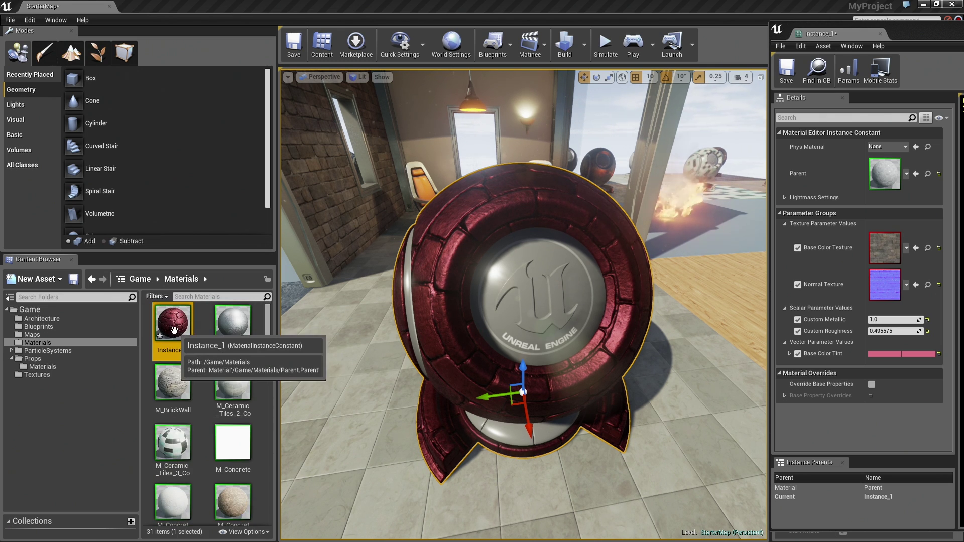
{"action": "right_click", "coordinate": [174, 318]}
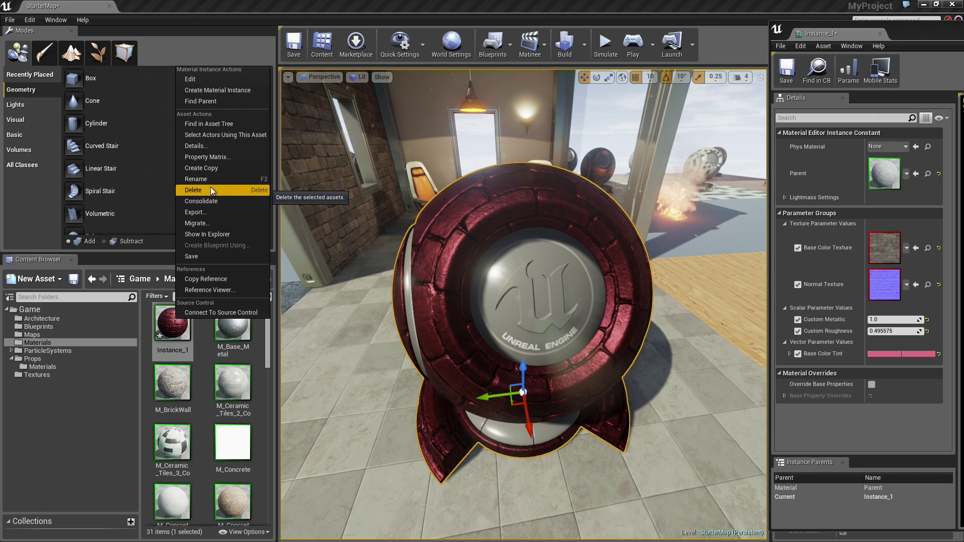
{"action": "left_click", "coordinate": [211, 170]}
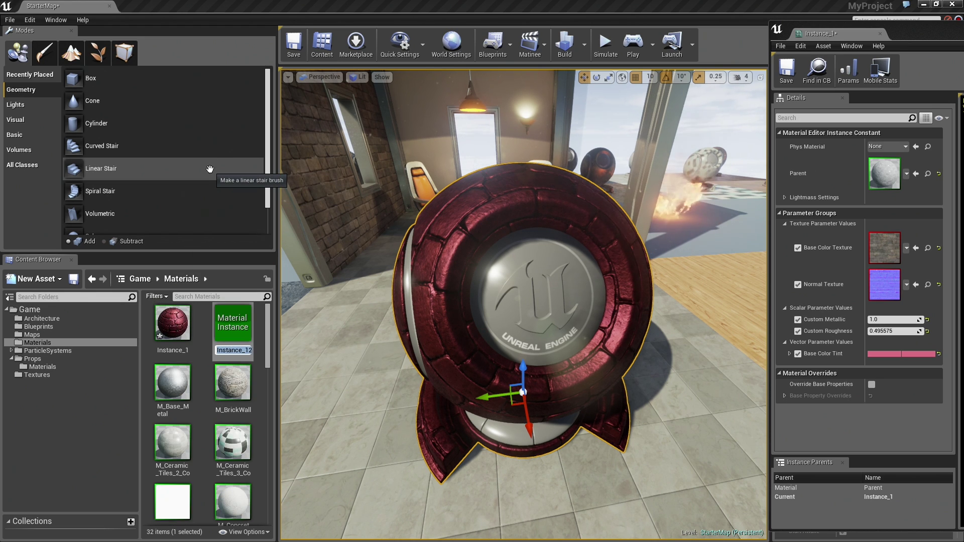
{"action": "key", "text": "End"}
{"action": "key", "text": "BackSpace"}
{"action": "key", "text": "BackSpace"}
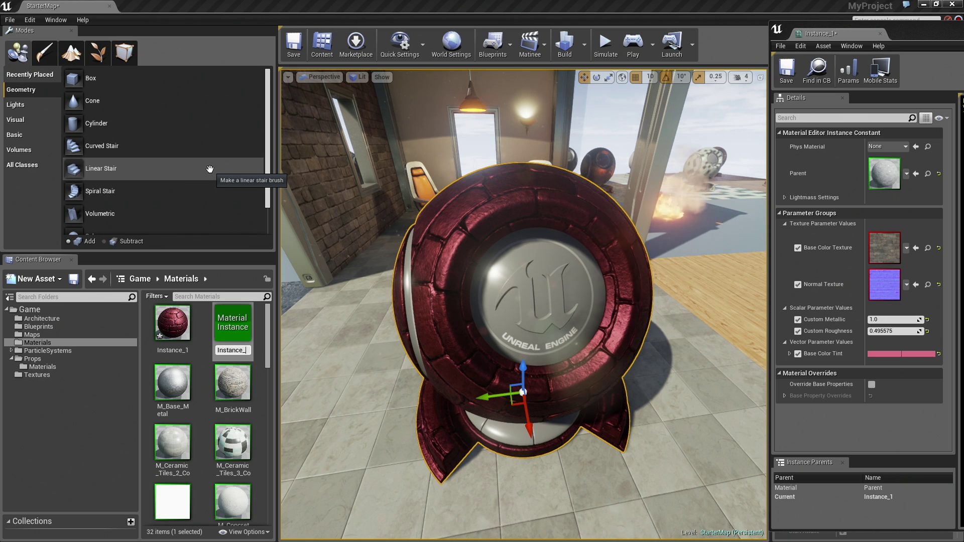
{"action": "type", "text": "2"}
{"action": "key", "text": "Return"}
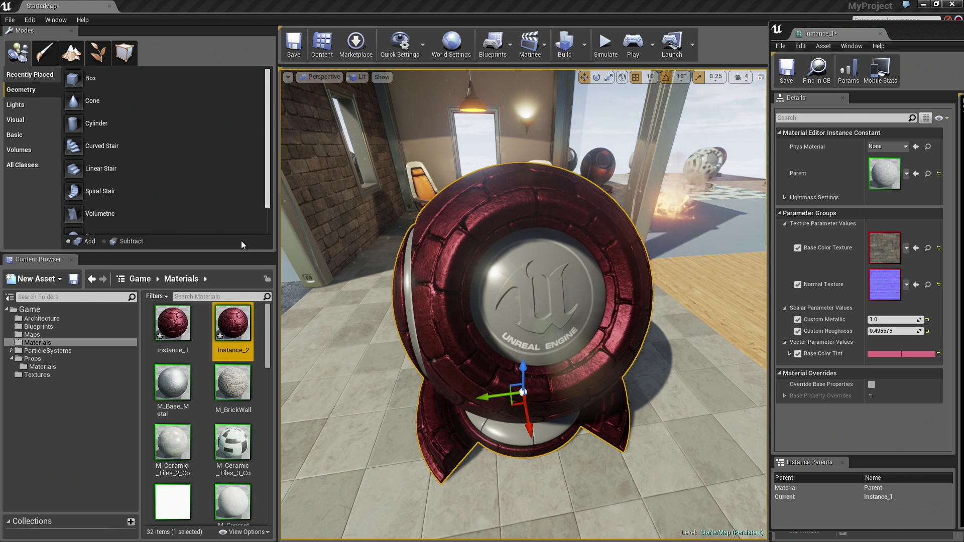
- Shift the red preview sphere right, then Alt-drag a duplicate of it to the left
{"action": "right_click", "coordinate": [503, 345]}
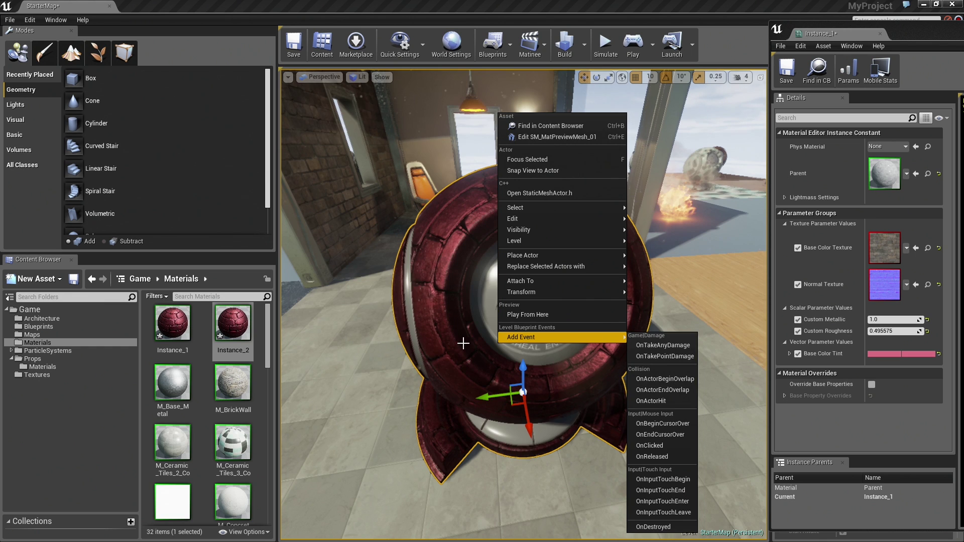
{"action": "left_click", "coordinate": [481, 383]}
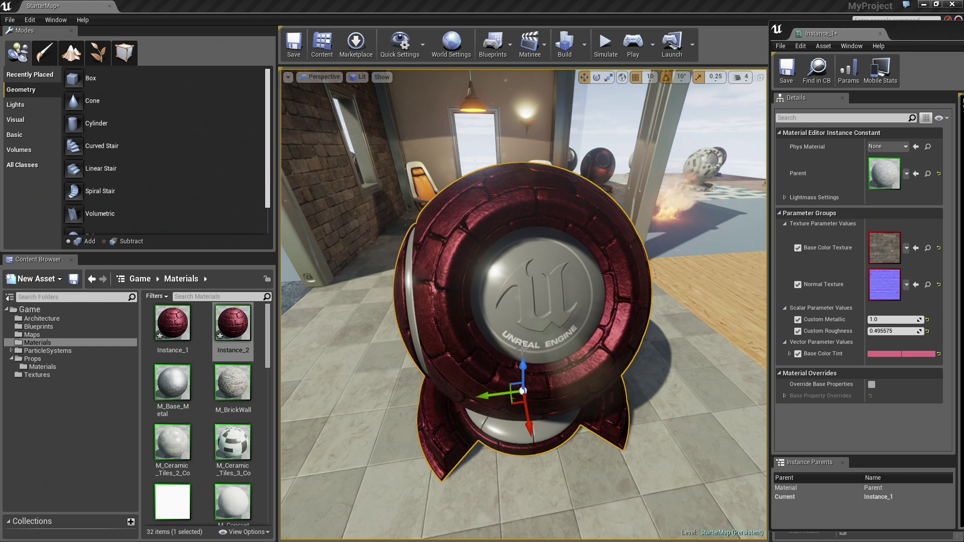
{"action": "scroll", "coordinate": [486, 353], "scroll_direction": "down", "scroll_amount": 8}
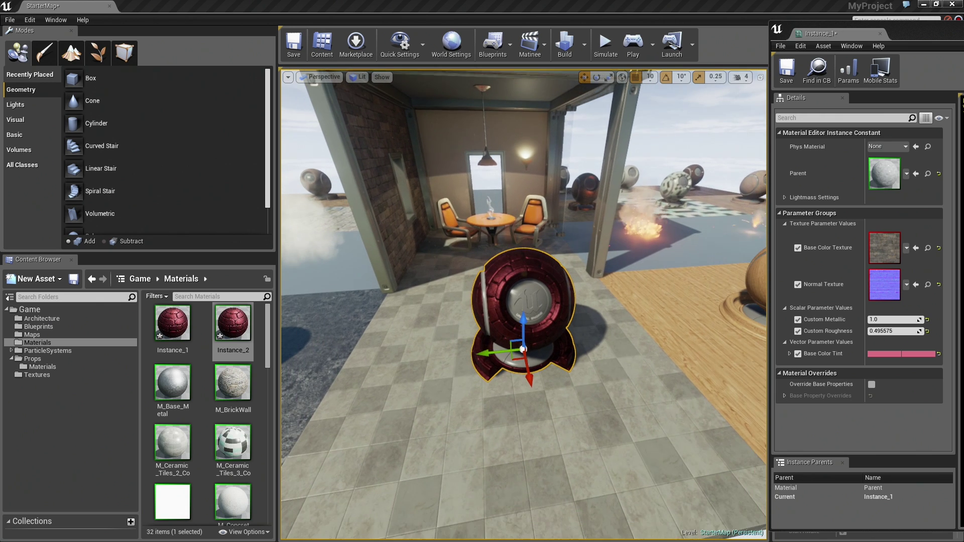
{"action": "left_click_drag", "start_coordinate": [486, 353], "coordinate": [531, 350]}
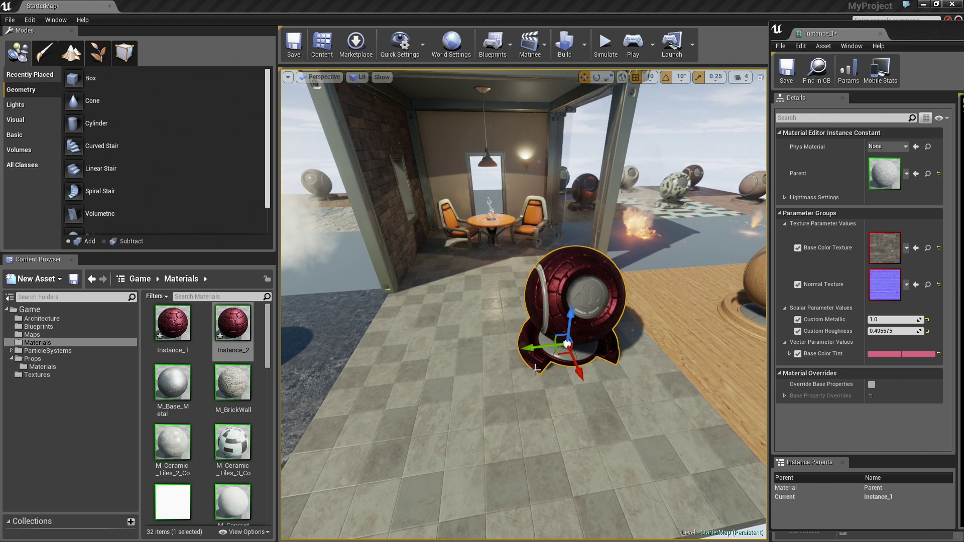
{"action": "left_click_drag", "start_coordinate": [531, 347], "coordinate": [410, 351], "text": "alt"}
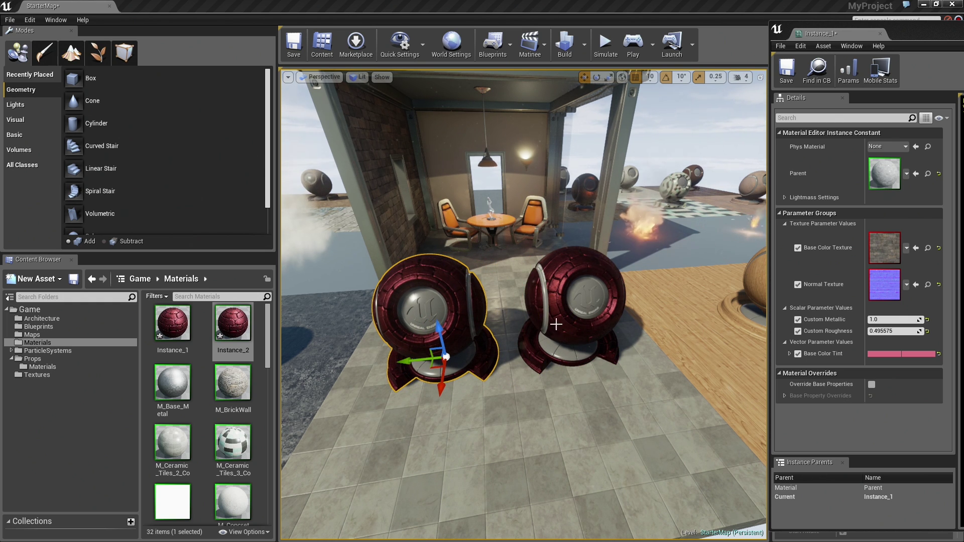
- Drop Instance_2 from the Content Browser onto the duplicated sphere's Element 0 slot
{"action": "left_click_drag", "start_coordinate": [924, 31], "coordinate": [811, 23]}
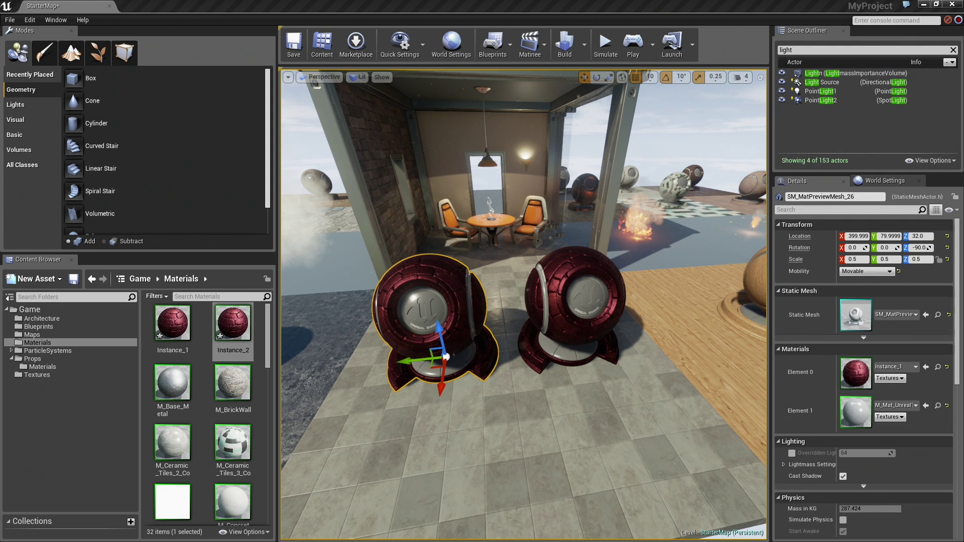
{"action": "left_click_drag", "start_coordinate": [233, 326], "coordinate": [842, 378]}
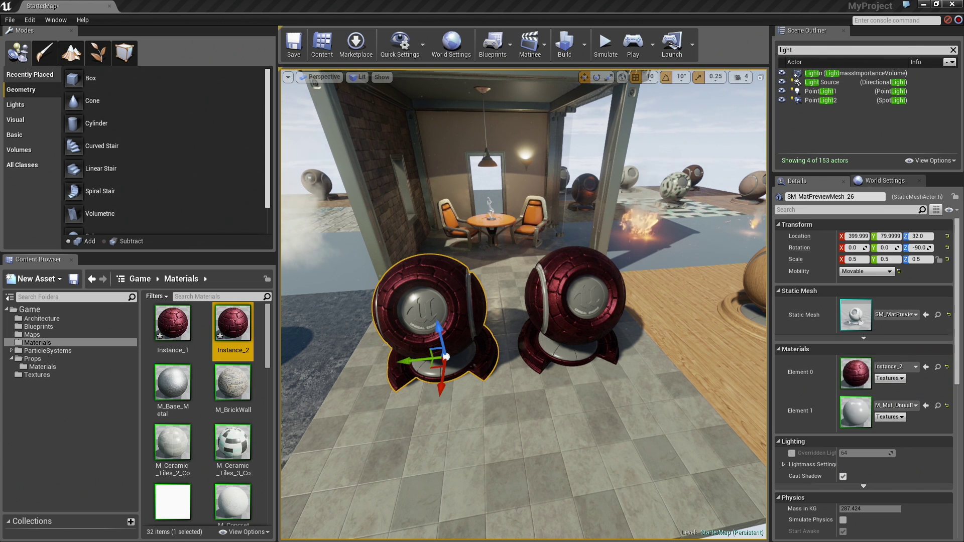
- Open Instance_2 from the sphere's Element 0 and dock its editor on the right
{"action": "key", "text": "alt+Tab"}
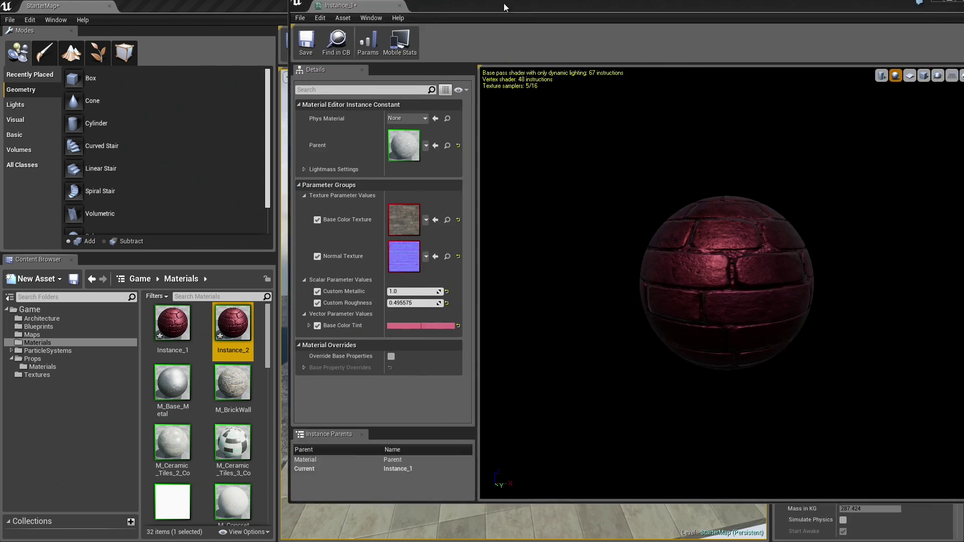
{"action": "left_click_drag", "start_coordinate": [504, 3], "coordinate": [395, 33]}
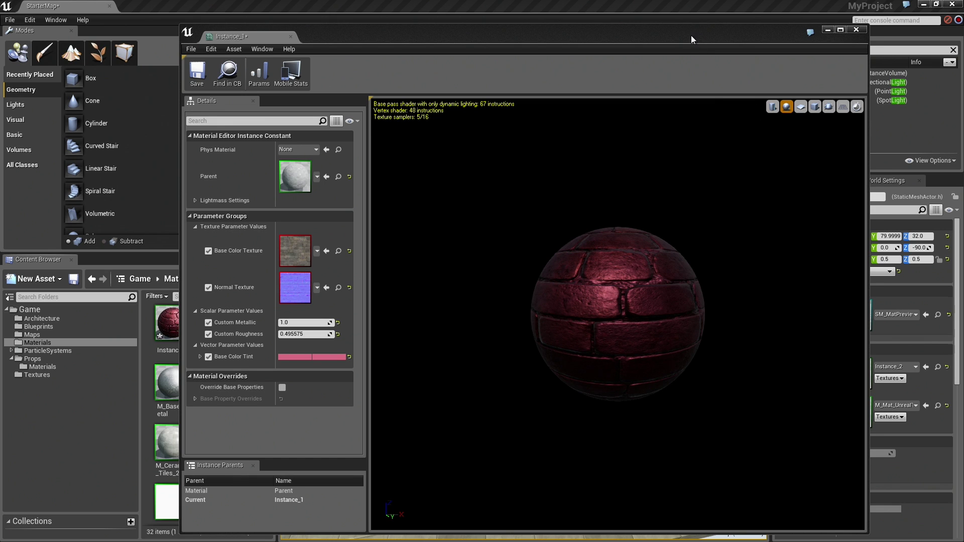
{"action": "left_click_drag", "start_coordinate": [690, 35], "coordinate": [599, 32]}
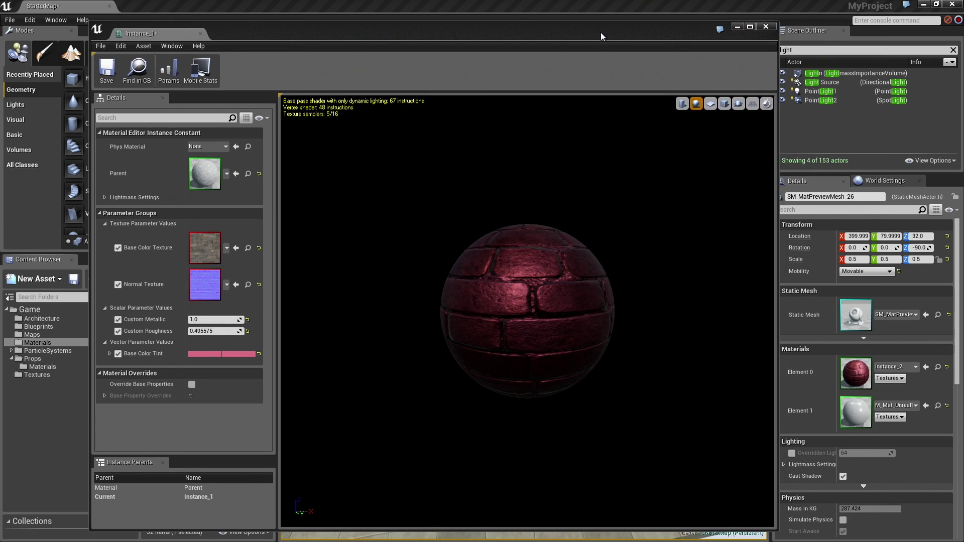
{"action": "double_click", "coordinate": [861, 377]}
{"action": "left_click", "coordinate": [137, 32]}
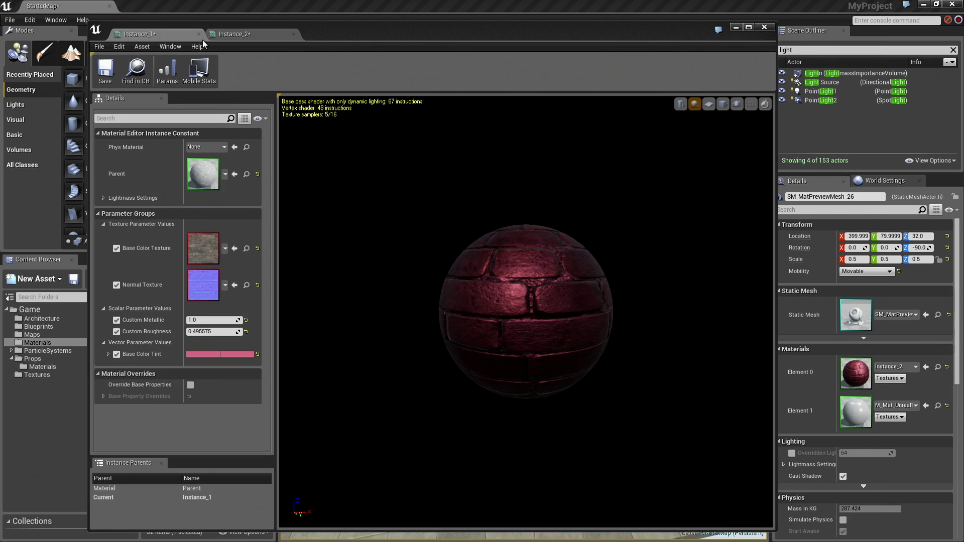
{"action": "left_click", "coordinate": [232, 32]}
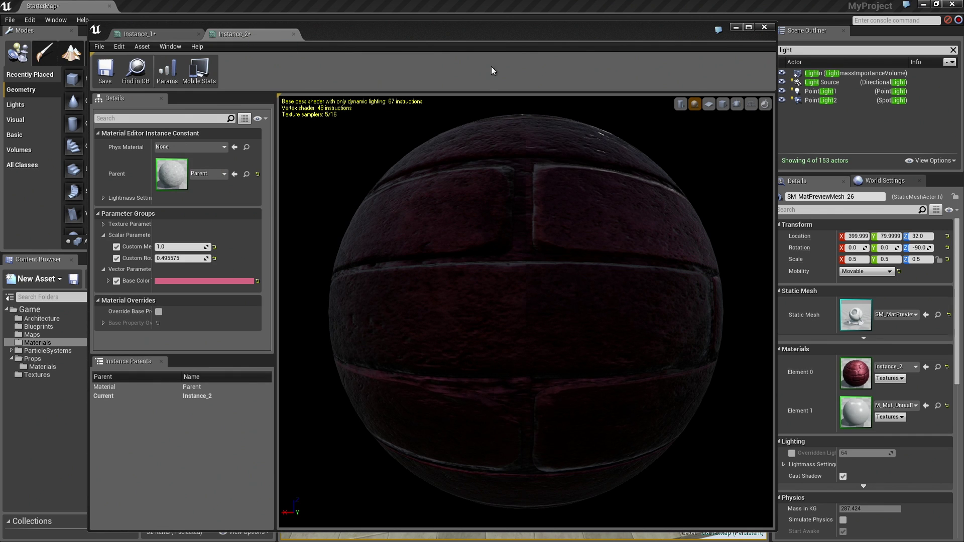
{"action": "left_click_drag", "start_coordinate": [385, 31], "coordinate": [963, 39]}
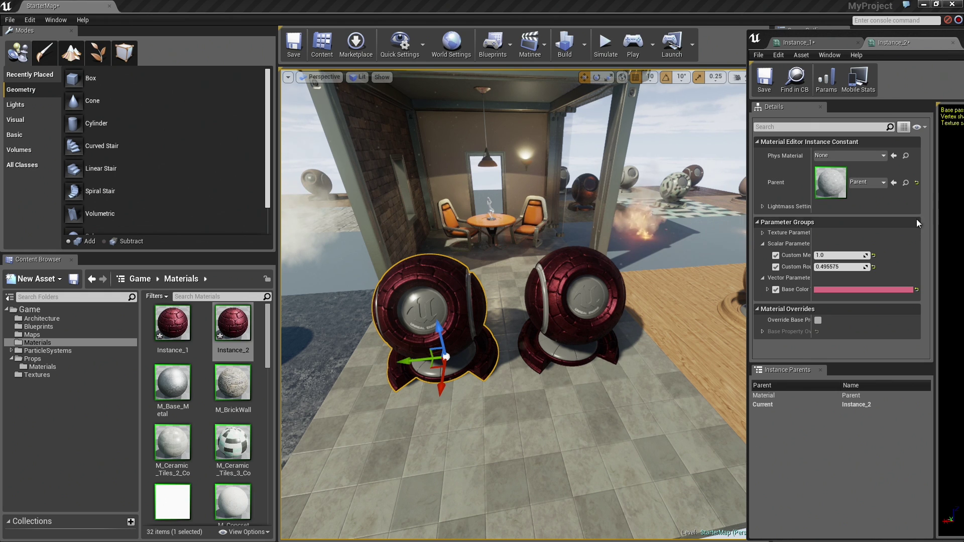
- Give Instance_2 T_Metal_Copper_D and T_Metal_Copper_N textures and uncheck Base Color Tint
{"action": "left_click", "coordinate": [762, 233]}
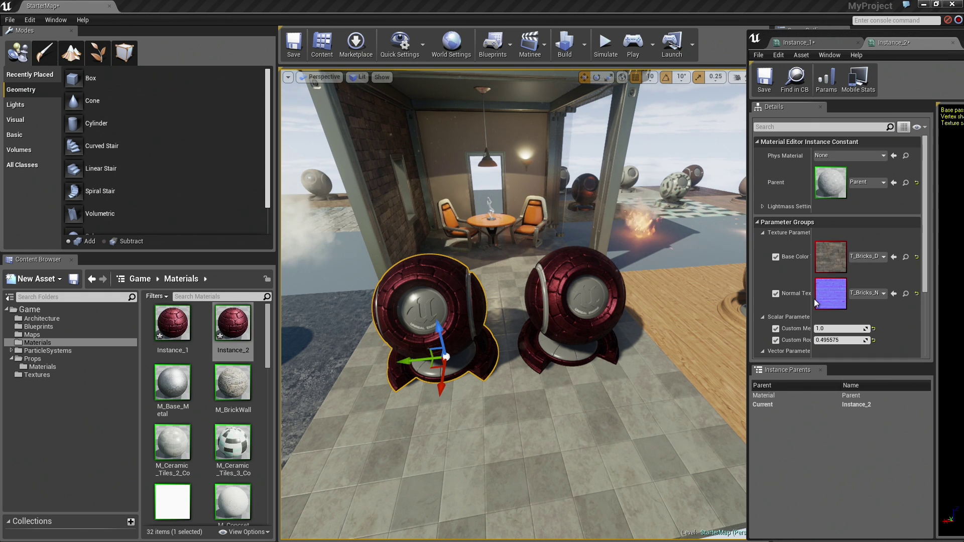
{"action": "left_click", "coordinate": [46, 375]}
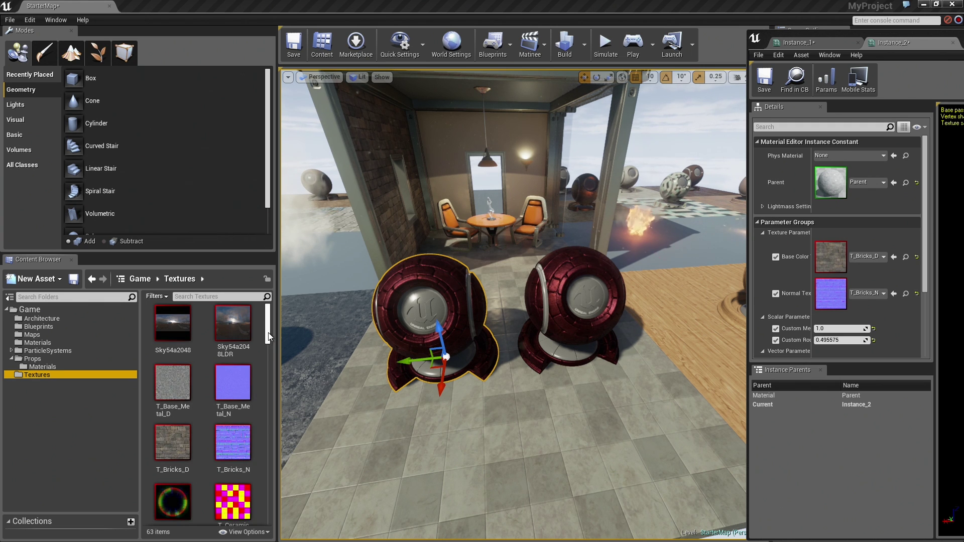
{"action": "left_click_drag", "start_coordinate": [269, 334], "coordinate": [264, 423]}
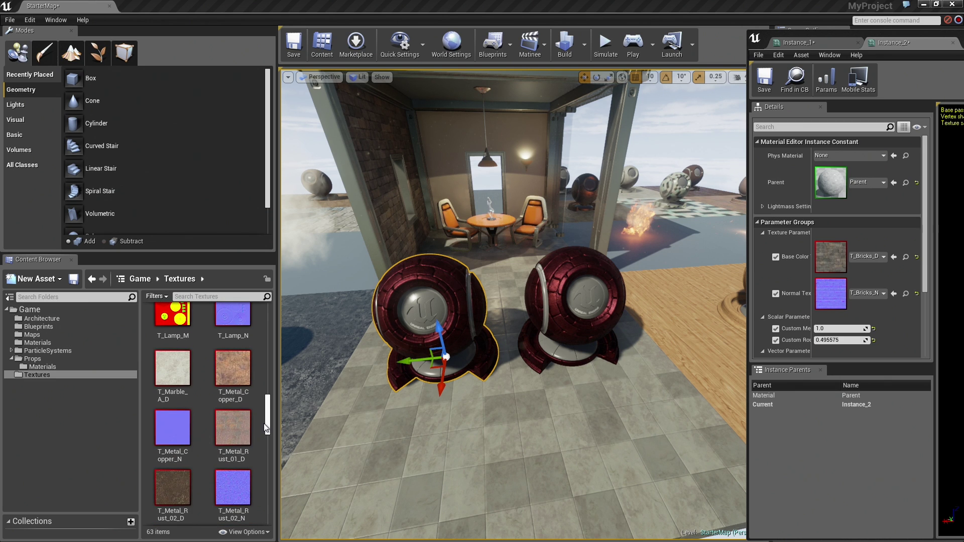
{"action": "left_click_drag", "start_coordinate": [232, 369], "coordinate": [849, 257]}
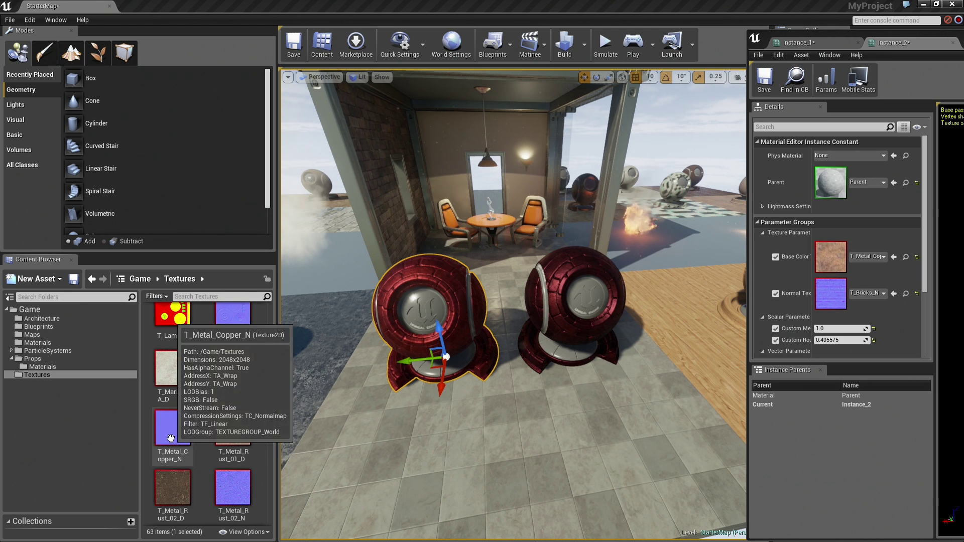
{"action": "left_click_drag", "start_coordinate": [170, 438], "coordinate": [848, 294]}
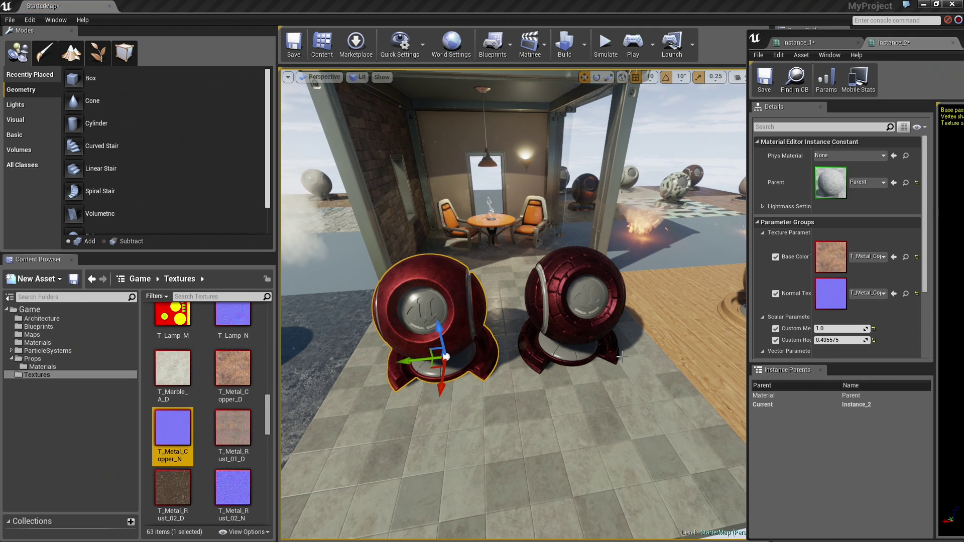
{"action": "scroll", "coordinate": [924, 296], "scroll_direction": "down", "scroll_amount": 2}
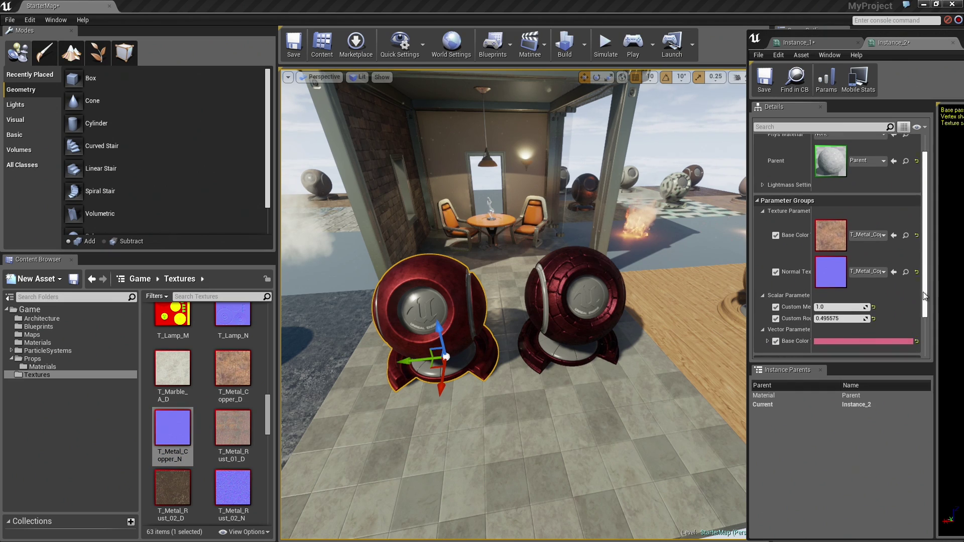
{"action": "left_click", "coordinate": [775, 330]}
{"action": "right_click_drag", "start_coordinate": [552, 301], "coordinate": [481, 301]}
- Set Instance_1's Base Color Tint to a pale pink with lower opacity
{"action": "left_click", "coordinate": [577, 281]}
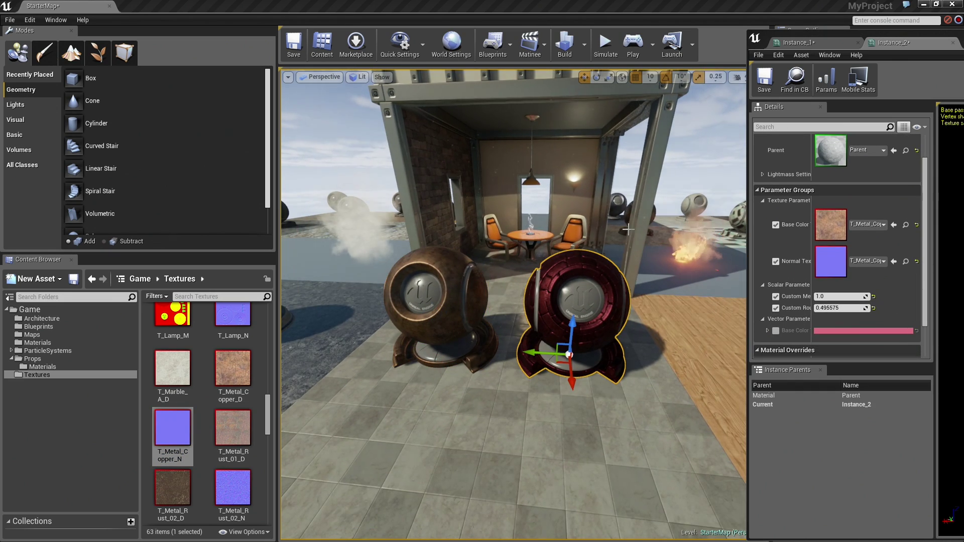
{"action": "left_click", "coordinate": [816, 42]}
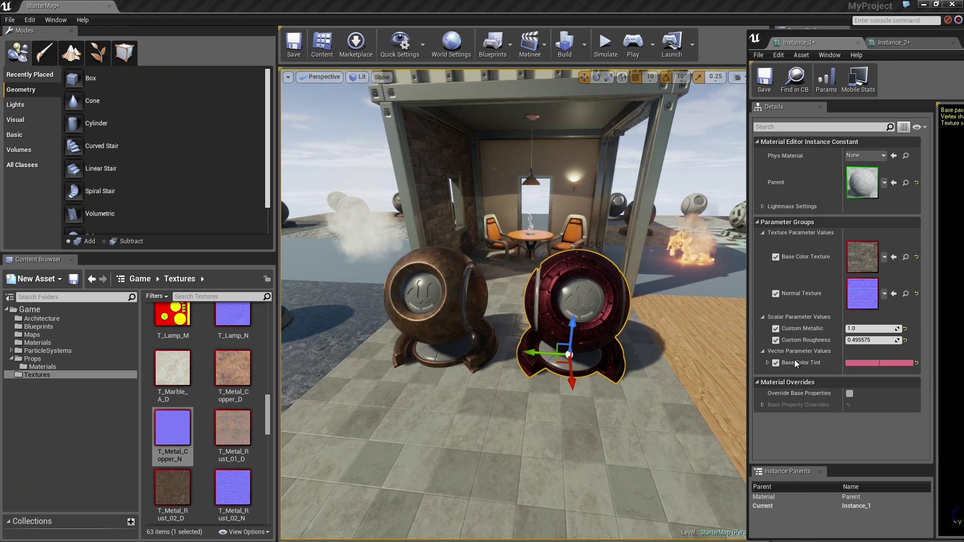
{"action": "left_click", "coordinate": [867, 363]}
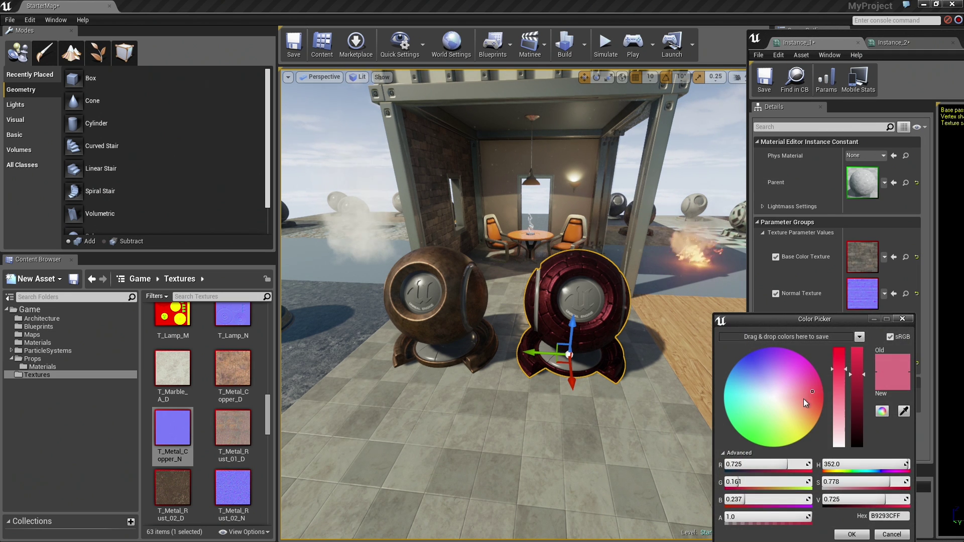
{"action": "left_click_drag", "start_coordinate": [798, 516], "coordinate": [762, 517]}
{"action": "left_click_drag", "start_coordinate": [806, 417], "coordinate": [788, 397]}
{"action": "left_click_drag", "start_coordinate": [672, 353], "coordinate": [676, 296]}
{"action": "left_click", "coordinate": [821, 300]}
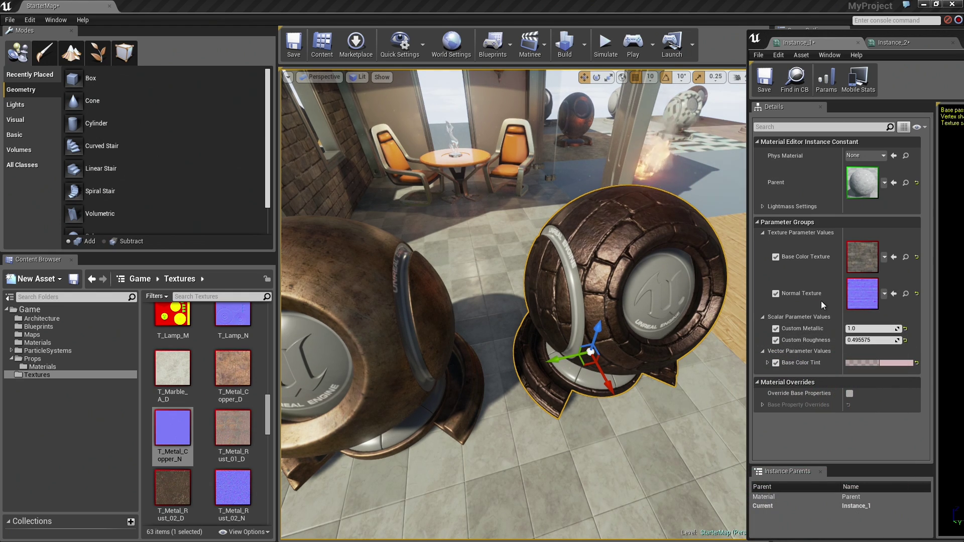
- Turn off Custom Metallic and raise Custom Roughness to 0.814159
{"action": "left_click", "coordinate": [776, 328]}
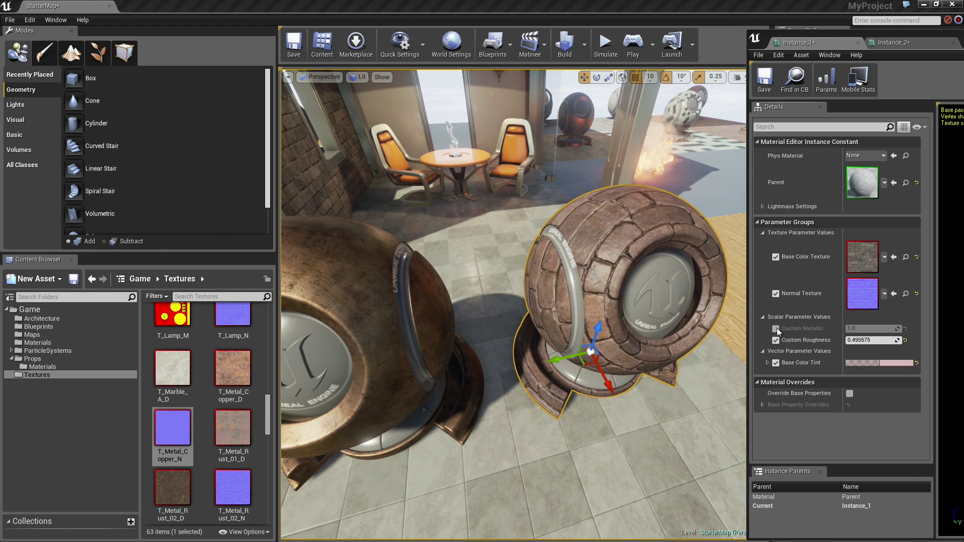
{"action": "mouse_move", "coordinate": [652, 327]}
{"action": "left_mouse_down"}
{"action": "mouse_move", "coordinate": [642, 266]}
{"action": "mouse_move", "coordinate": [642, 301]}
{"action": "mouse_move", "coordinate": [605, 301]}
{"action": "left_mouse_up"}
{"action": "left_click_drag", "start_coordinate": [873, 340], "coordinate": [901, 340]}
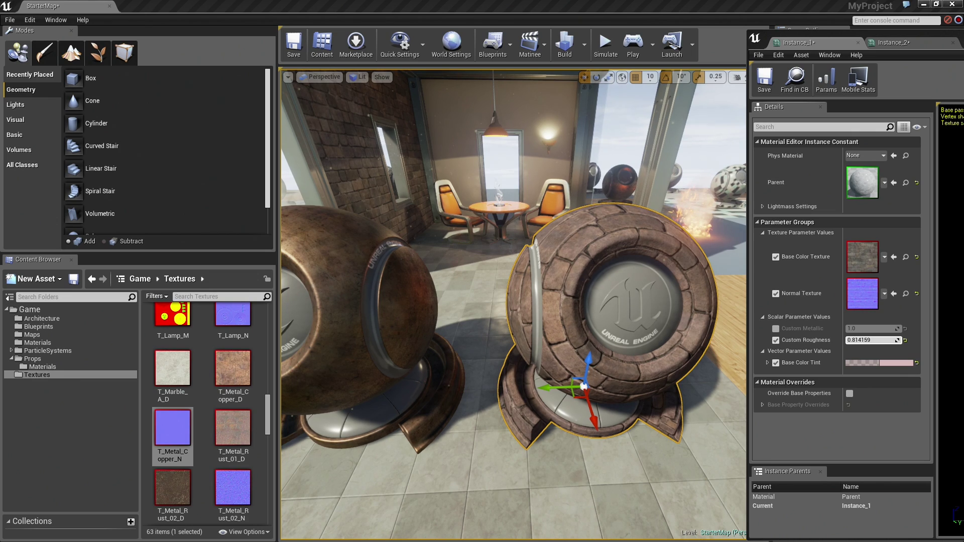
{"action": "left_click_drag", "start_coordinate": [602, 301], "coordinate": [567, 288]}
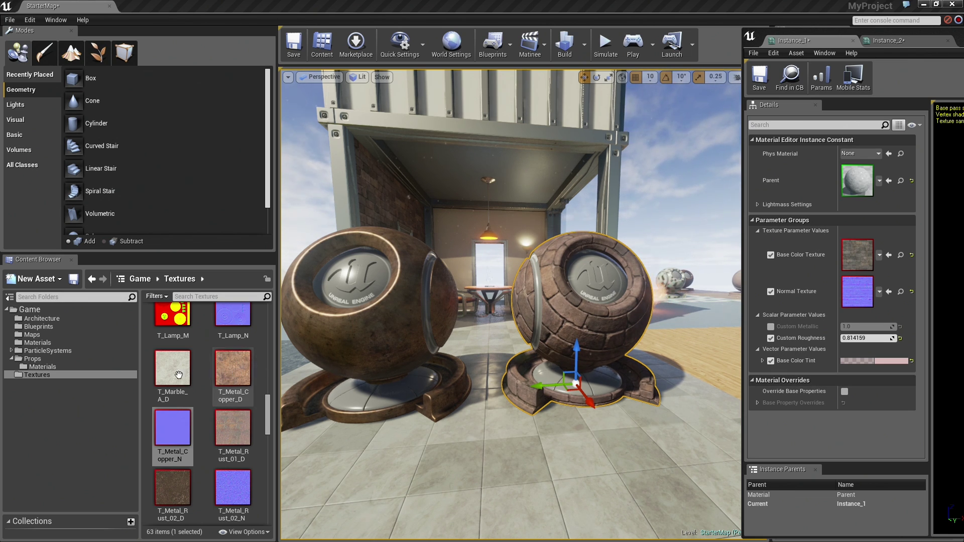
- Open the Parent material full-screen and put Base Color Tint in a Color Adjustment group
{"action": "left_click", "coordinate": [36, 342]}
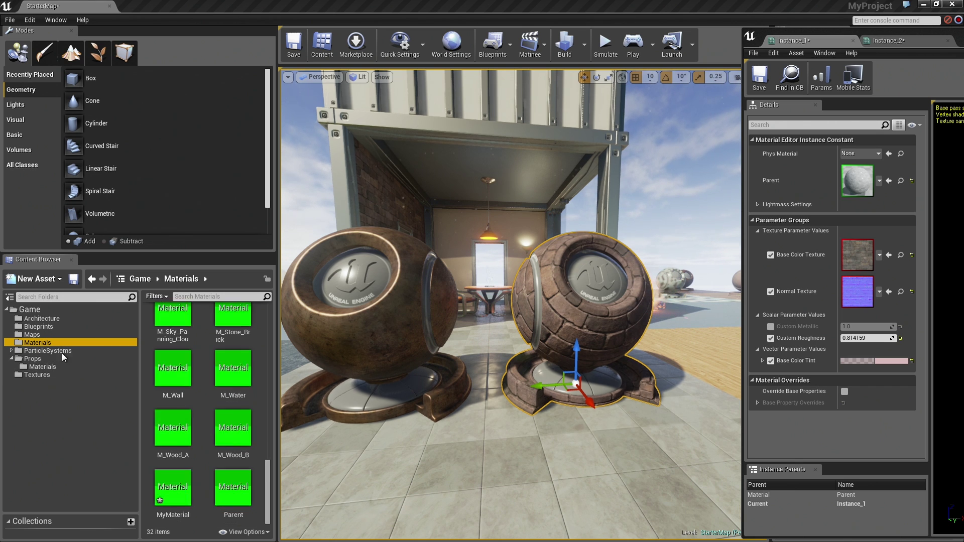
{"action": "double_click", "coordinate": [231, 484]}
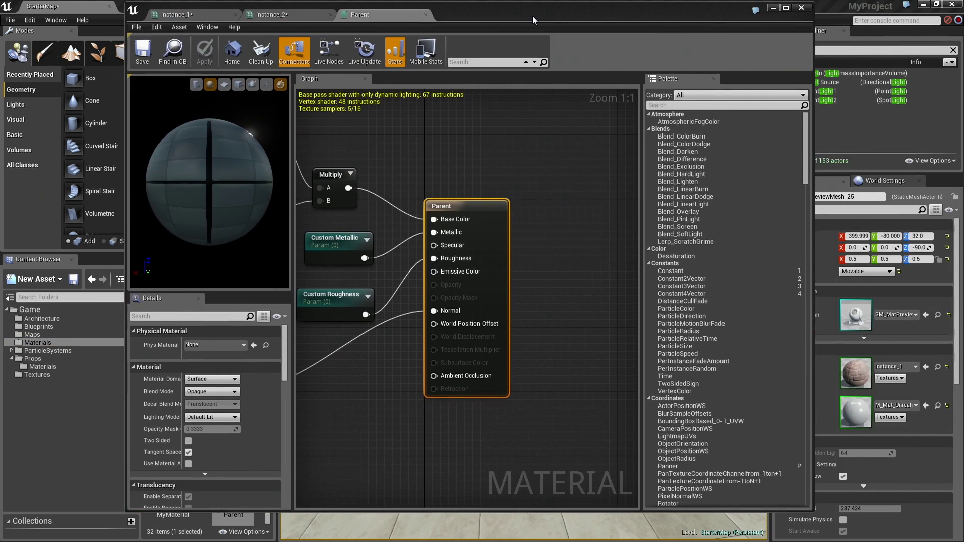
{"action": "double_click", "coordinate": [531, 17]}
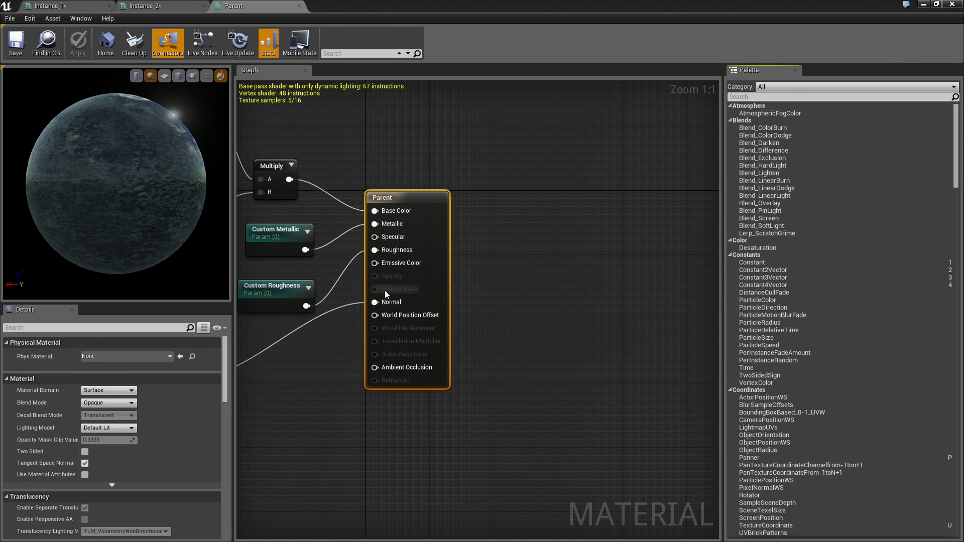
{"action": "key", "text": "Home"}
{"action": "left_click", "coordinate": [403, 152]}
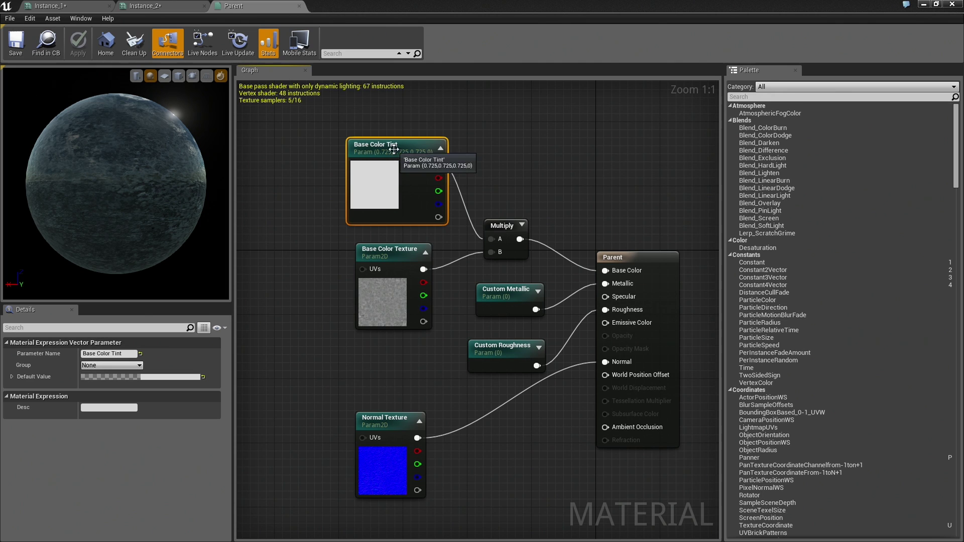
{"action": "left_click", "coordinate": [95, 365]}
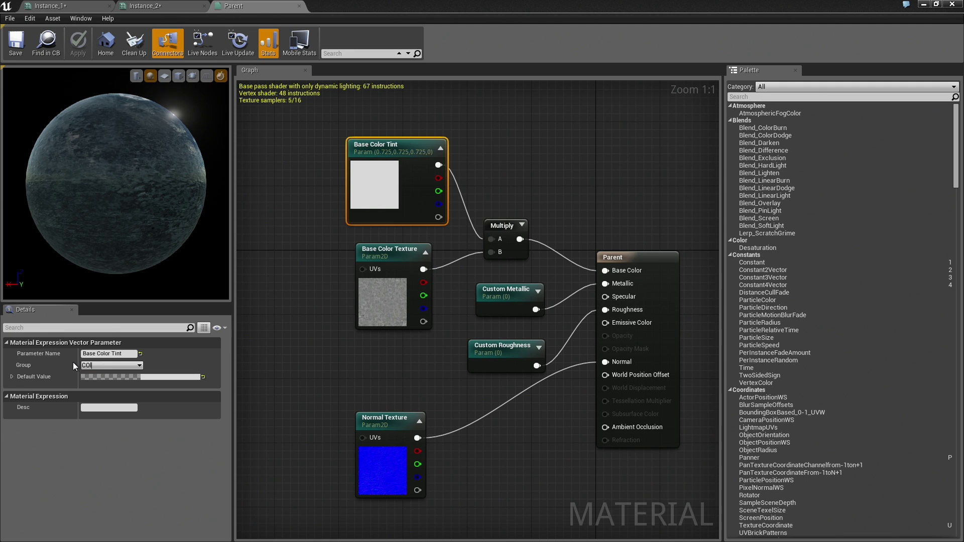
{"action": "type", "text": "Color Adjustment"}
{"action": "key", "text": "Return"}
- Assign Custom Metallic to a new Physical Surface group
{"action": "left_click", "coordinate": [509, 301]}
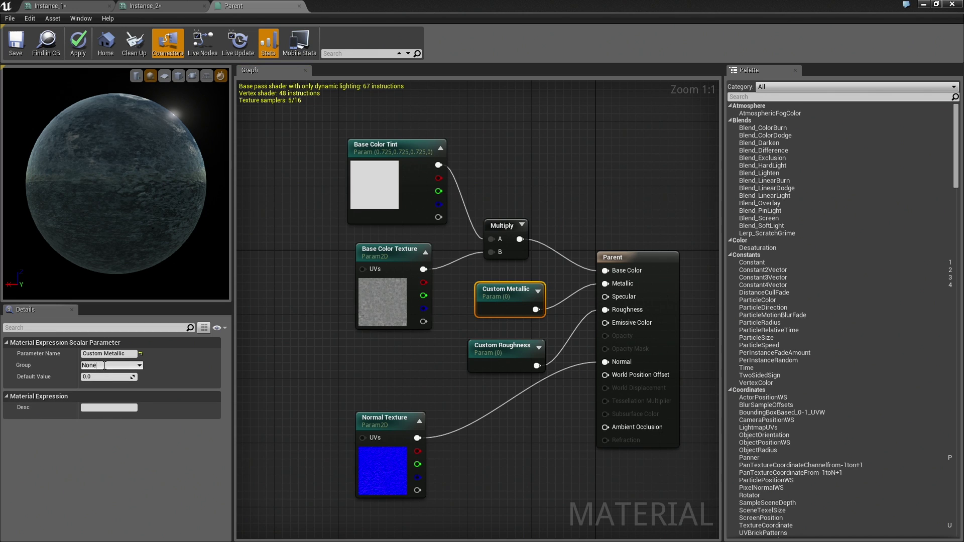
{"action": "left_click_drag", "start_coordinate": [102, 365], "coordinate": [63, 369]}
{"action": "type", "text": "Surface Definition"}
{"action": "key", "text": "Return"}
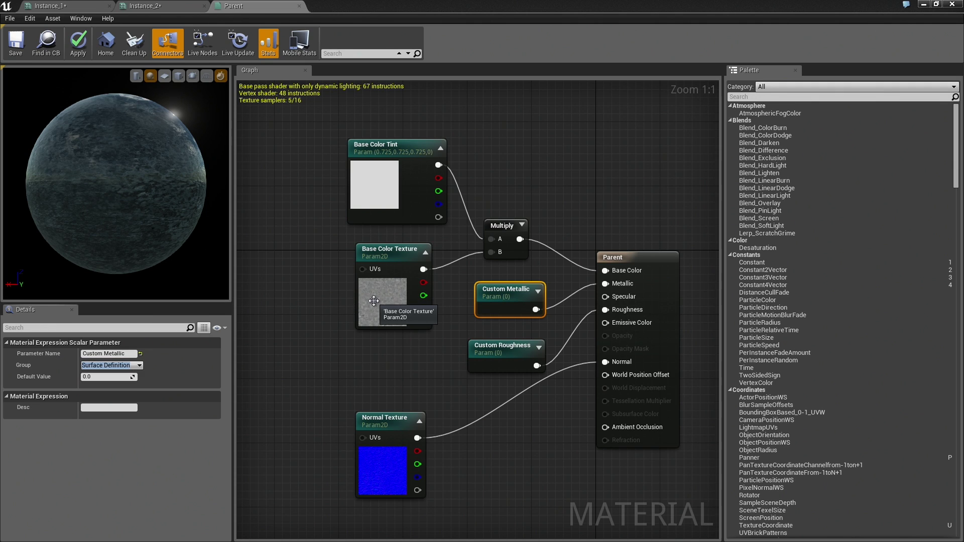
{"action": "type", "text": "Surface"}
{"action": "key", "text": "Return"}
- Place Custom Roughness in the Physical Surface group
{"action": "left_click", "coordinate": [502, 346]}
{"action": "left_click", "coordinate": [141, 365]}
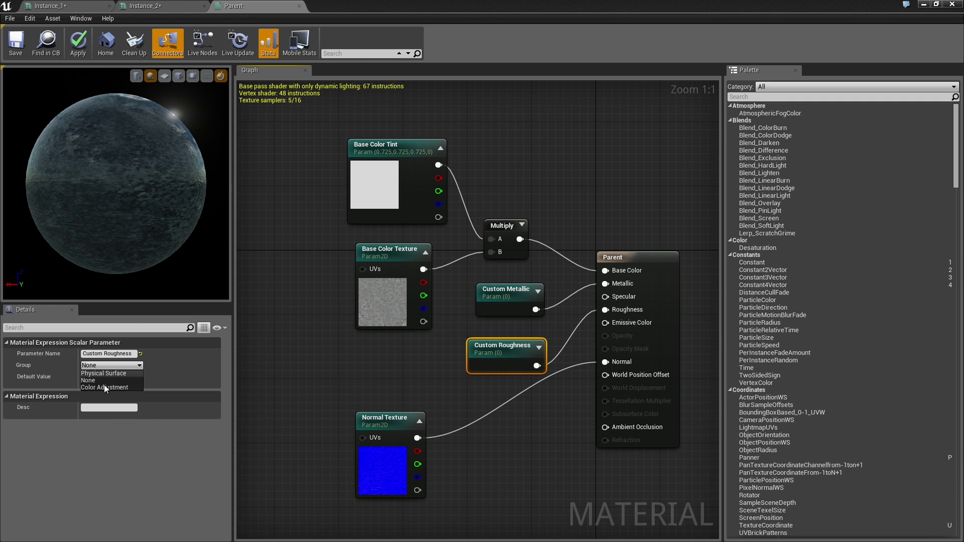
{"action": "left_click", "coordinate": [105, 386]}
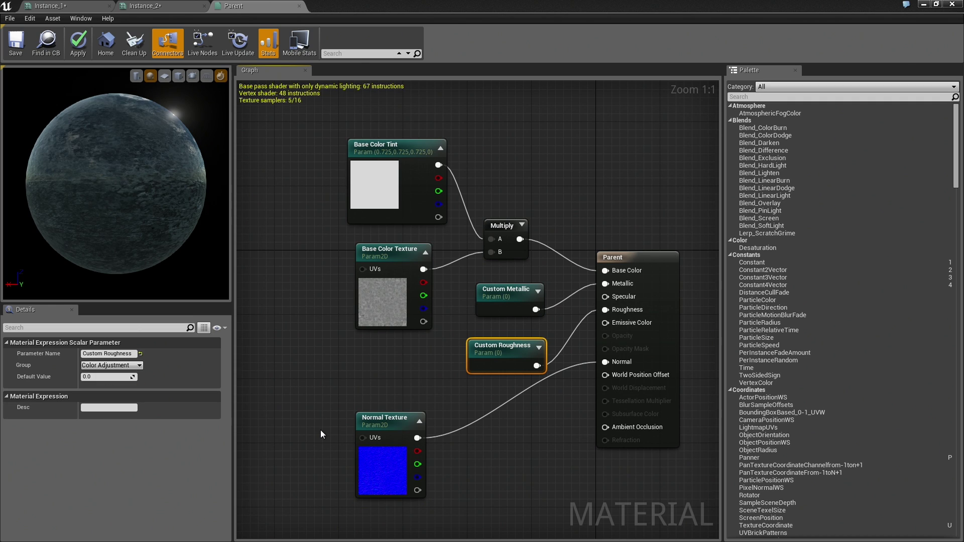
{"action": "left_click", "coordinate": [141, 366]}
{"action": "left_click", "coordinate": [128, 371]}
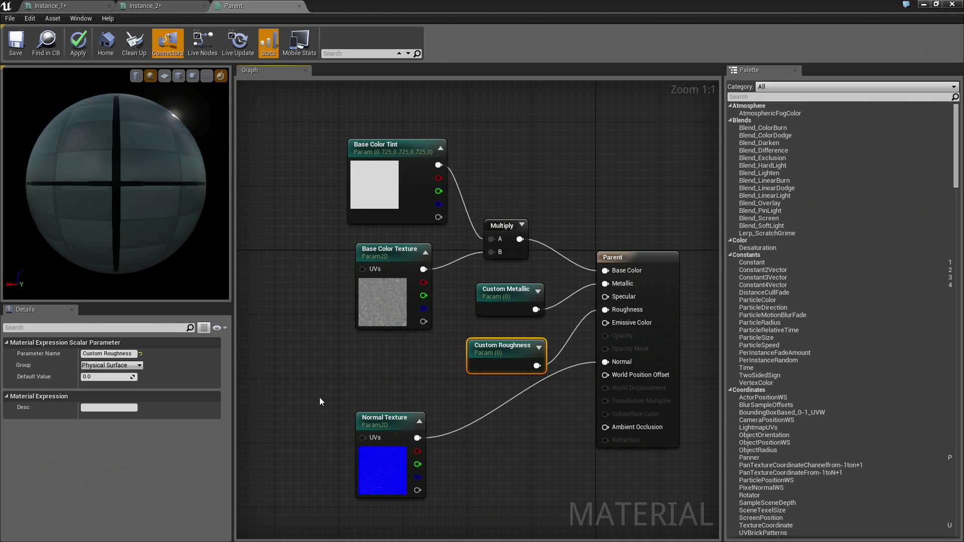
- Group Base Color Texture and Normal Texture under Texture Overrides and apply the Parent material
{"action": "left_click", "coordinate": [391, 425]}
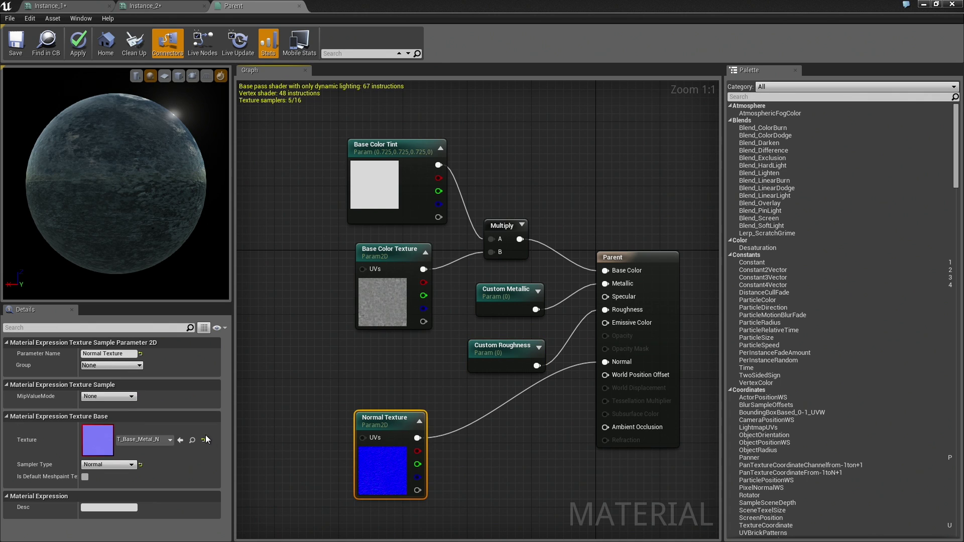
{"action": "left_click", "coordinate": [401, 153]}
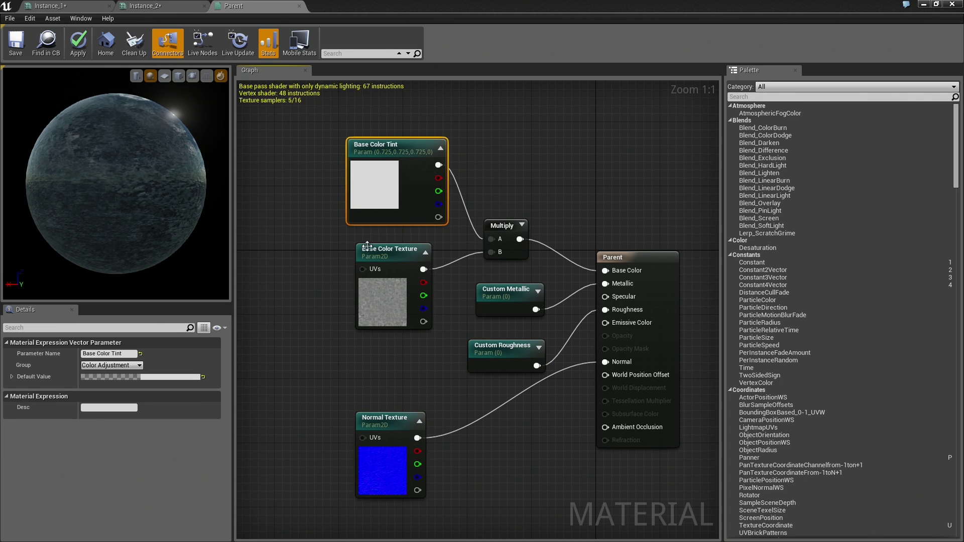
{"action": "left_click", "coordinate": [389, 253]}
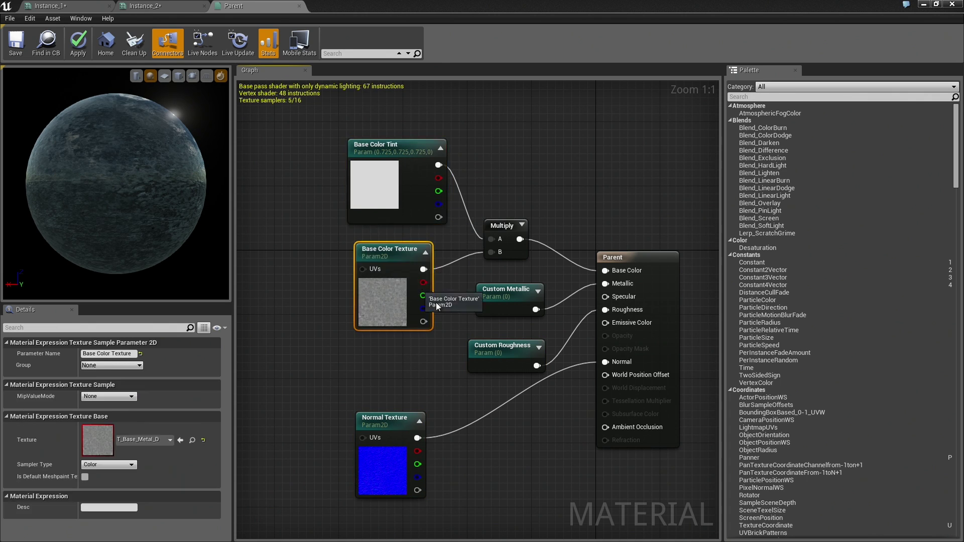
{"action": "left_click", "coordinate": [130, 367]}
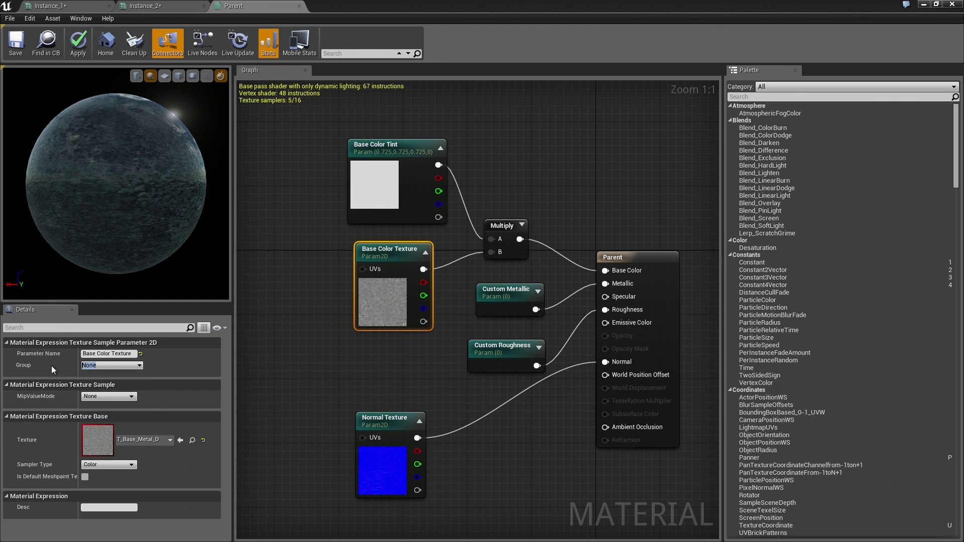
{"action": "type", "text": "Texture Overrides"}
{"action": "key", "text": "Return"}
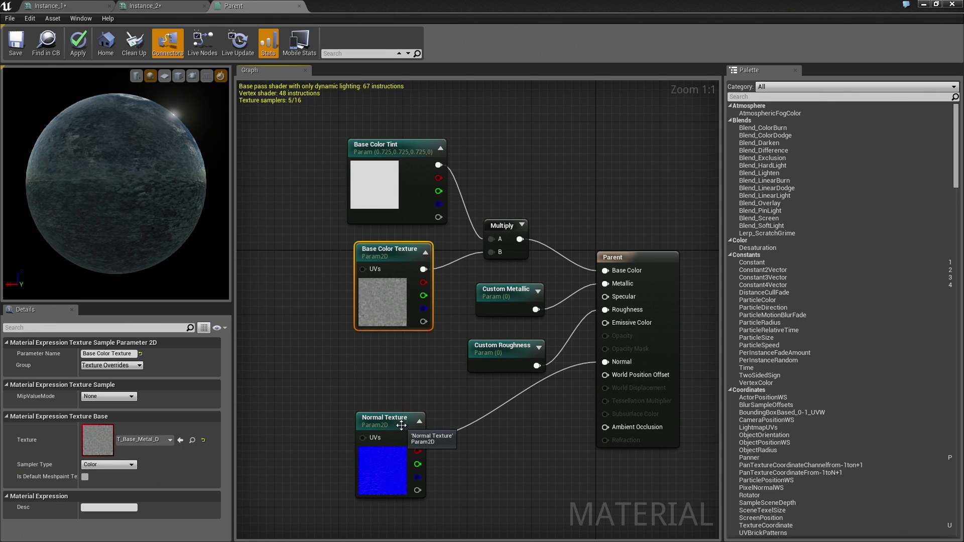
{"action": "left_click", "coordinate": [397, 424]}
{"action": "left_click", "coordinate": [140, 365]}
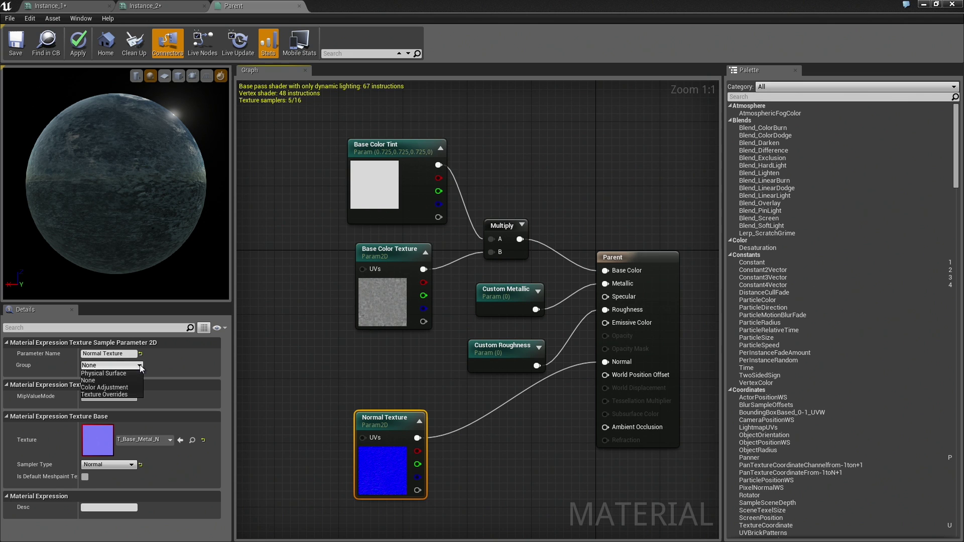
{"action": "left_click", "coordinate": [115, 394]}
{"action": "left_click", "coordinate": [78, 42]}
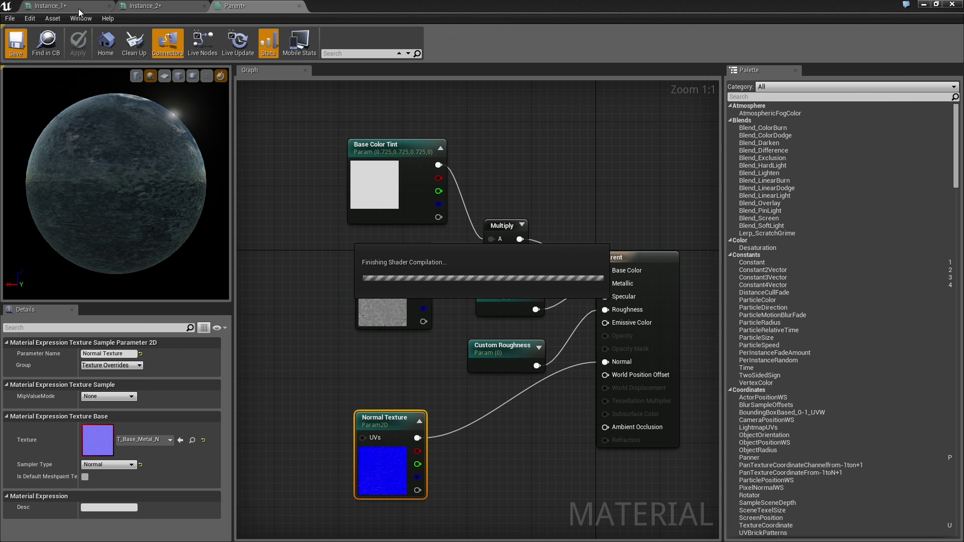
- Inspect Instance_1's Color Adjustment, Physical Surface and Texture Overrides groups, then dock it beside the level
{"action": "left_click", "coordinate": [63, 5]}
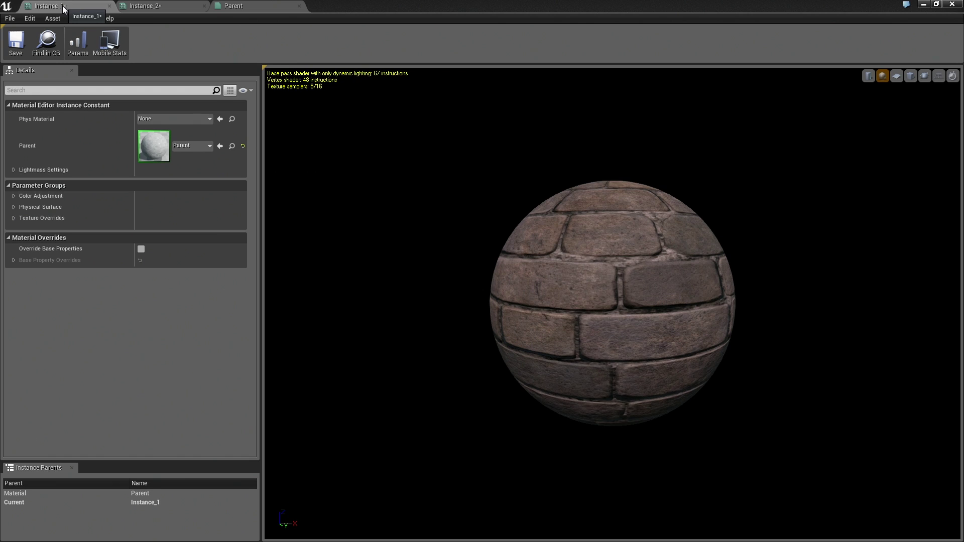
{"action": "left_click", "coordinate": [14, 196]}
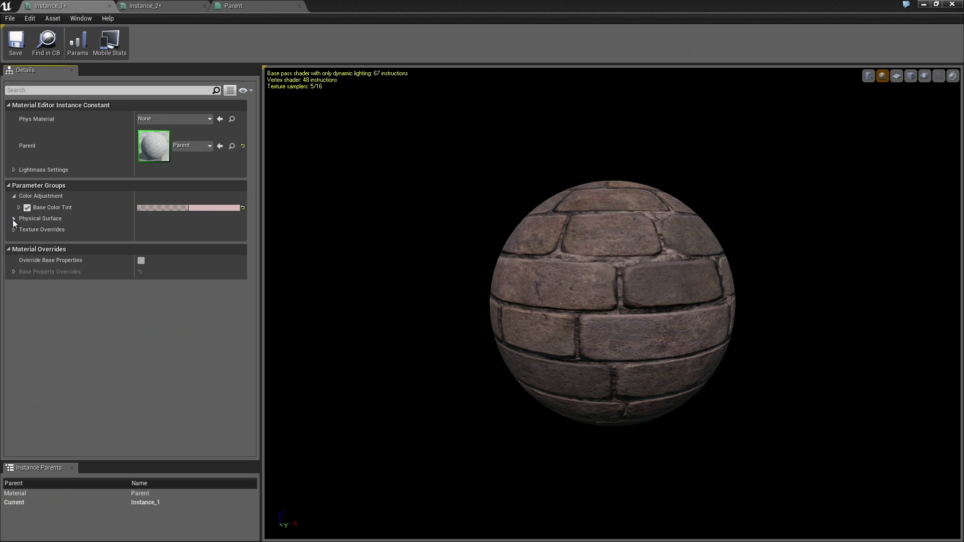
{"action": "left_click", "coordinate": [14, 219]}
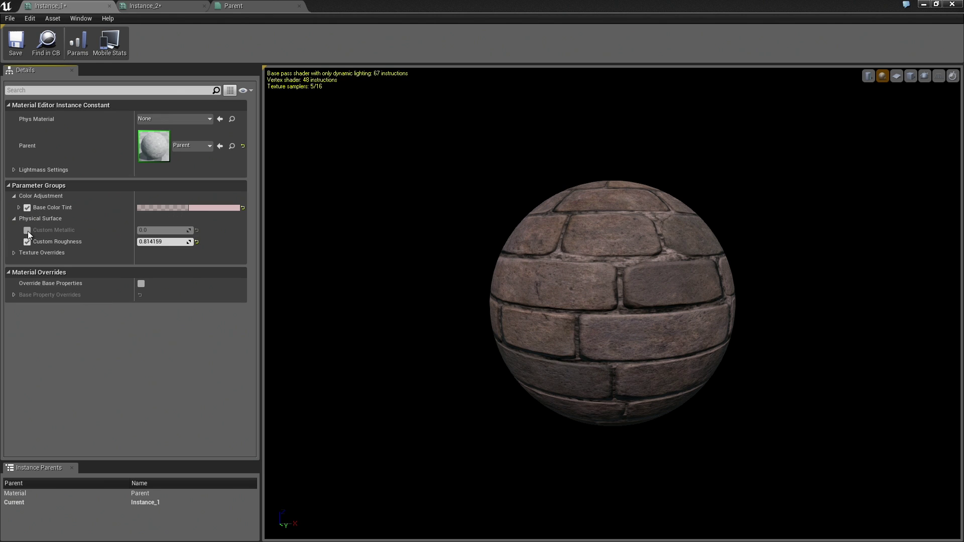
{"action": "left_click", "coordinate": [13, 253]}
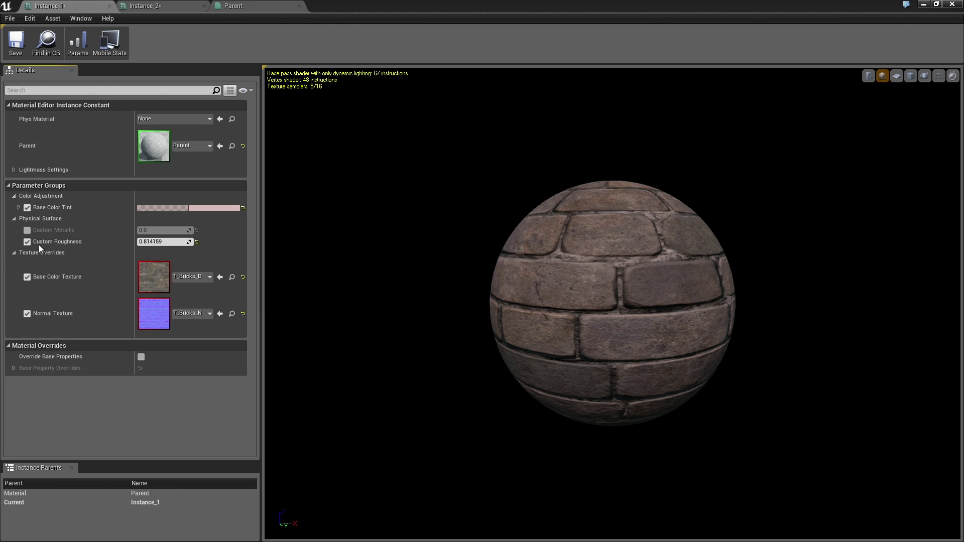
{"action": "left_click", "coordinate": [14, 219]}
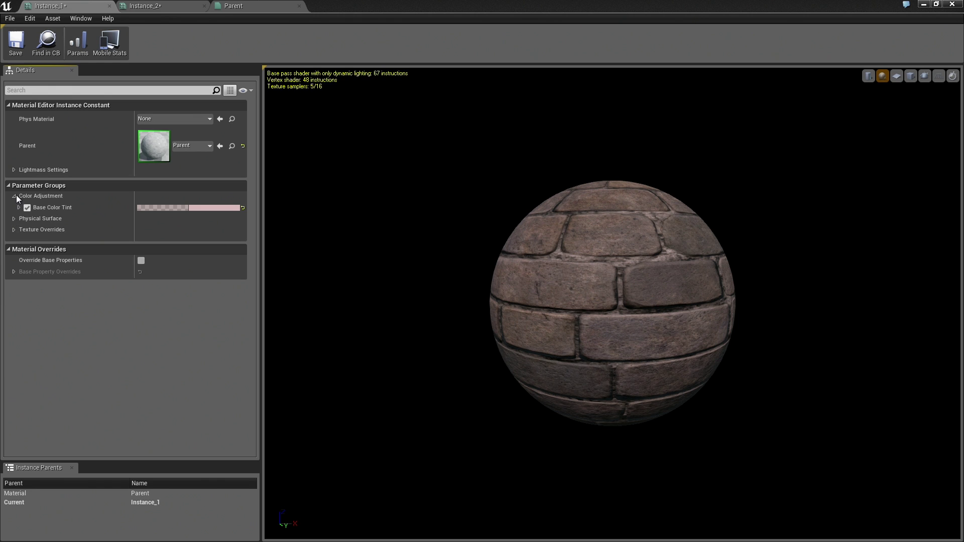
{"action": "left_click_drag", "start_coordinate": [364, 7], "coordinate": [959, 31]}
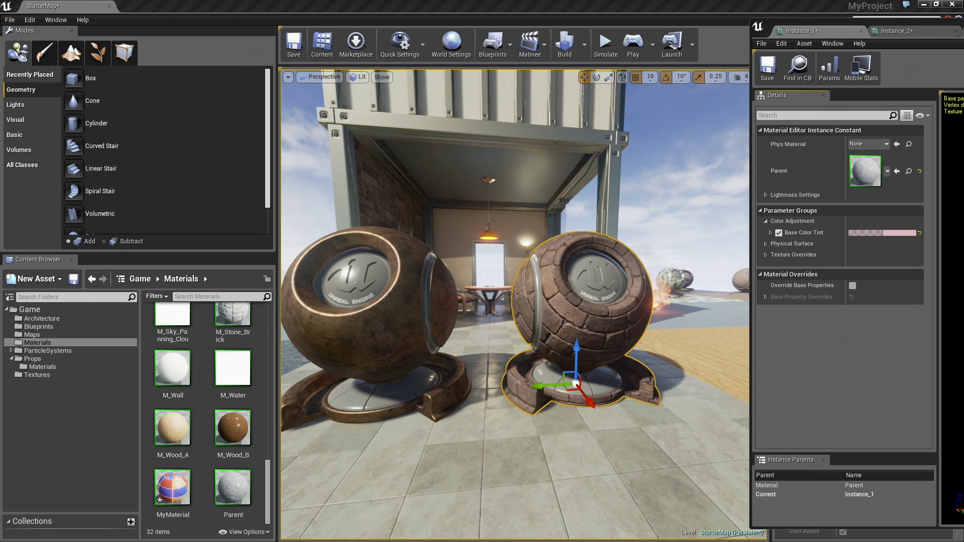